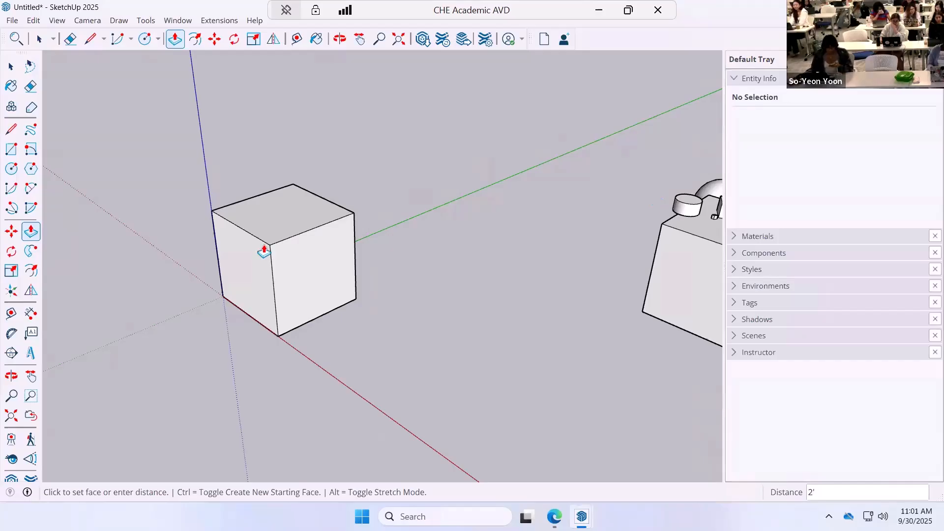
# Delete the existing cube at the origin with all its faces and edges.
pyautogui.click(11, 67)
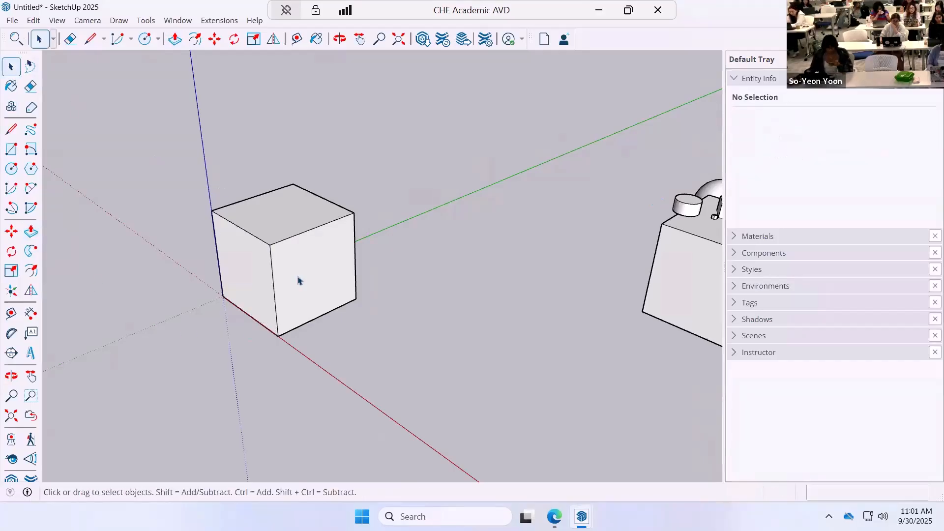
pyautogui.moveTo(153, 157); pyautogui.dragTo(454, 402)
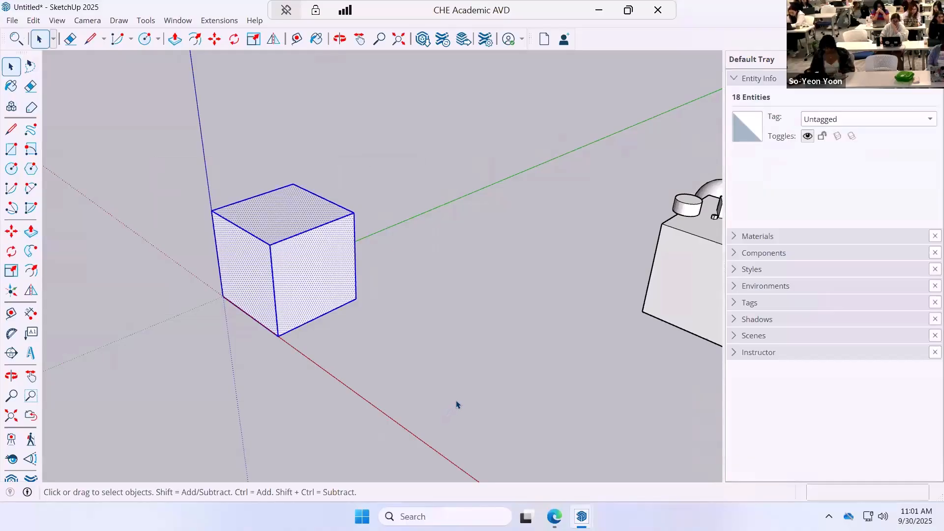
pyautogui.press('Delete')
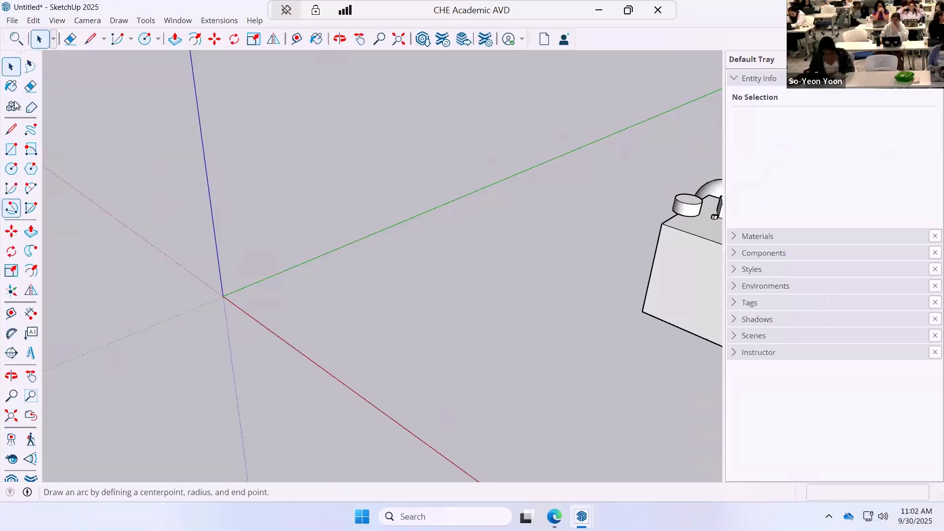
# Draw a closed 2' by 2' square on the ground with the Line tool, starting at the origin along the green axis.
pyautogui.click(11, 129)
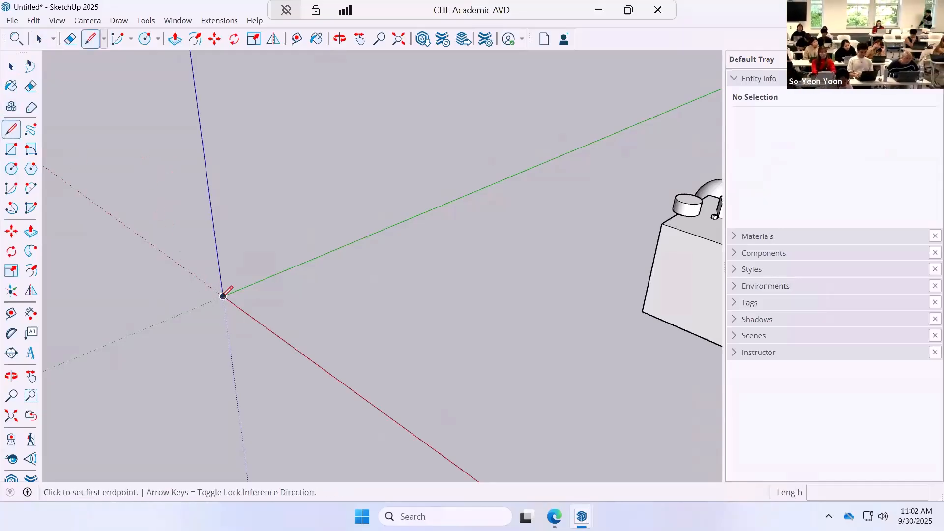
pyautogui.click(223, 296)
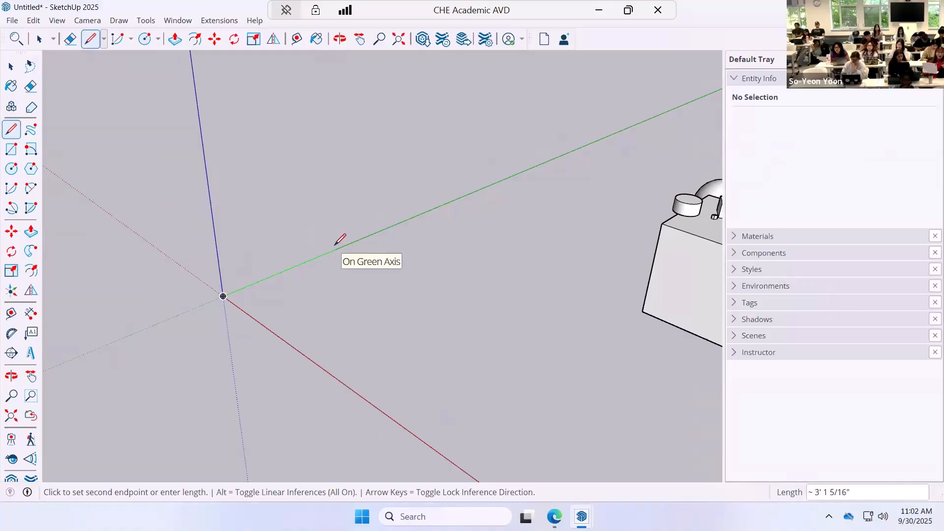
pyautogui.write("2'")
pyautogui.press('Return')
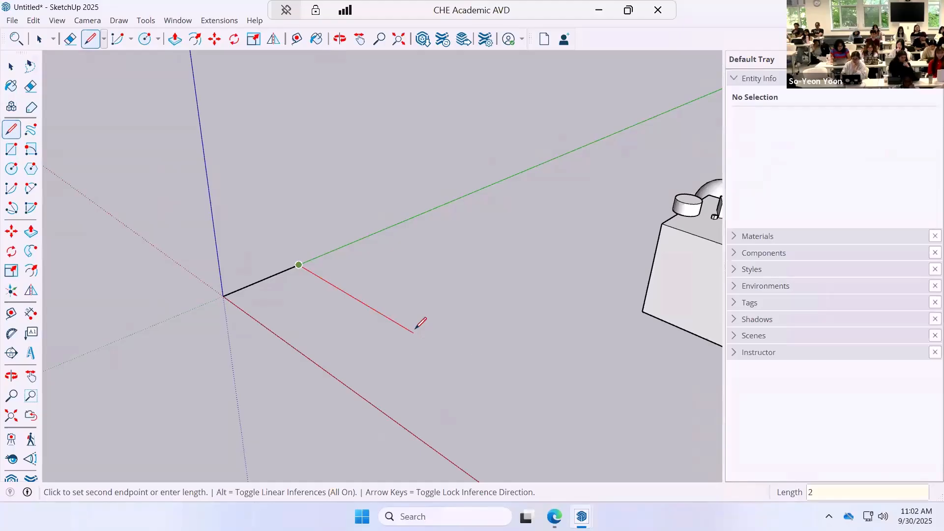
pyautogui.write("'")
pyautogui.press('Return')
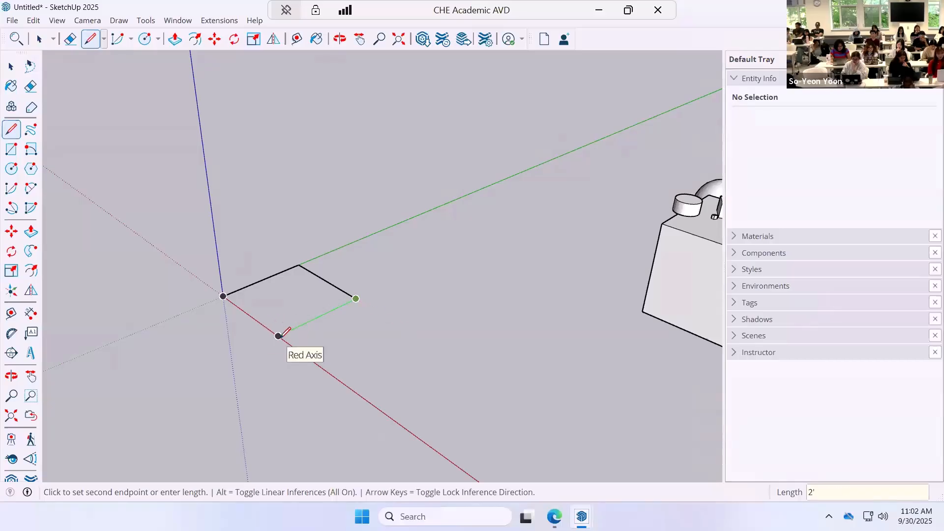
pyautogui.click(278, 336)
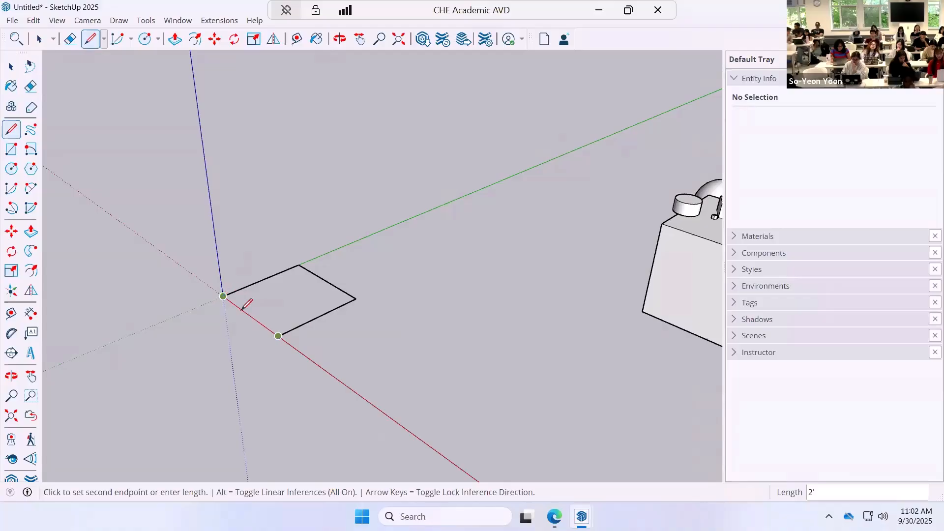
pyautogui.click(222, 296)
# Extrude the square face upward 2' with Push/Pull to form a cube.
pyautogui.click(31, 231)
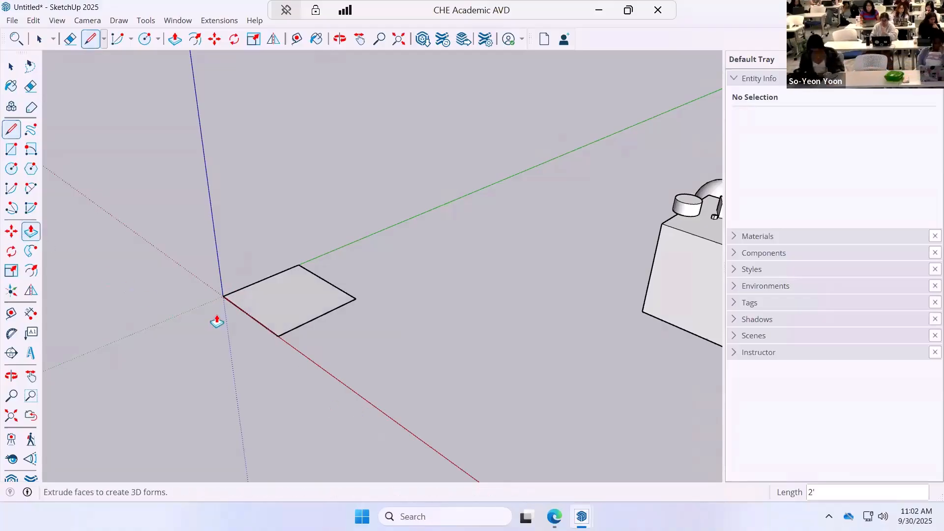
pyautogui.click(301, 313)
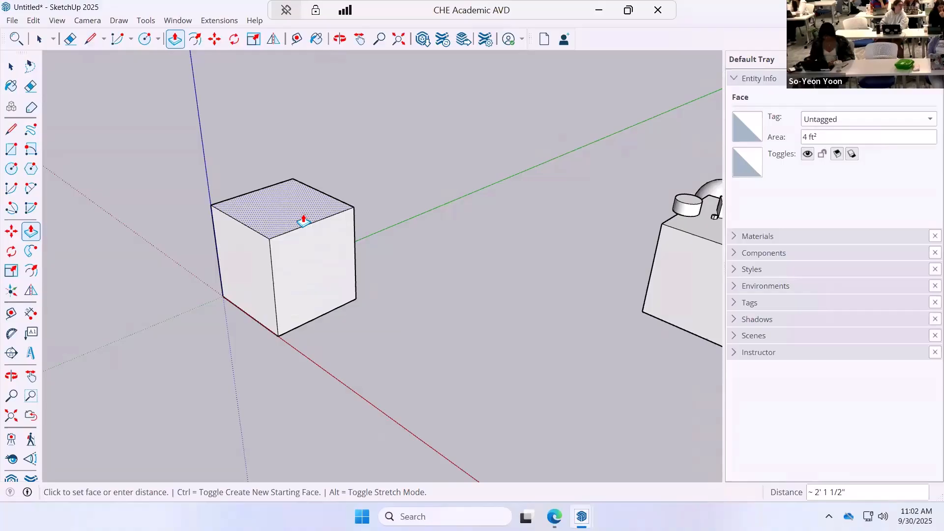
pyautogui.write("'")
pyautogui.press('Return')
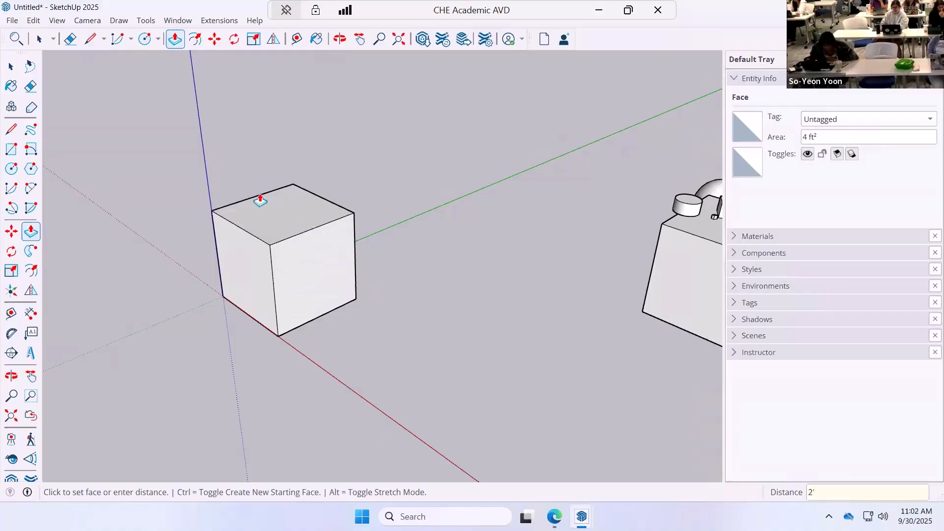
# Try to move the cube's top face together with its bounding edges.
pyautogui.click(10, 66)
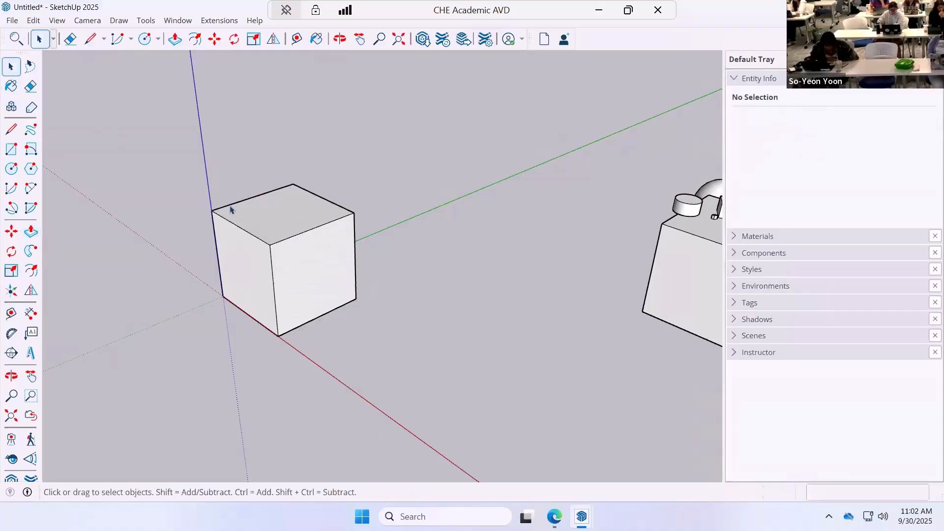
pyautogui.moveTo(263, 250); pyautogui.dragTo(480, 270, button='middle')
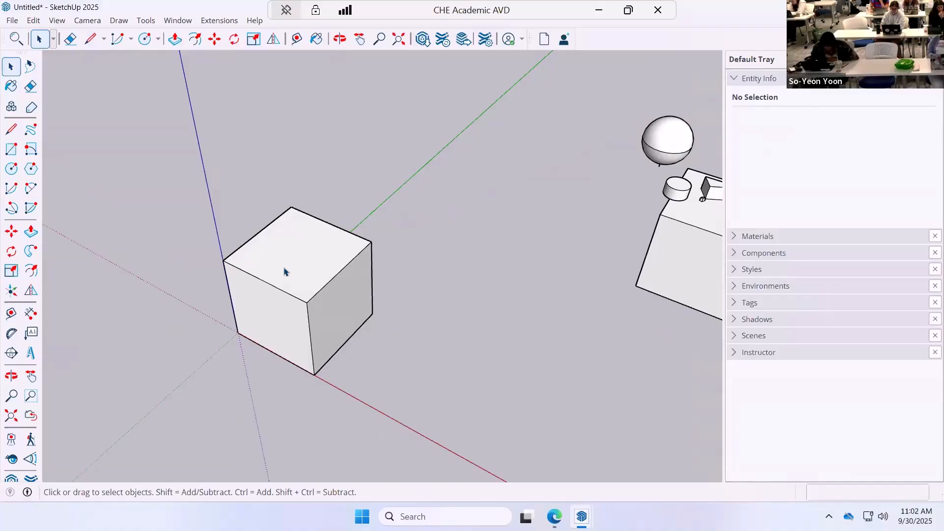
pyautogui.tripleClick(284, 272)
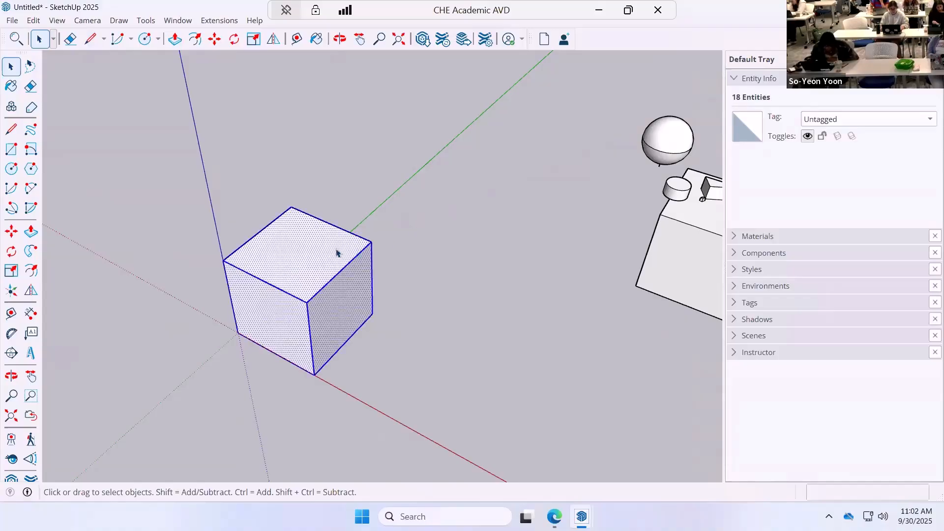
pyautogui.click(299, 255)
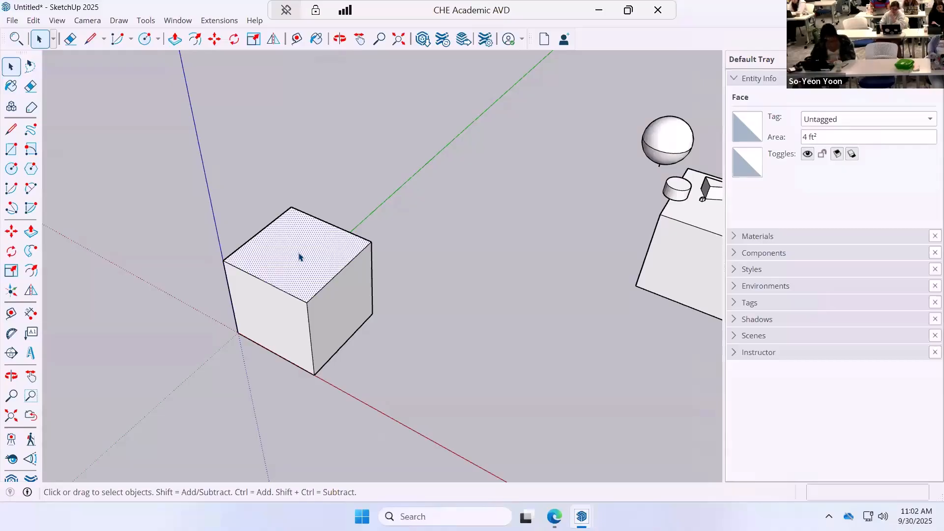
pyautogui.doubleClick(299, 255)
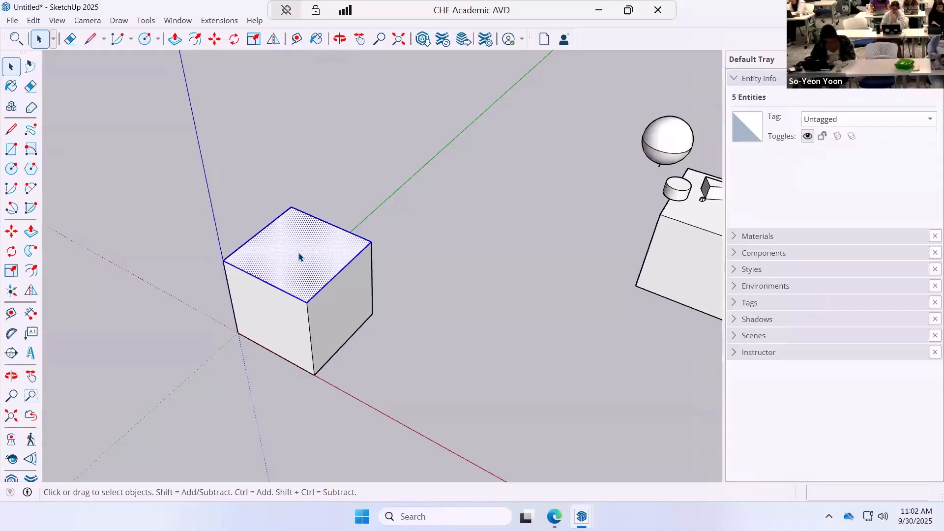
pyautogui.click(11, 231)
pyautogui.moveTo(284, 252); pyautogui.dragTo(261, 227)
pyautogui.press('Escape')
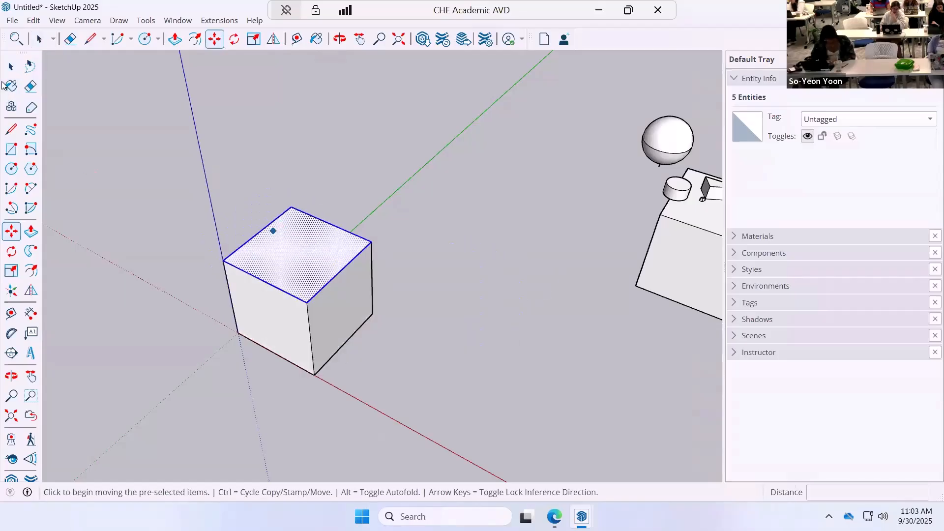
# Select all the connected geometry of the cube, make it a group and clear the selection.
pyautogui.press('space')
pyautogui.tripleClick(289, 256)
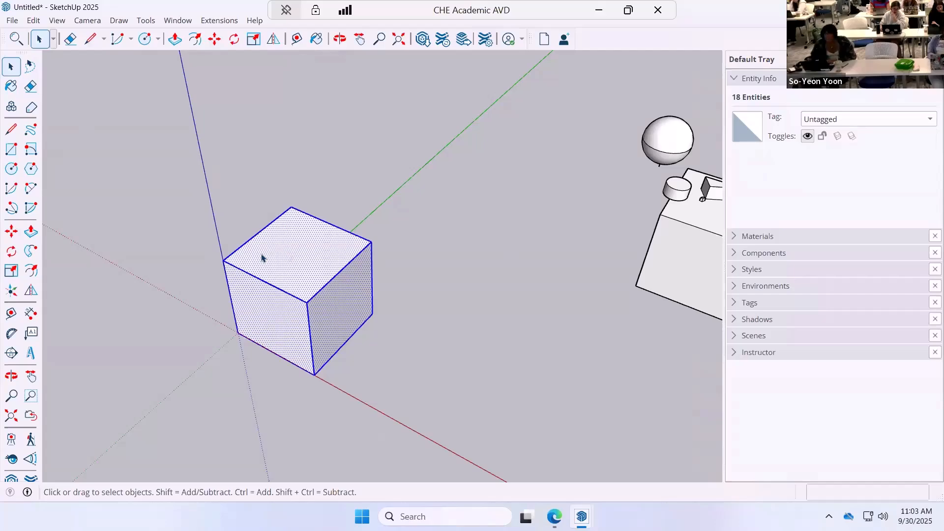
pyautogui.rightClick(268, 256)
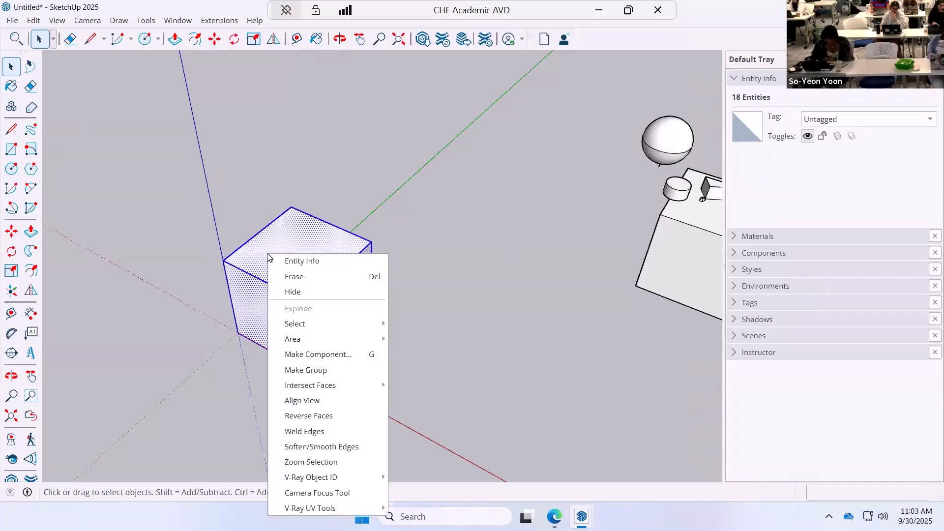
pyautogui.click(336, 375)
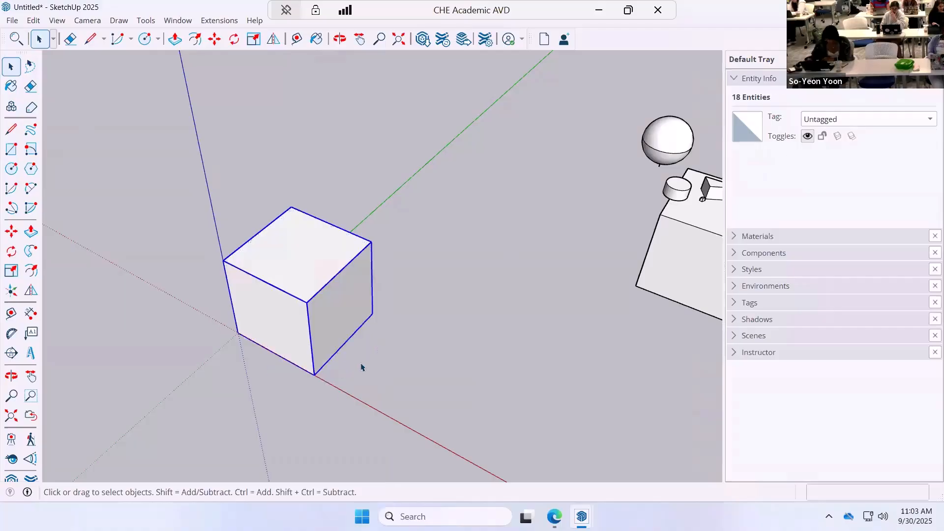
pyautogui.moveTo(340, 393); pyautogui.dragTo(223, 299, button='middle')
pyautogui.click(123, 220)
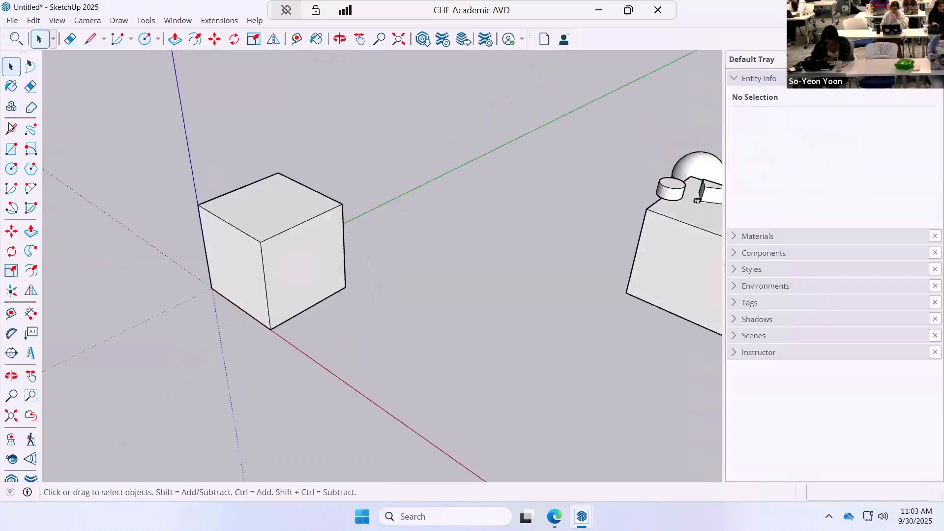
# Draw a circle with a radius of about 3" on the cube's top and extrude it upward about 1' 2" into a cylinder.
pyautogui.click(11, 168)
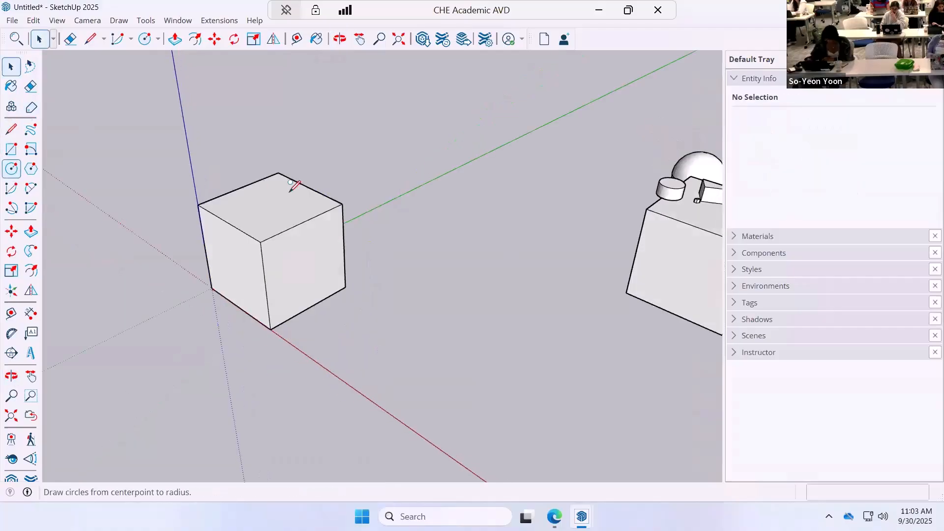
pyautogui.click(242, 205)
pyautogui.click(230, 205)
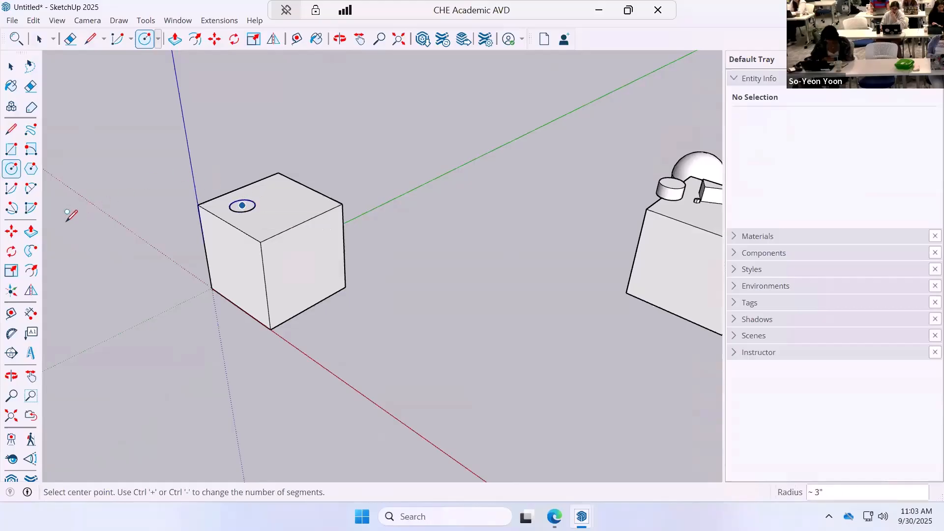
pyautogui.click(30, 231)
pyautogui.click(242, 206)
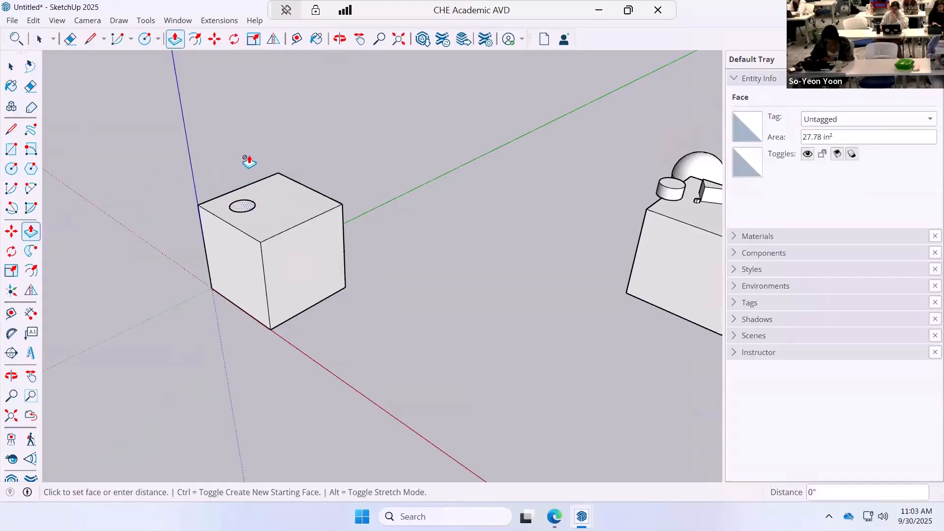
pyautogui.click(236, 146)
pyautogui.press('space')
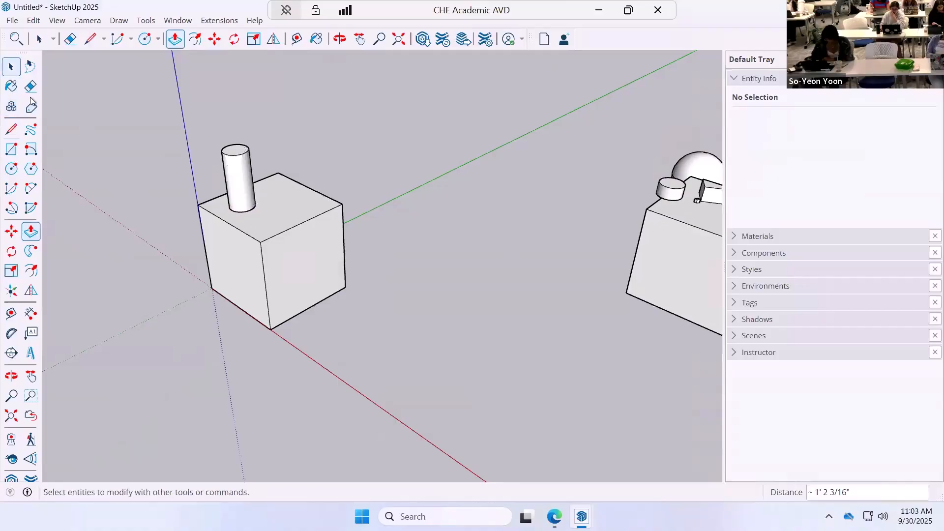
# Select the whole cylinder and move it straight up so it floats above the cube's top face.
pyautogui.click(11, 67)
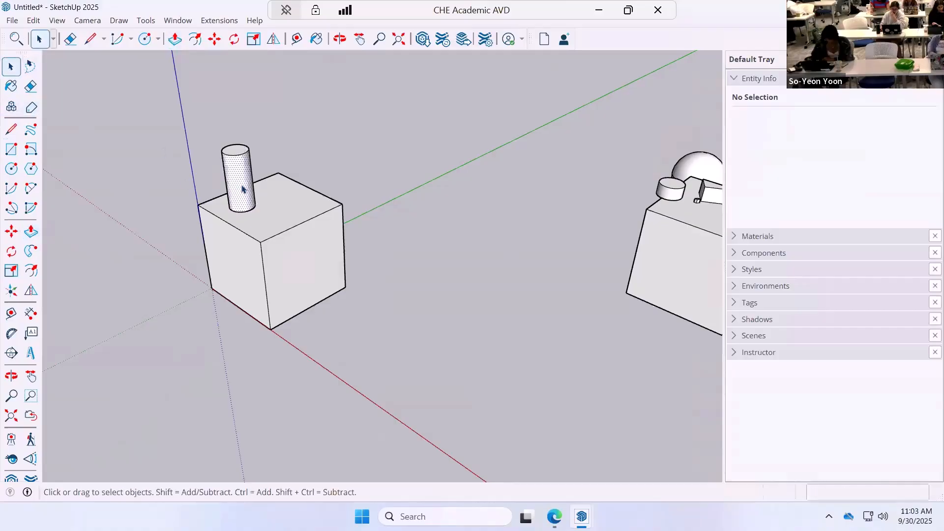
pyautogui.tripleClick(241, 189)
pyautogui.click(10, 251)
pyautogui.click(11, 231)
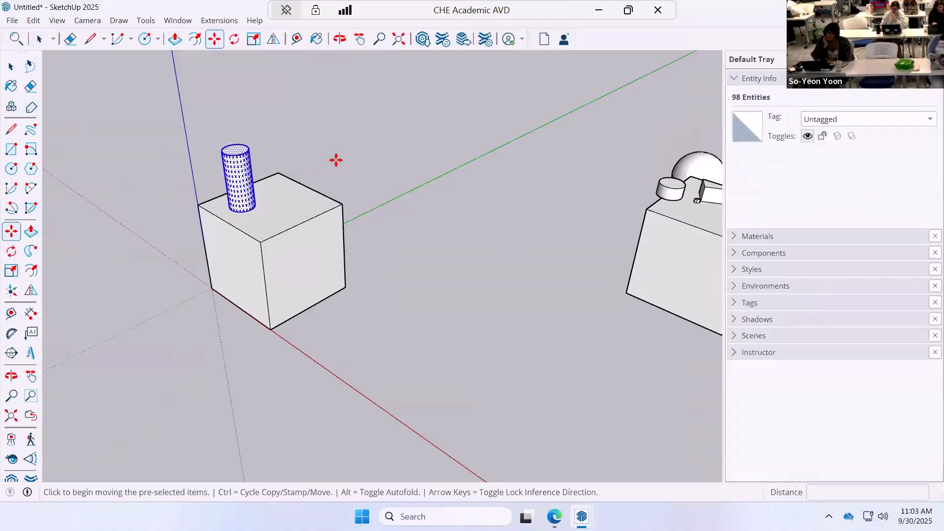
pyautogui.click(335, 158)
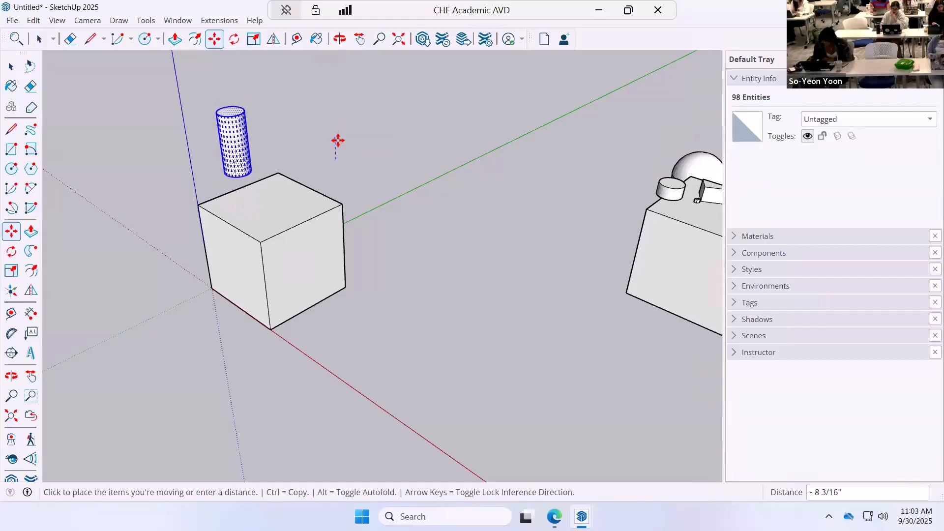
pyautogui.click(339, 147)
# Rotate the floating cylinder 60 degrees about its middle.
pyautogui.click(11, 251)
pyautogui.click(12, 251)
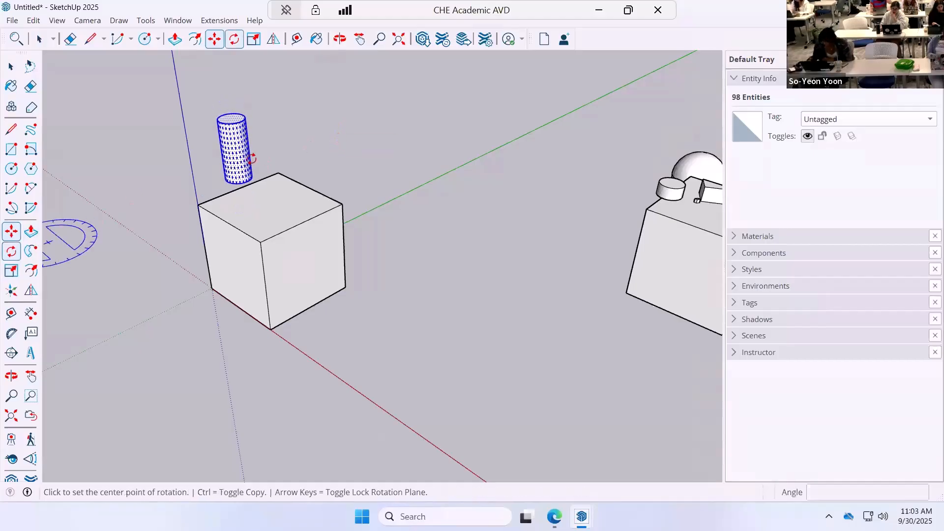
pyautogui.click(236, 153)
pyautogui.click(267, 132)
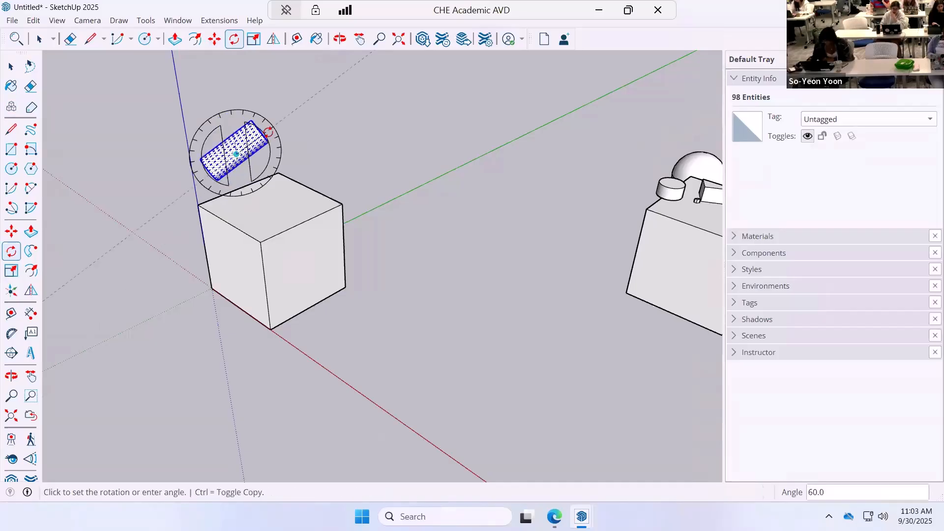
pyautogui.click(275, 167)
pyautogui.click(11, 66)
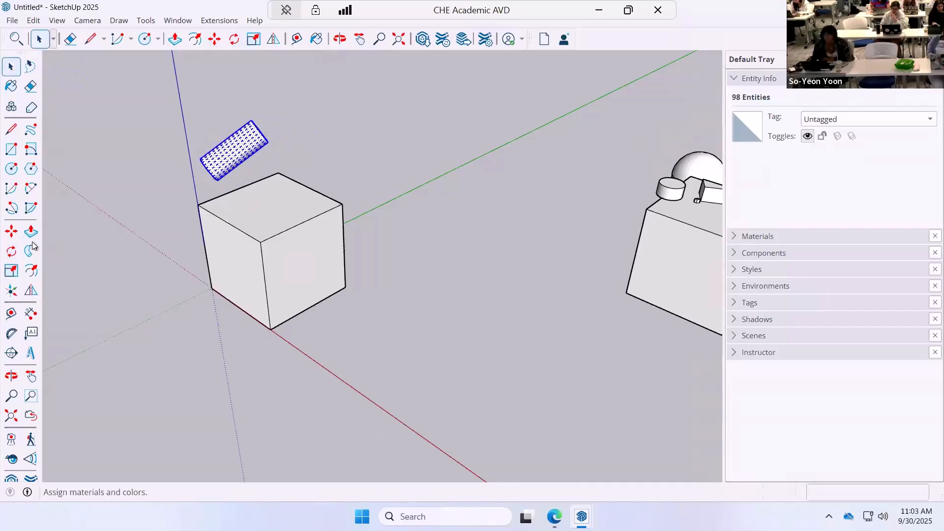
# Draw a closed triangle on the cube's top face, with a first edge of about 7 1/2" and a closing edge of about 10 11/16".
pyautogui.click(11, 129)
pyautogui.click(262, 203)
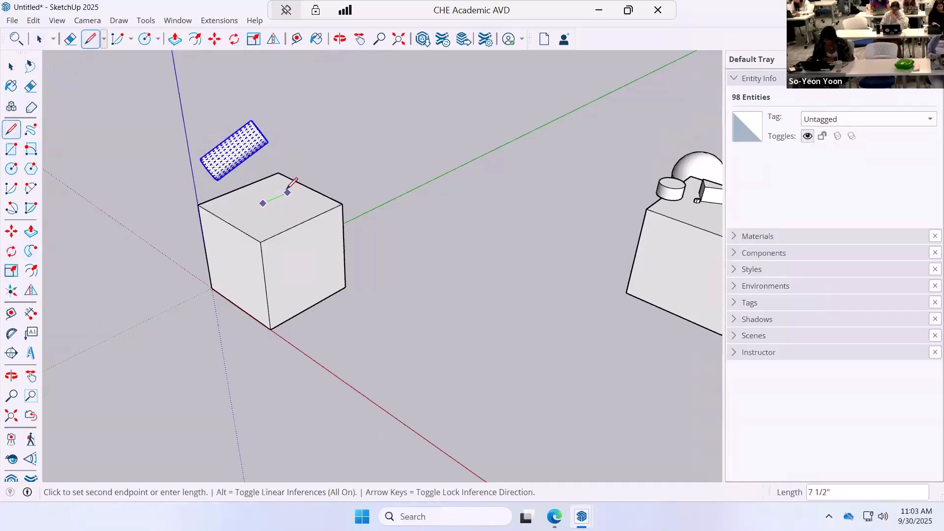
pyautogui.click(287, 192)
pyautogui.click(262, 203)
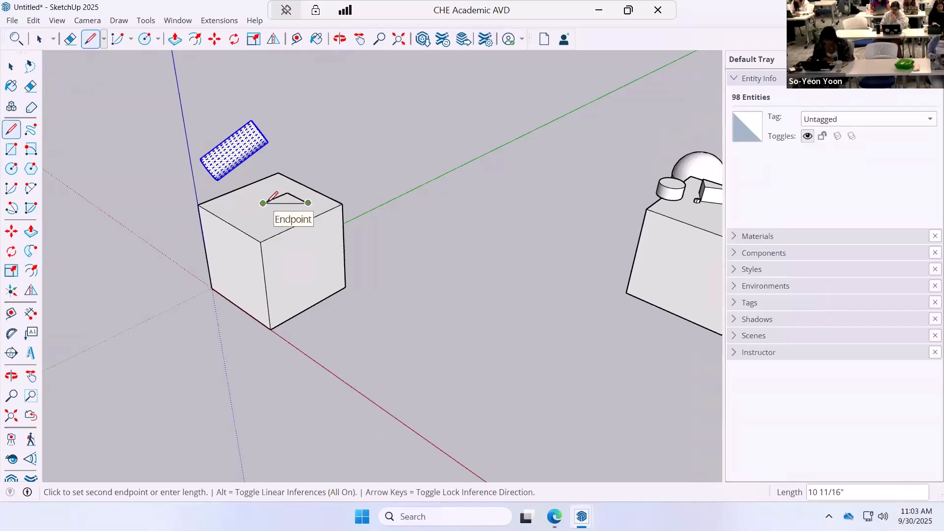
pyautogui.click(11, 67)
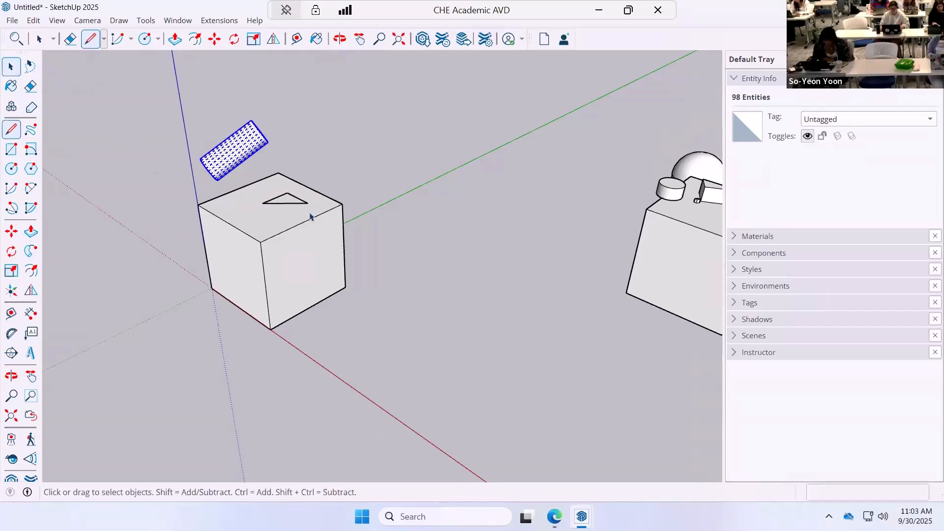
pyautogui.scroll(6, 314, 202)
pyautogui.scroll(3, 240, 188)
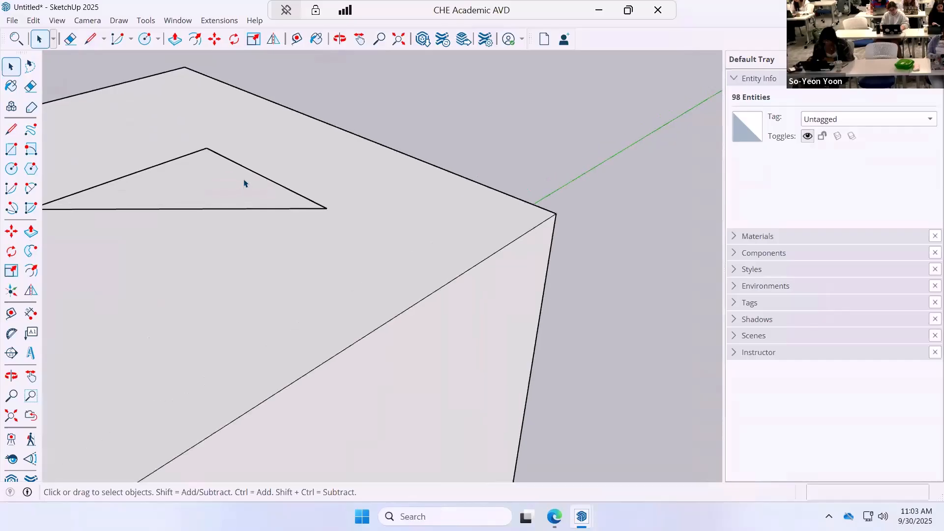
# Extrude the triangle on the cube's top face upward about 10" into a prism.
pyautogui.scroll(-5, 257, 192)
pyautogui.scroll(-2, 250, 192)
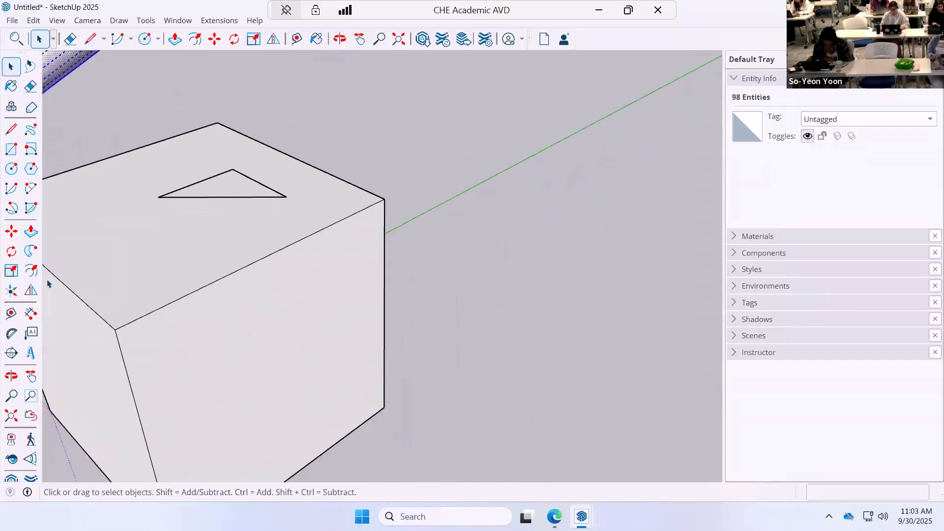
pyautogui.click(31, 231)
pyautogui.click(228, 188)
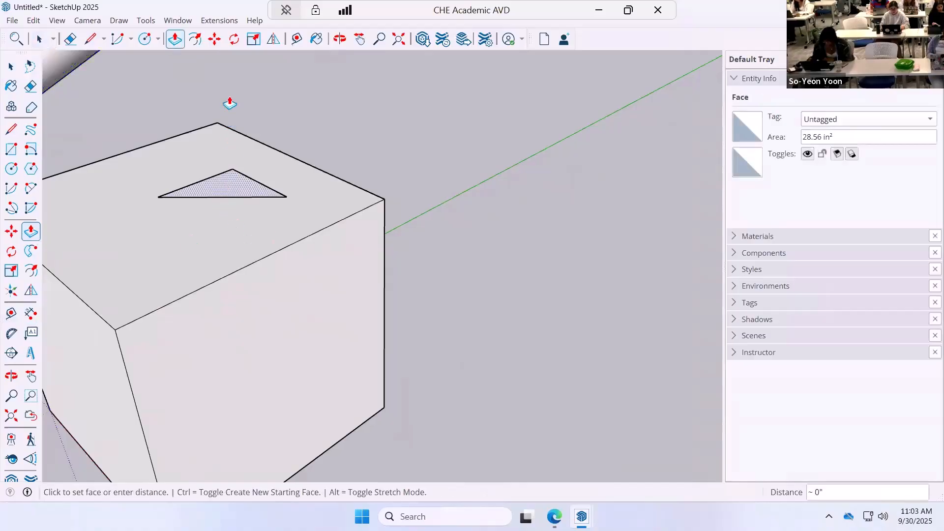
pyautogui.click(219, 74)
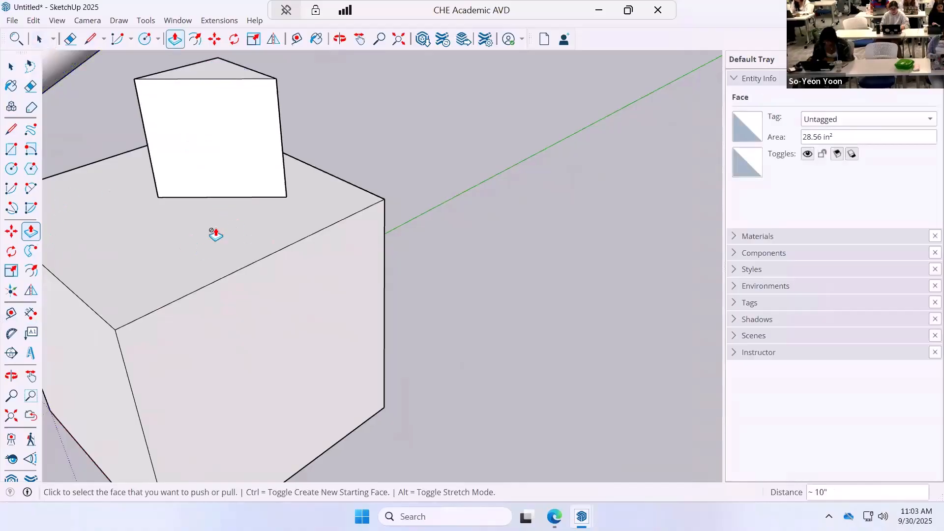
# Draw a horizontal circle with a radius of about 5 13/16" on the ground beside the cube.
pyautogui.moveTo(213, 232); pyautogui.dragTo(268, 245, button='middle')
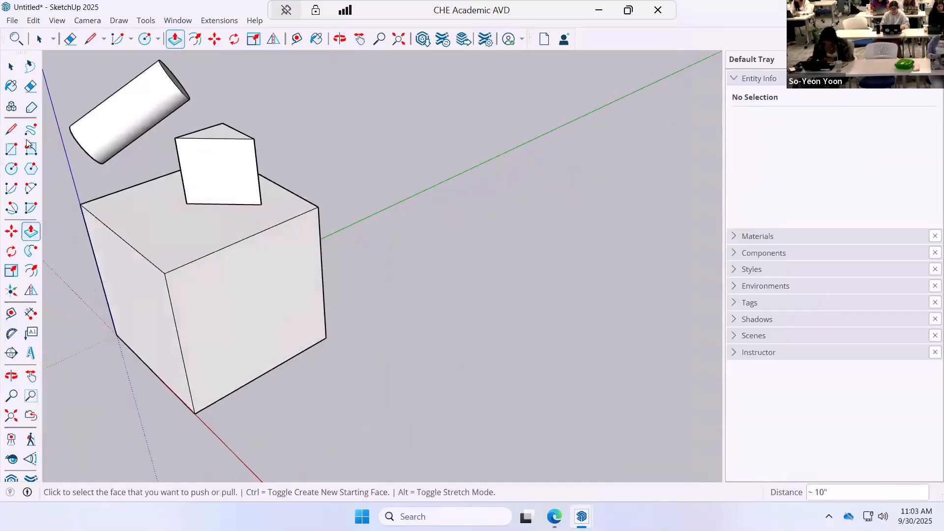
pyautogui.click(13, 170)
pyautogui.click(353, 180)
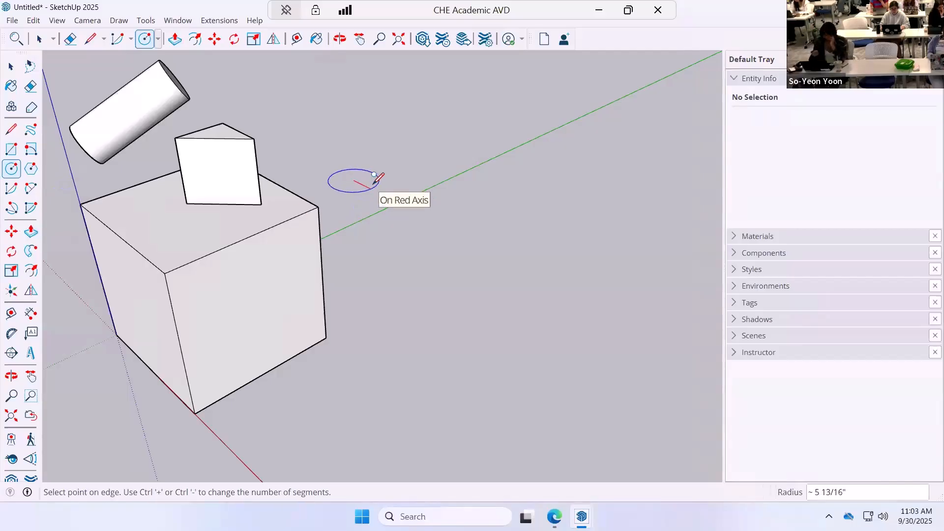
pyautogui.click(375, 176)
# Draw a diameter line of about 11 11/16" across the ground circle, passing through its center.
pyautogui.click(12, 130)
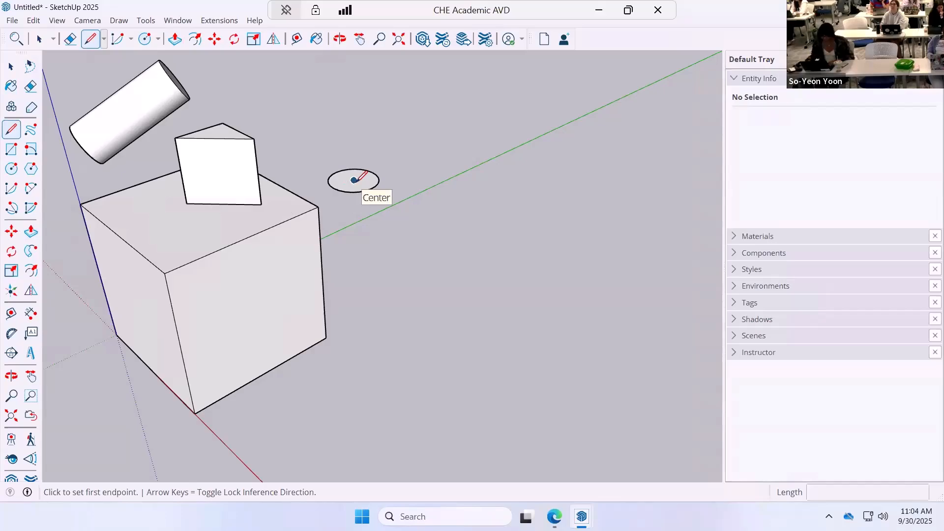
pyautogui.click(353, 181)
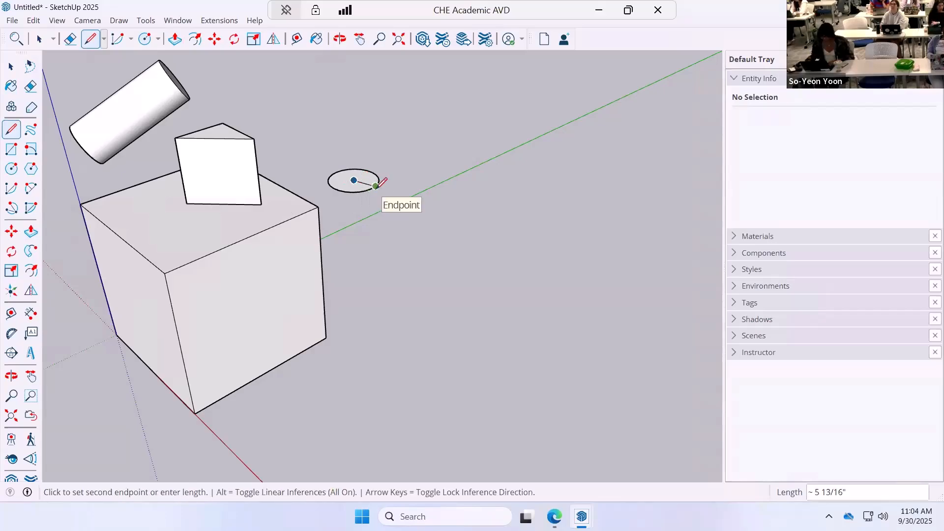
pyautogui.click(375, 186)
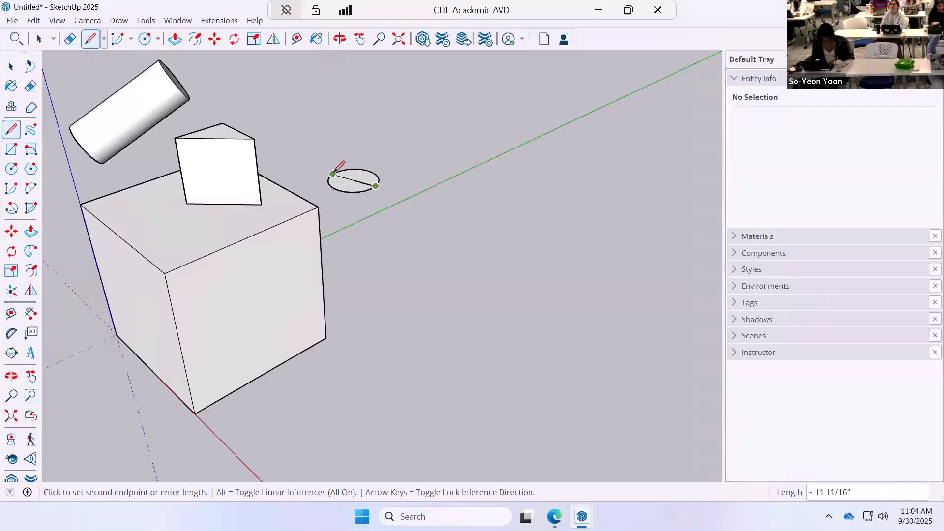
pyautogui.click(335, 173)
pyautogui.scroll(5, 376, 162)
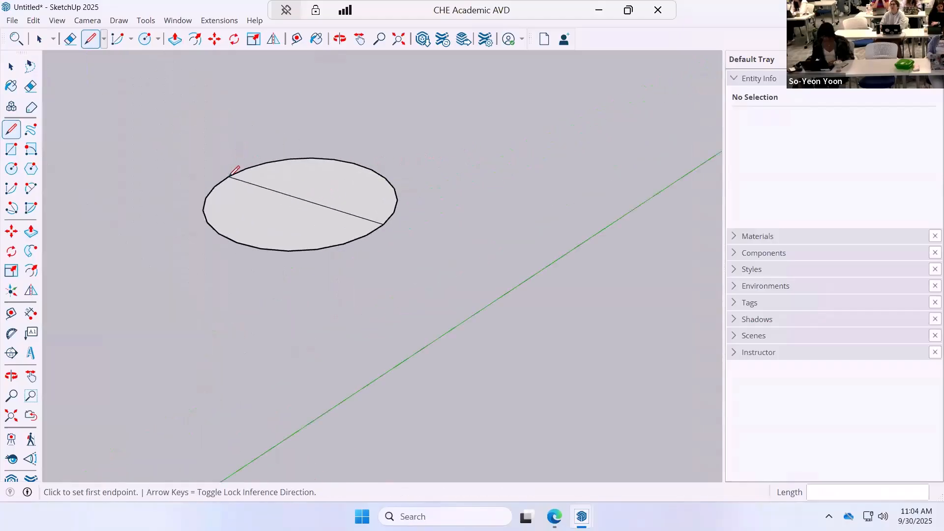
# Draw a vertical line about 10 13/16" tall upward from the diameter's end nearer the cube.
pyautogui.scroll(-3, 236, 170)
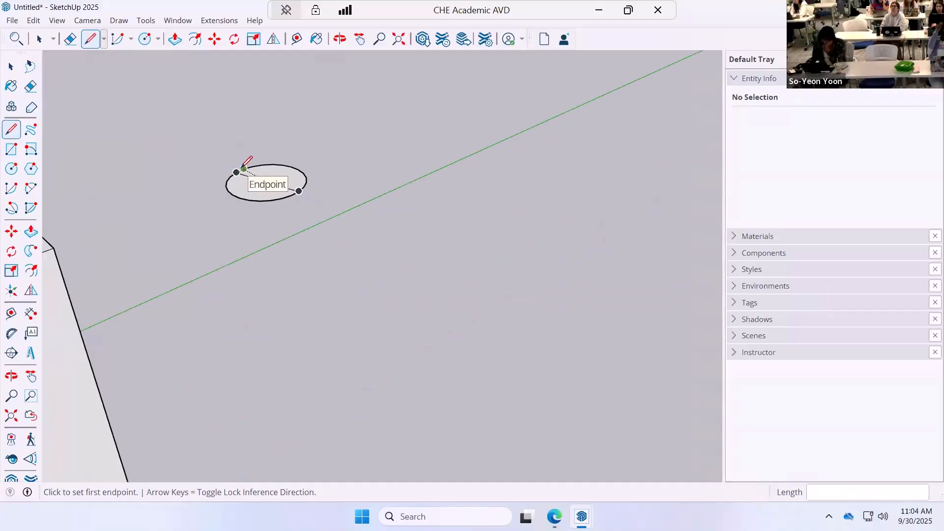
pyautogui.scroll(-1, 243, 168)
pyautogui.click(237, 171)
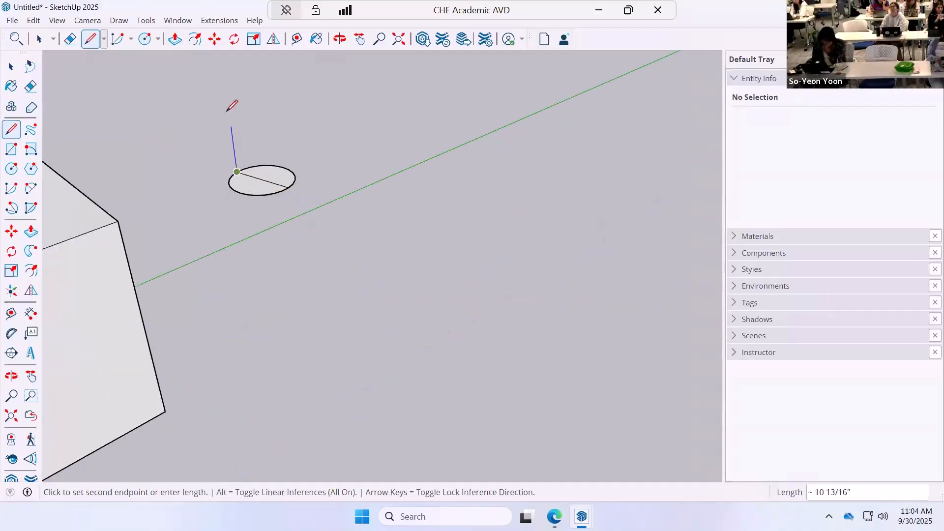
pyautogui.click(229, 112)
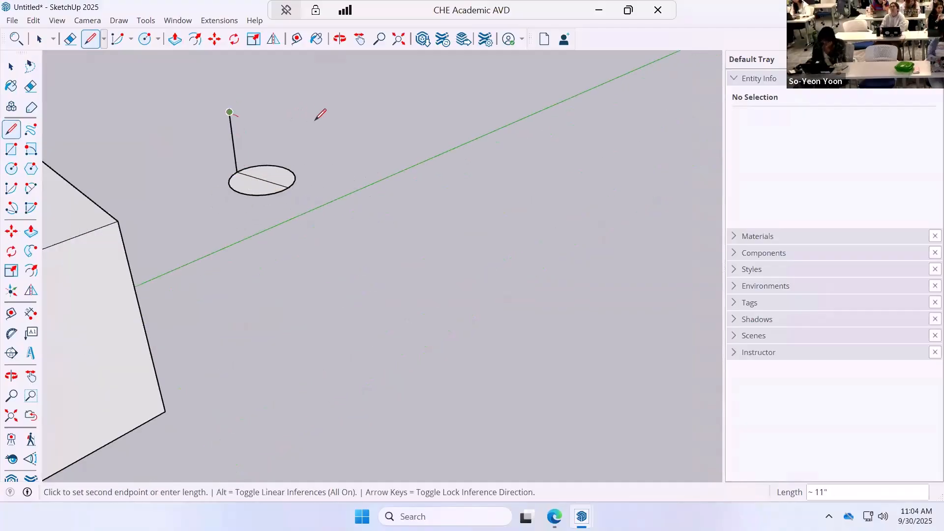
# Try to close the vertical frame with a top edge of about 9 5/8" and an edge down to the diameter's other end.
pyautogui.click(285, 125)
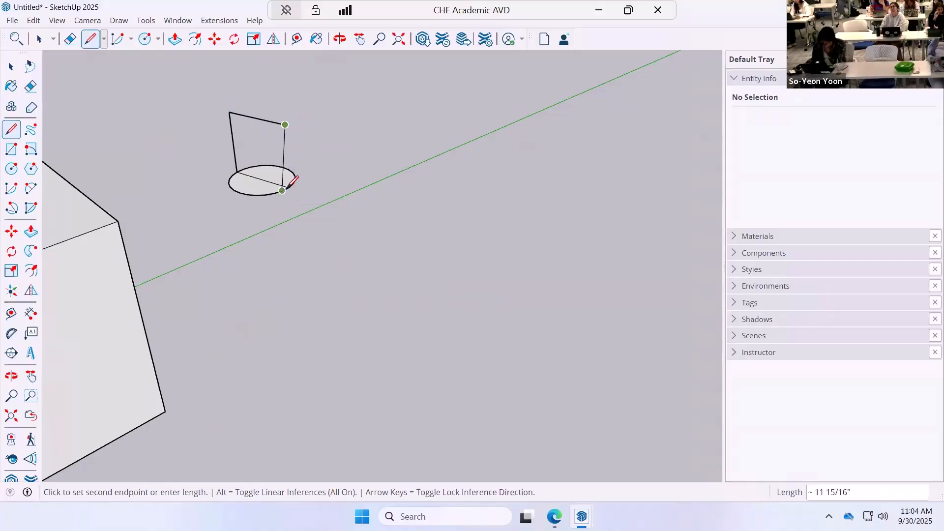
pyautogui.click(288, 186)
pyautogui.scroll(3, 338, 167)
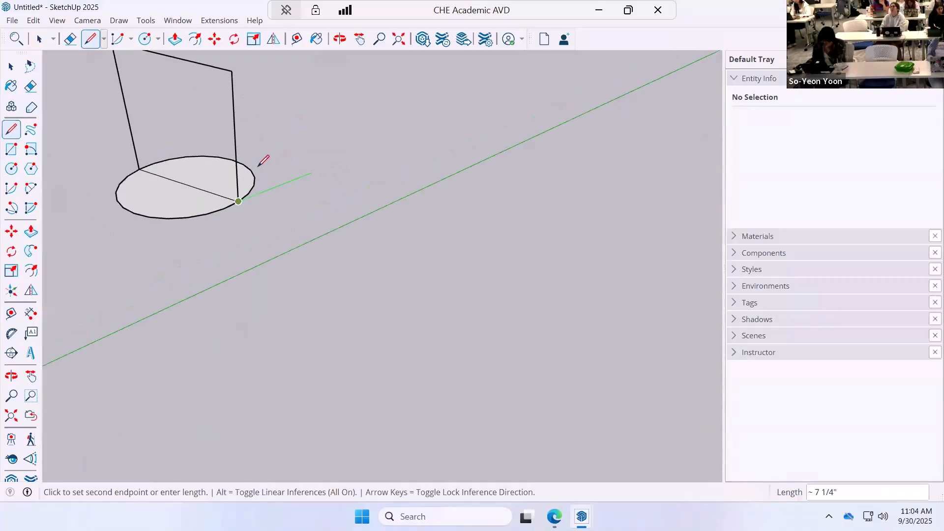
pyautogui.press('Escape')
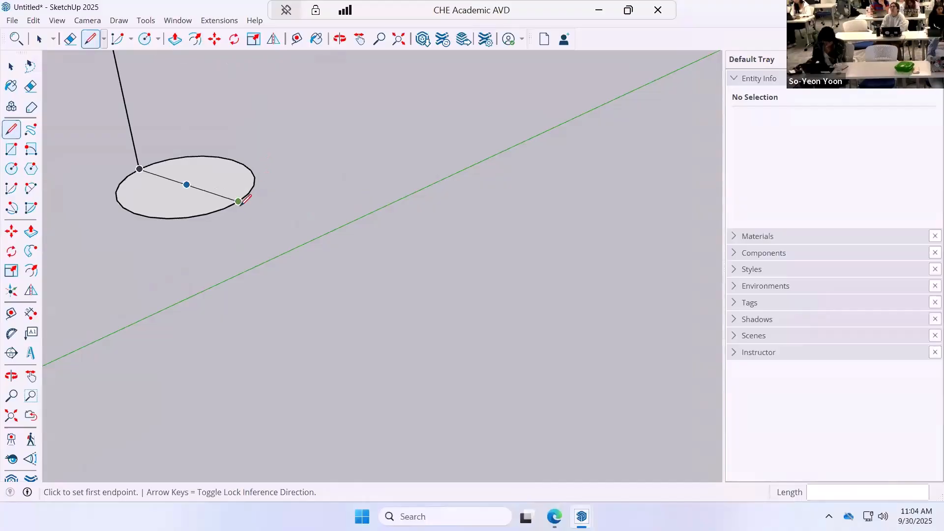
# Complete a vertical rectangular face on the diameter with a second upright edge and a top edge of about 11 11/16".
pyautogui.click(238, 201)
pyautogui.scroll(-3, 238, 116)
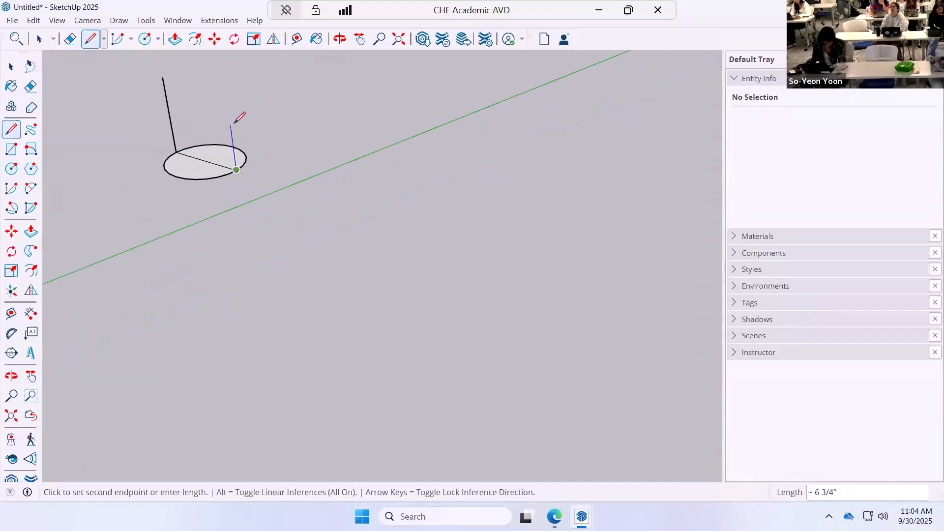
pyautogui.click(162, 77)
pyautogui.click(163, 77)
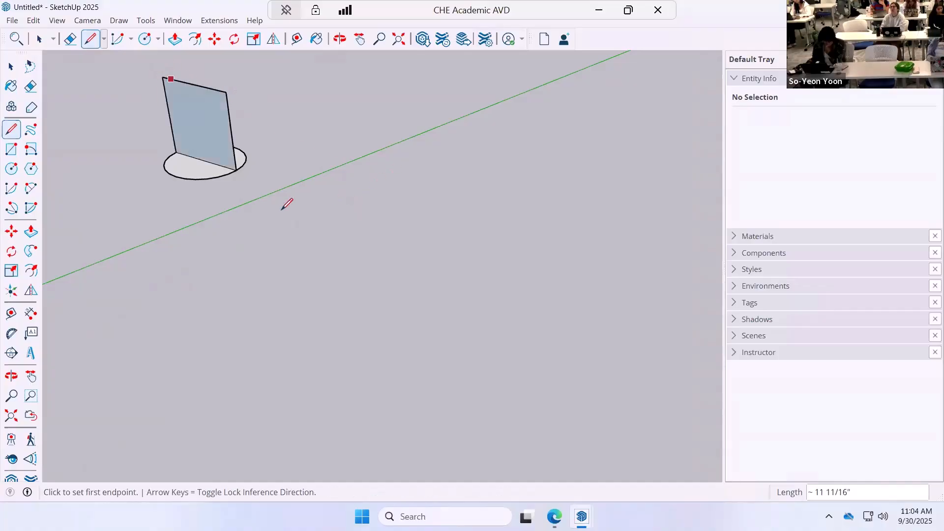
# Draw a vertical circle in the rectangle's plane, centered on the diameter's midpoint, with a radius of about 5 13/16" reaching the diameter's end.
pyautogui.keyDown('shift'); pyautogui.moveTo(289, 203); pyautogui.dragTo(318, 225, button='middle'); pyautogui.keyUp('shift')
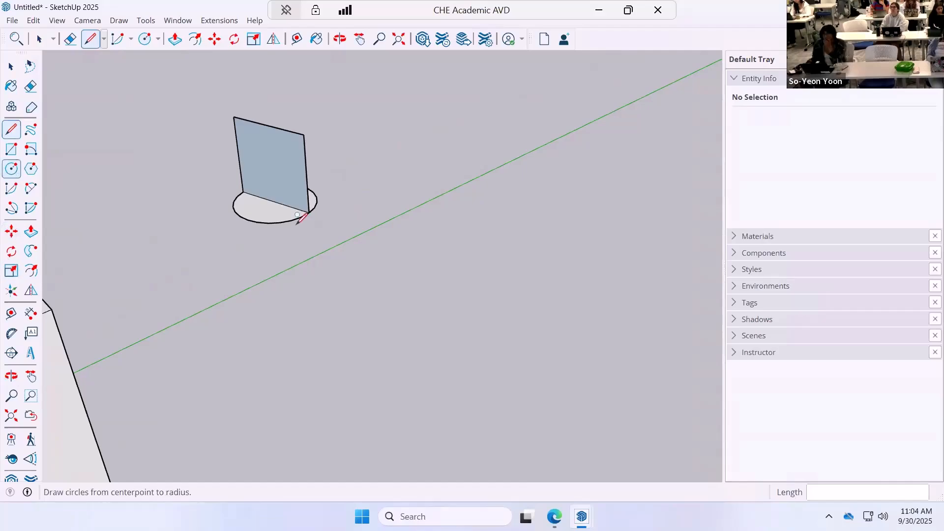
pyautogui.press('c')
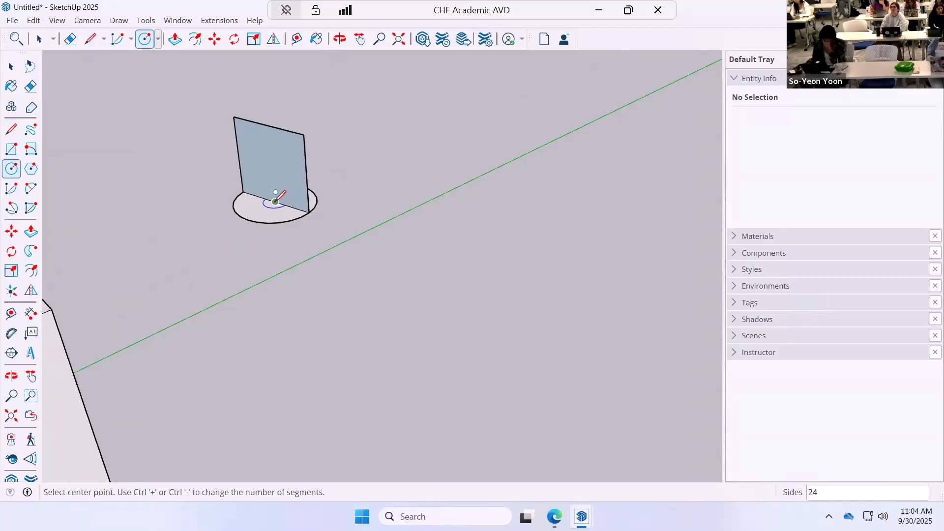
pyautogui.scroll(5, 276, 201)
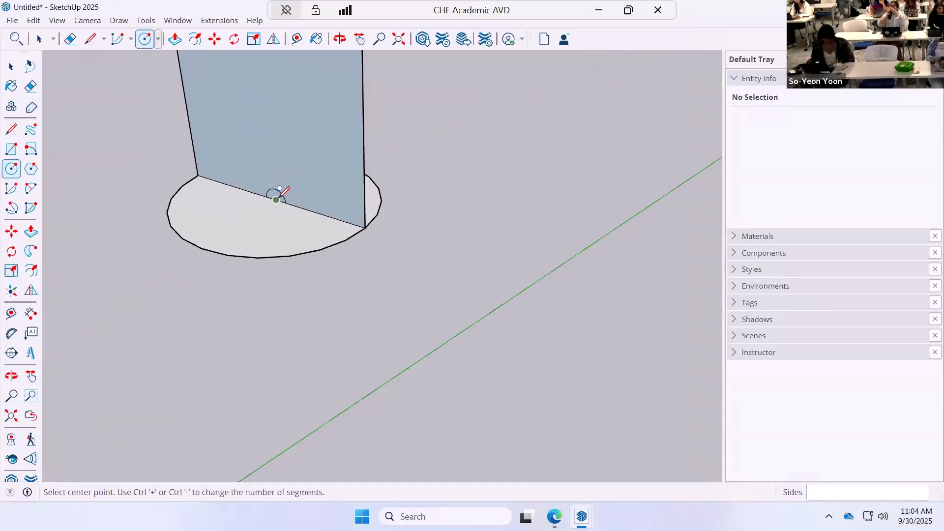
pyautogui.click(276, 200)
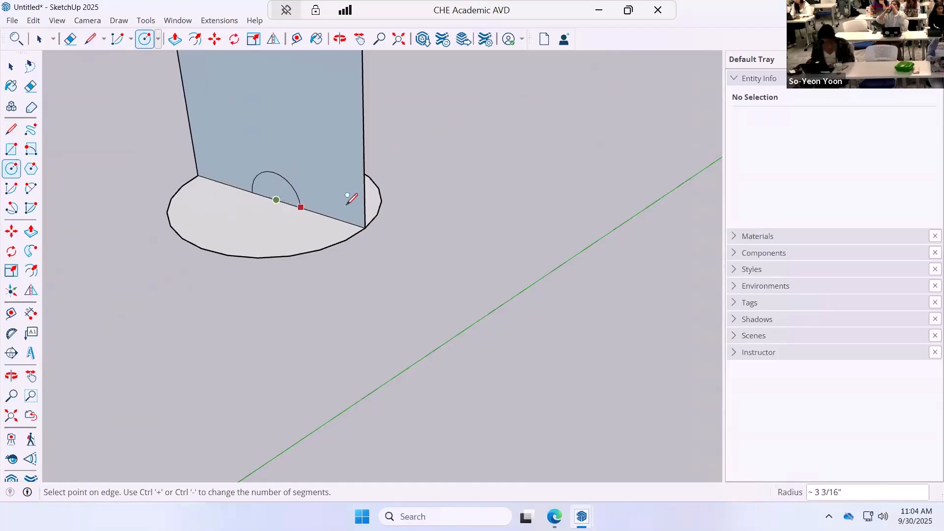
pyautogui.click(365, 228)
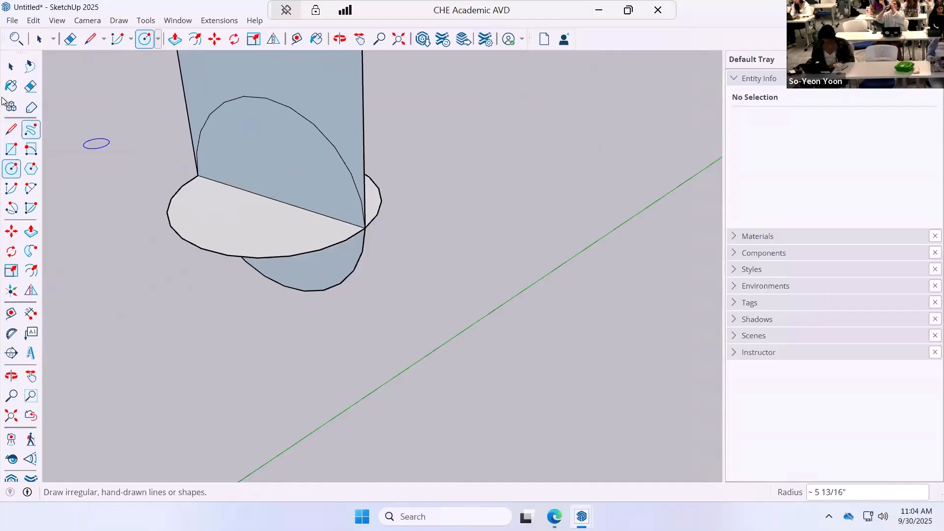
# Delete the rectangle's face and outer edges around the vertical circle, keeping only the two crossing circles.
pyautogui.scroll(-5, 307, 61)
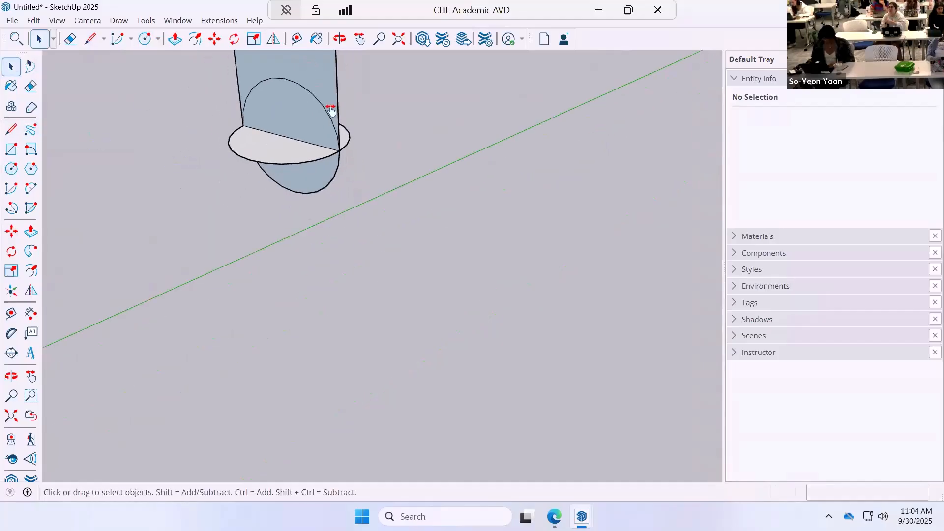
pyautogui.keyDown('shift'); pyautogui.moveTo(331, 108); pyautogui.dragTo(368, 190, button='middle'); pyautogui.keyUp('shift')
pyautogui.moveTo(404, 99); pyautogui.dragTo(219, 128)
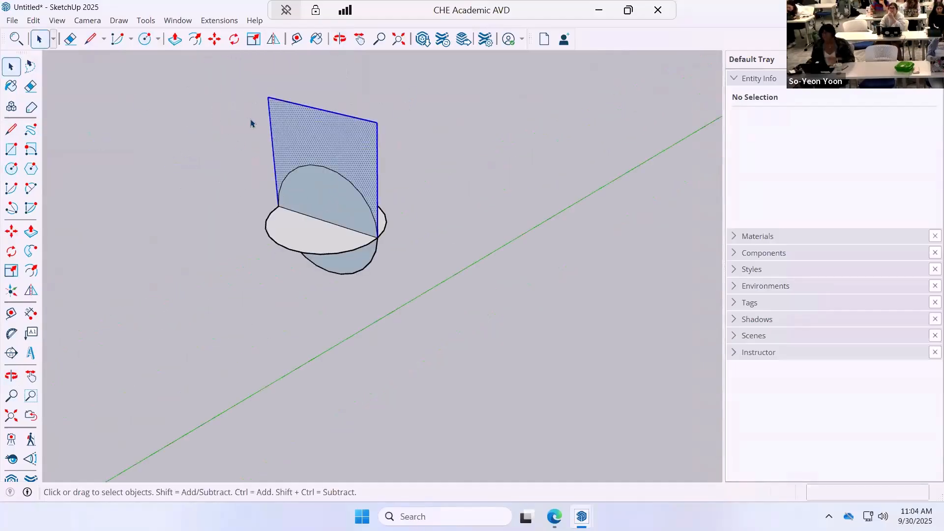
pyautogui.press('Delete')
# Split the vertical circle with two vertical lines of about 5 13/16", one up and one down from its center to the rim.
pyautogui.moveTo(417, 143); pyautogui.dragTo(370, 153, button='middle')
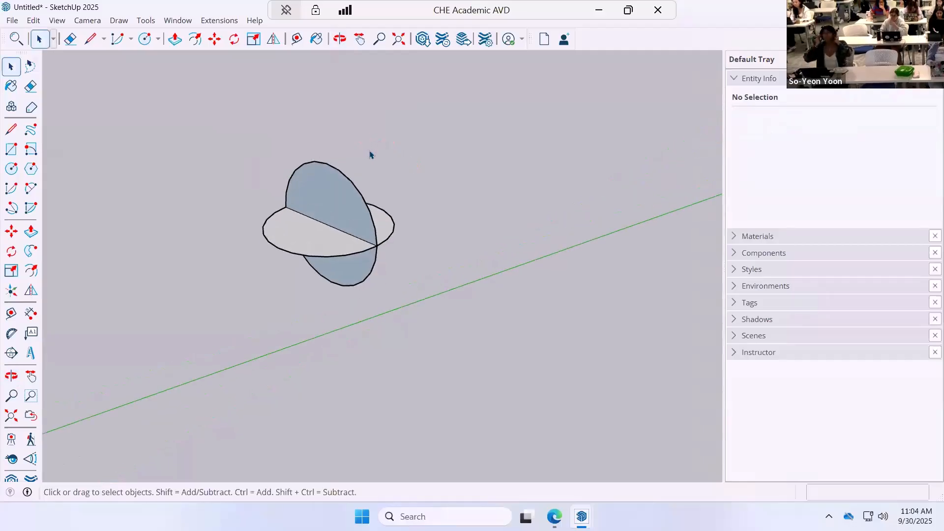
pyautogui.moveTo(418, 251); pyautogui.dragTo(388, 238, button='middle')
pyautogui.click(11, 129)
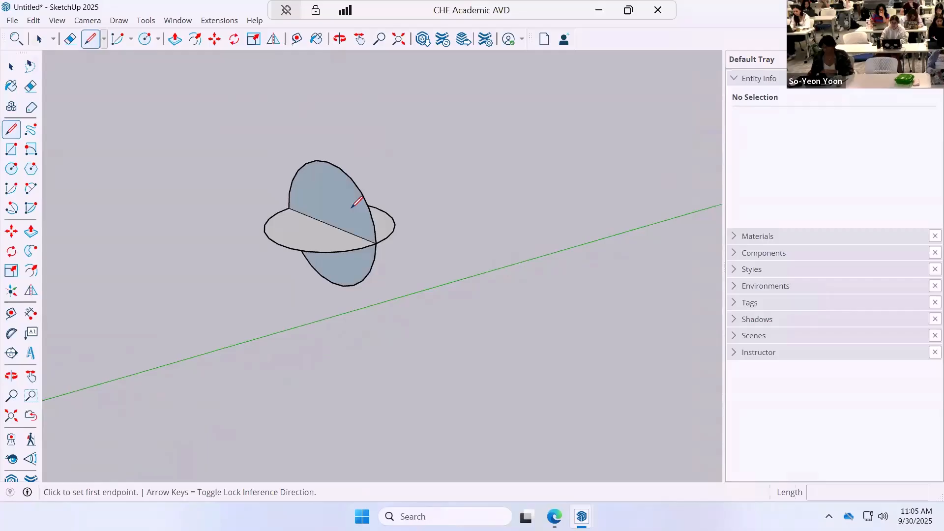
pyautogui.click(329, 224)
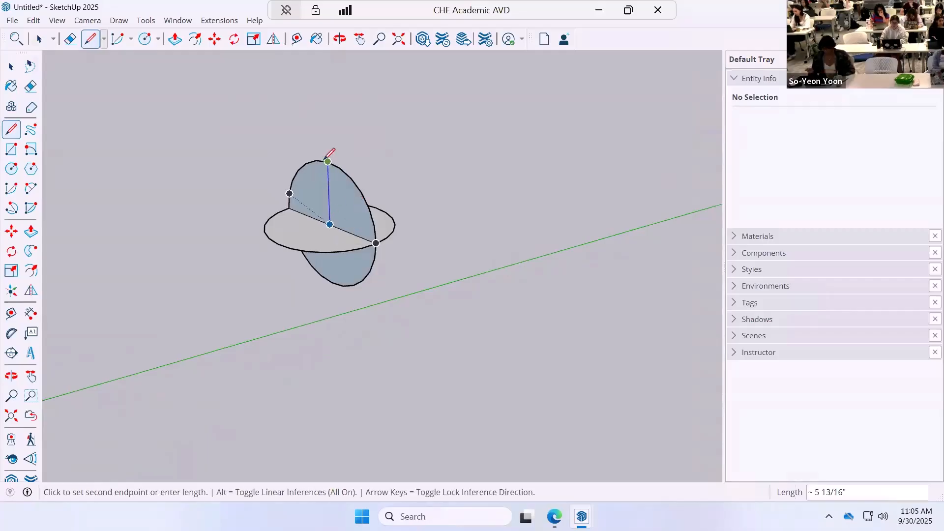
pyautogui.click(328, 163)
pyautogui.click(329, 224)
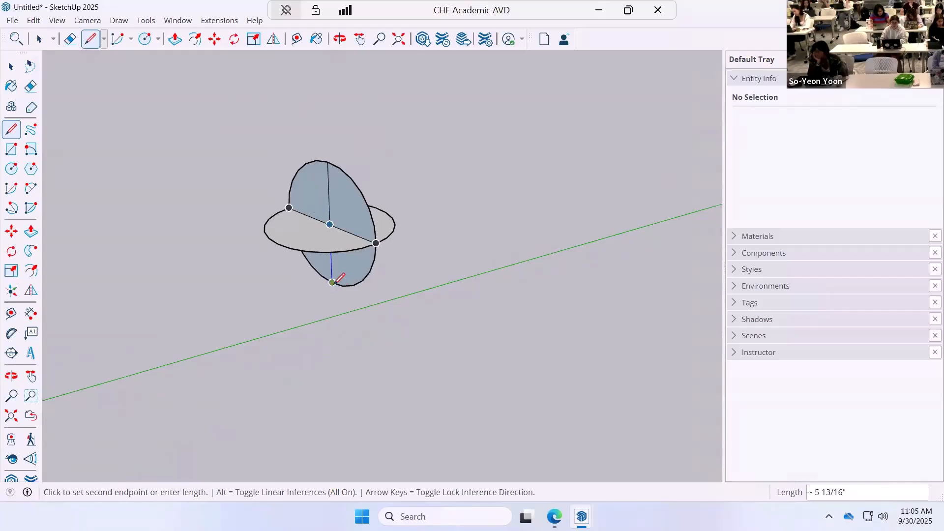
pyautogui.click(332, 282)
# Erase the vertical circle's half nearer the cube, including its arcs and that half of the diameter line.
pyautogui.click(30, 86)
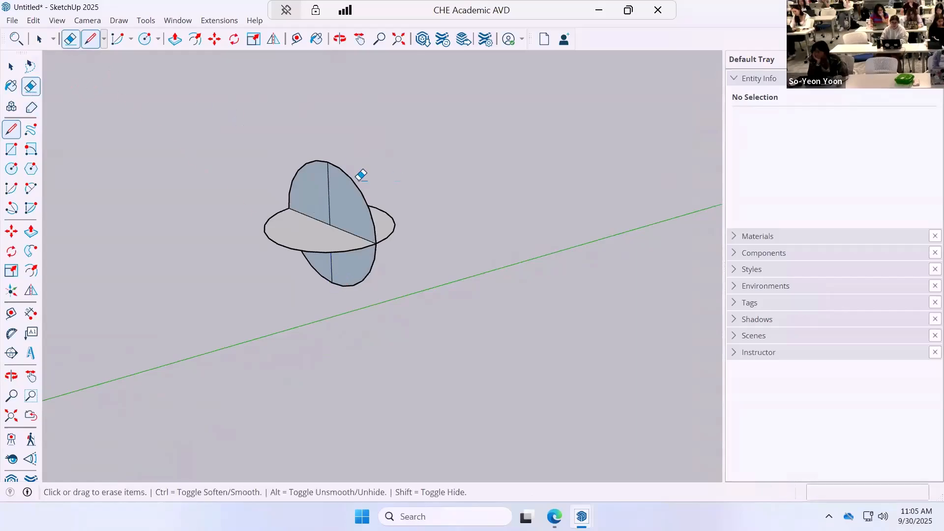
pyautogui.click(311, 162)
pyautogui.moveTo(312, 259)
pyautogui.mouseDown()
pyautogui.moveTo(280, 194)
pyautogui.moveTo(343, 221)
pyautogui.mouseUp()
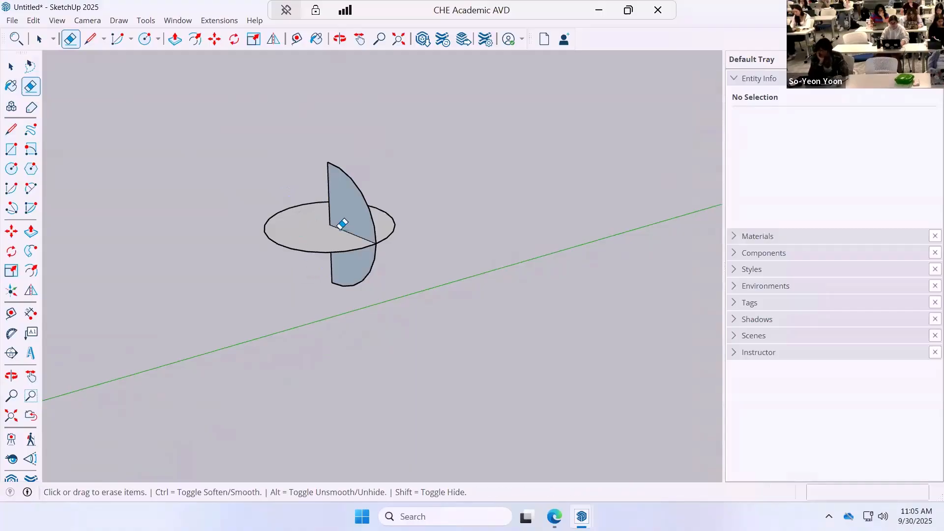
# Delete the horizontal circle's face and select its remaining outline as the path for Follow Me.
pyautogui.scroll(2, 343, 221)
pyautogui.scroll(1, 344, 221)
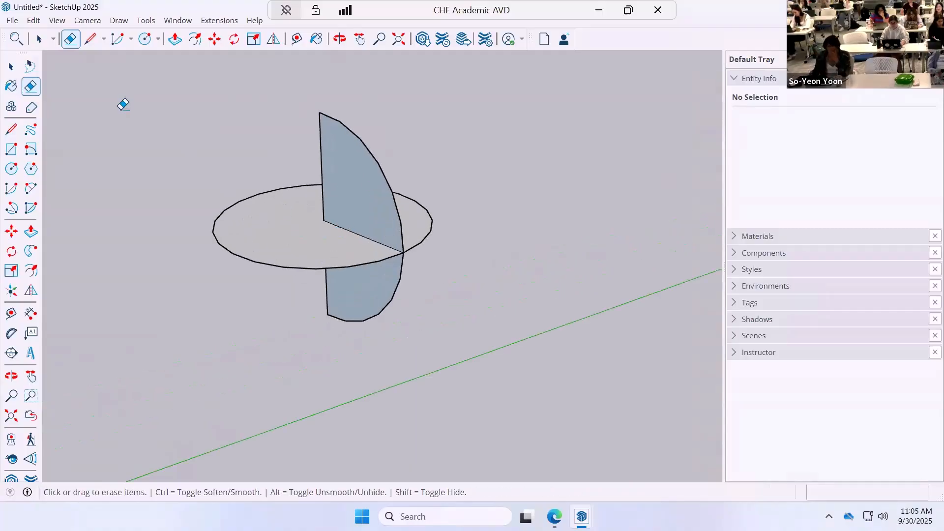
pyautogui.press('space')
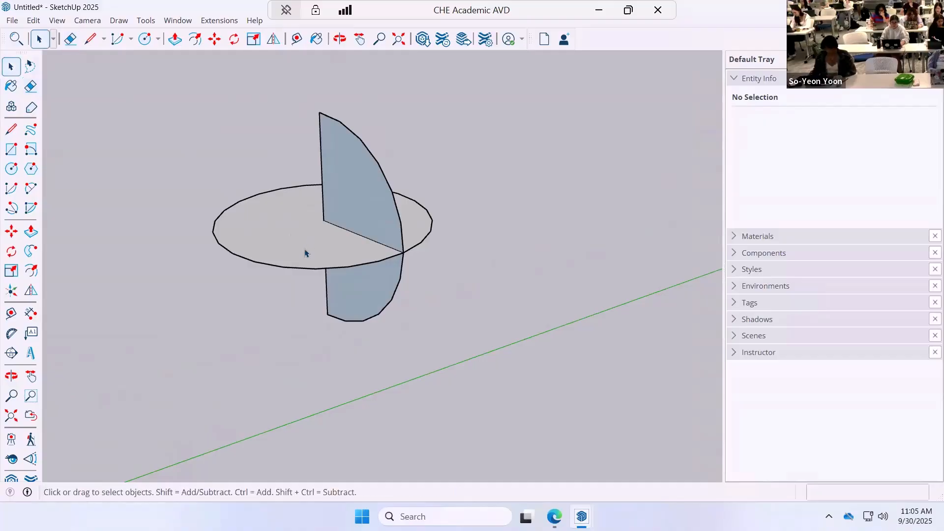
pyautogui.click(306, 253)
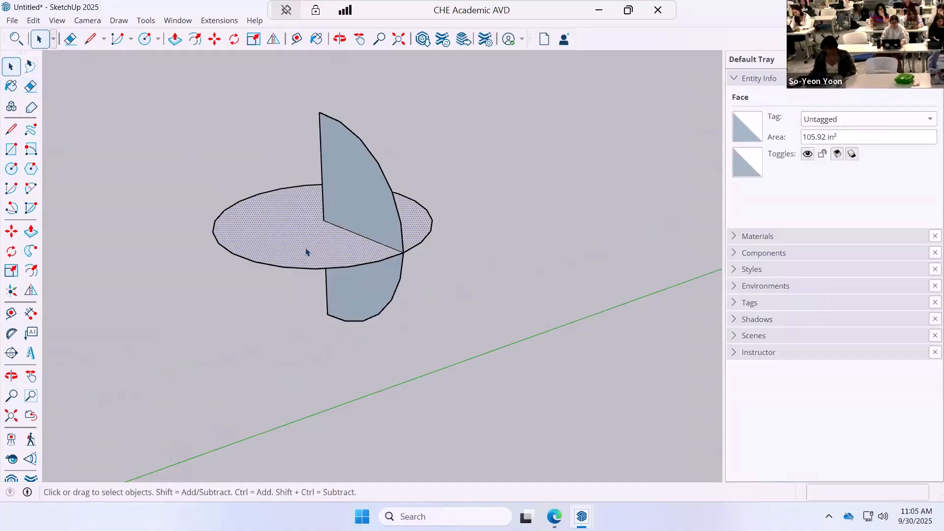
pyautogui.press('Delete')
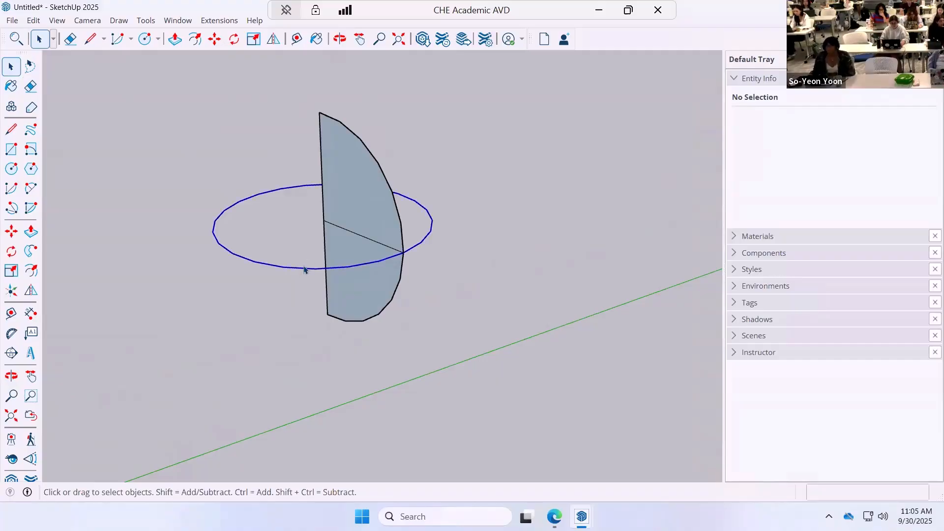
pyautogui.click(304, 269)
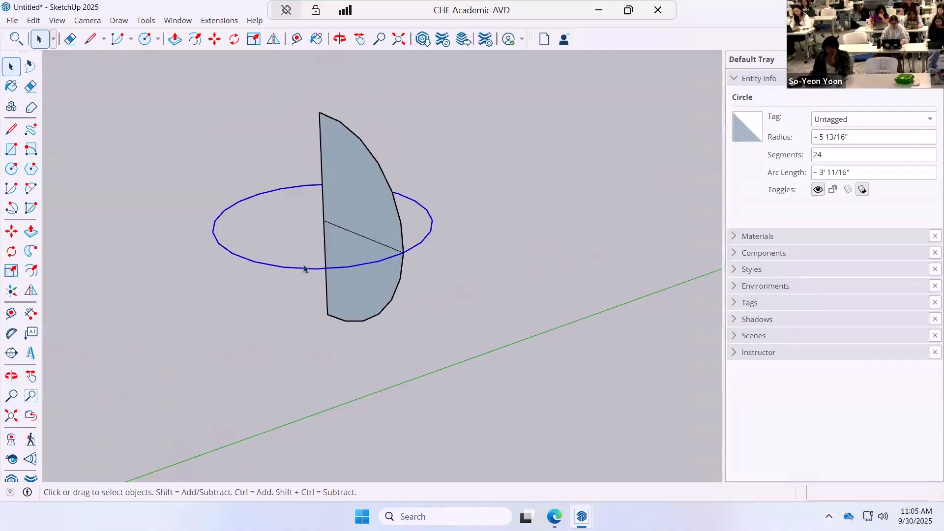
# Delete the line splitting the half-circle face and sweep the face around the circular path with Follow Me to form a sphere.
pyautogui.click(31, 252)
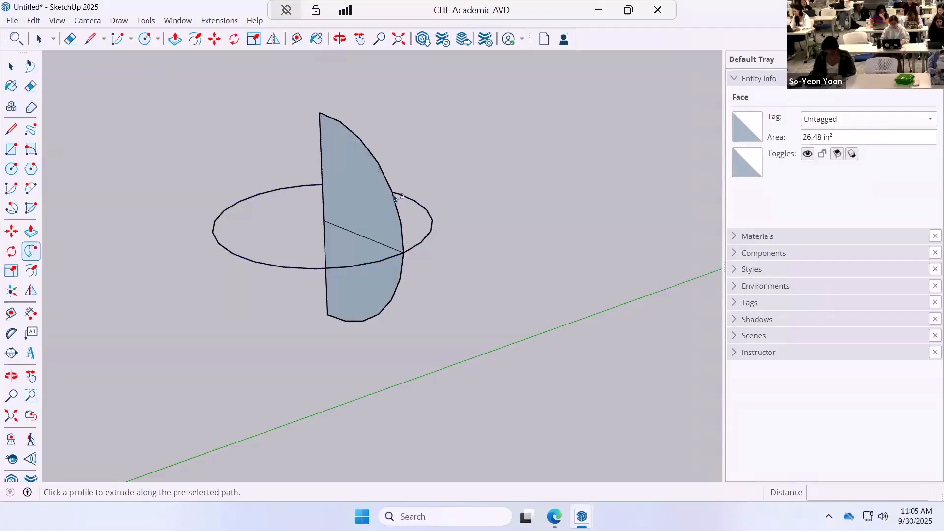
pyautogui.press('space')
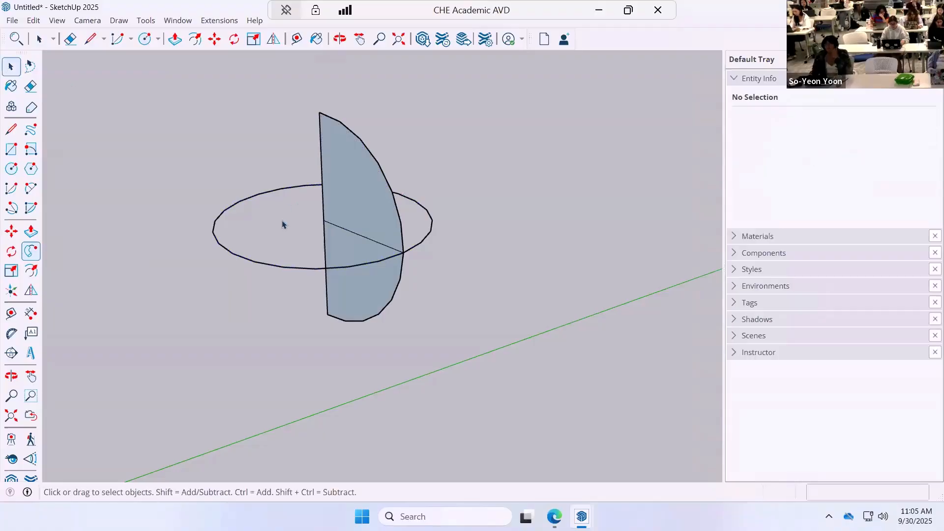
pyautogui.click(355, 235)
pyautogui.press('Delete')
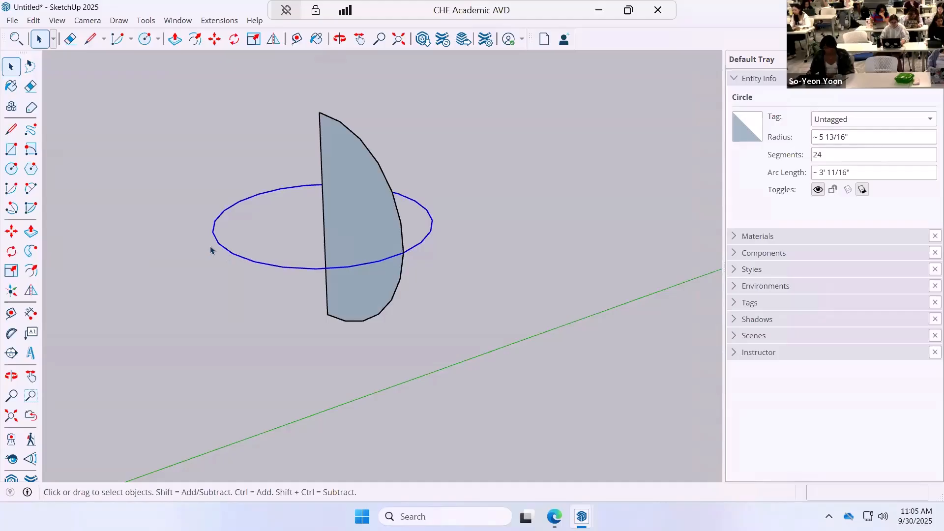
pyautogui.click(31, 253)
pyautogui.click(364, 238)
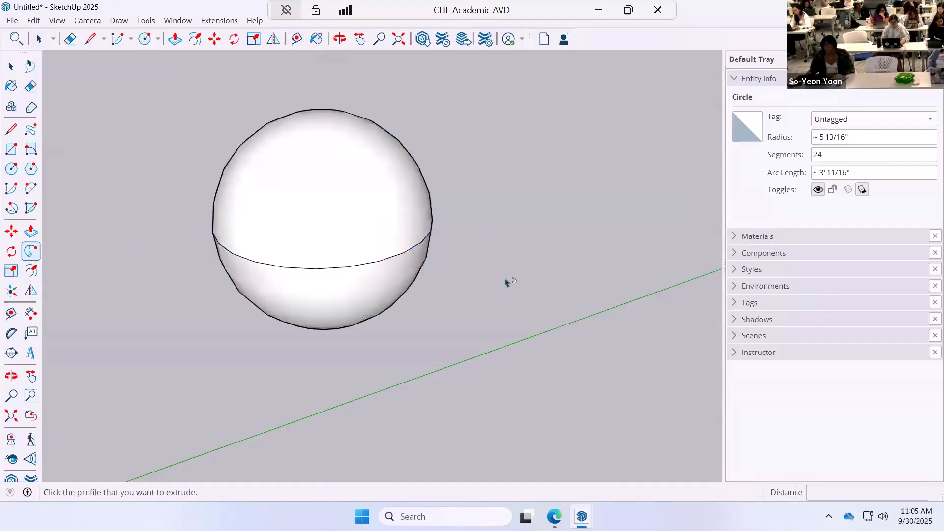
# Select the whole sphere and move it about 5' 5 13/16" onto the cube's top face beside the triangular prism.
pyautogui.scroll(-6, 468, 307)
pyautogui.press('space')
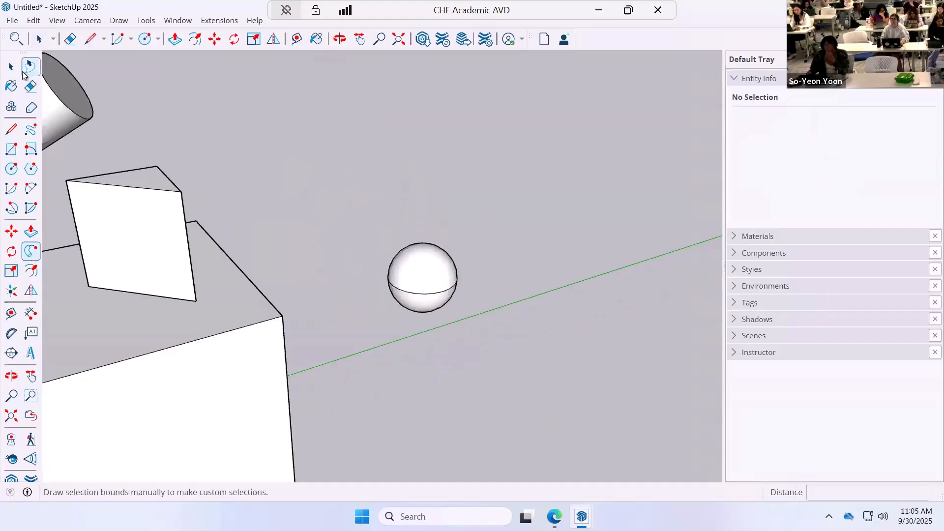
pyautogui.tripleClick(441, 281)
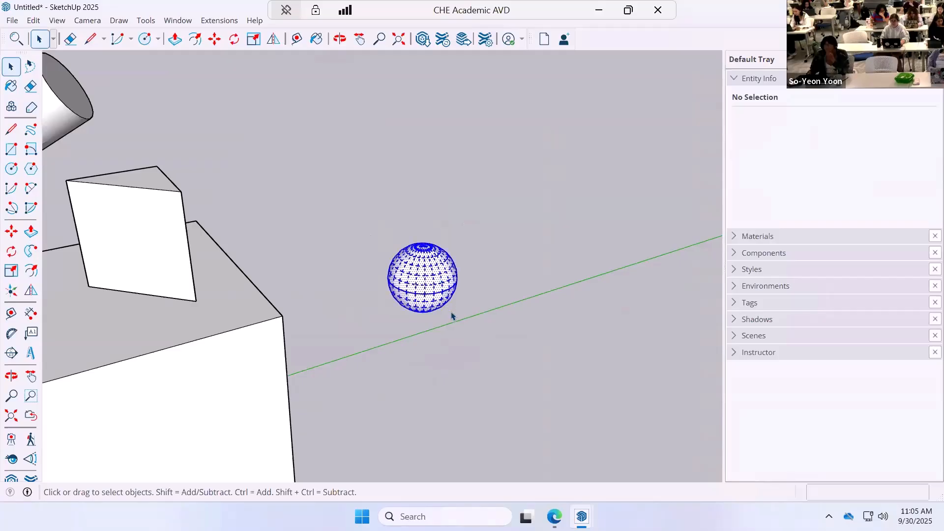
pyautogui.scroll(-4, 401, 295)
pyautogui.press('m')
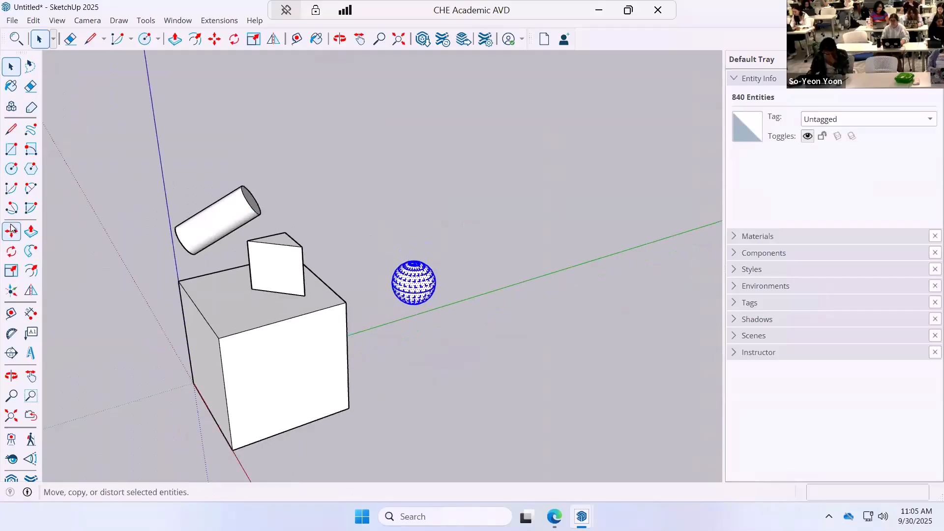
pyautogui.click(409, 289)
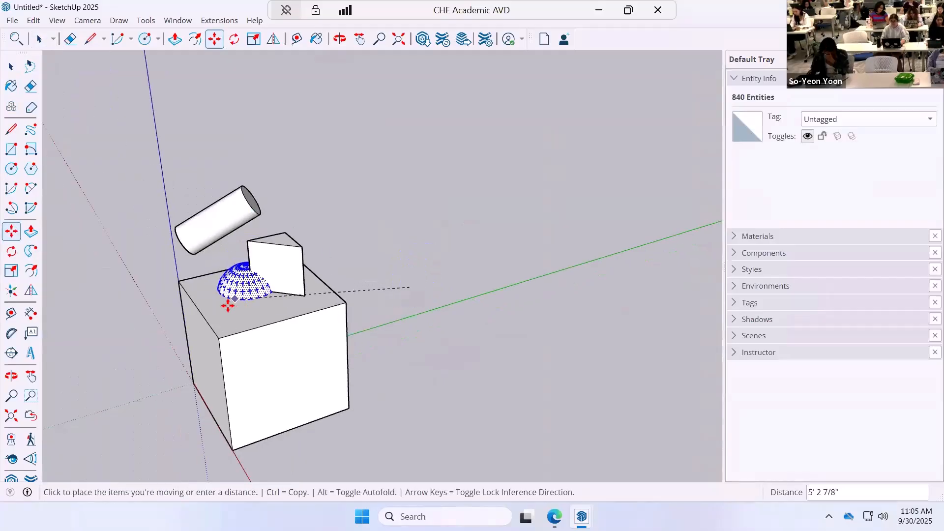
pyautogui.click(277, 287)
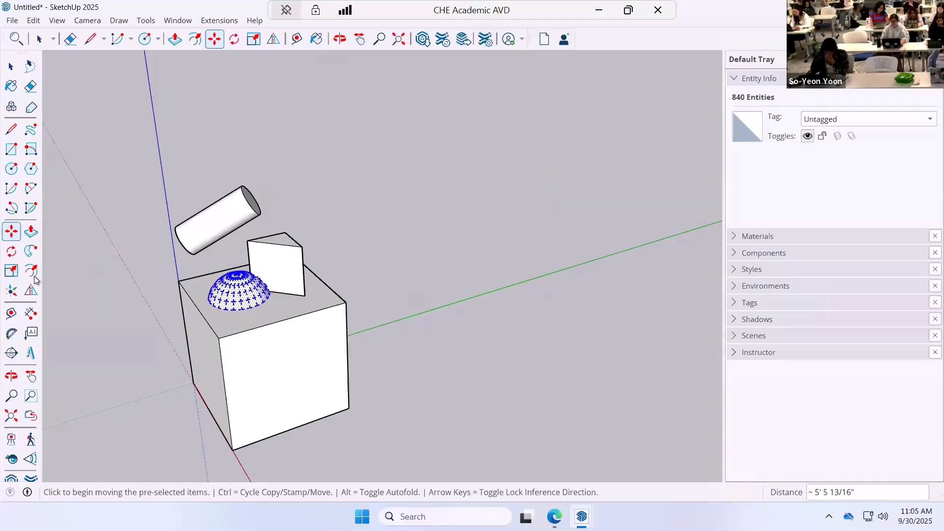
# Try to scale the sphere uniformly on the cube's top, and undo its move there.
pyautogui.click(7, 276)
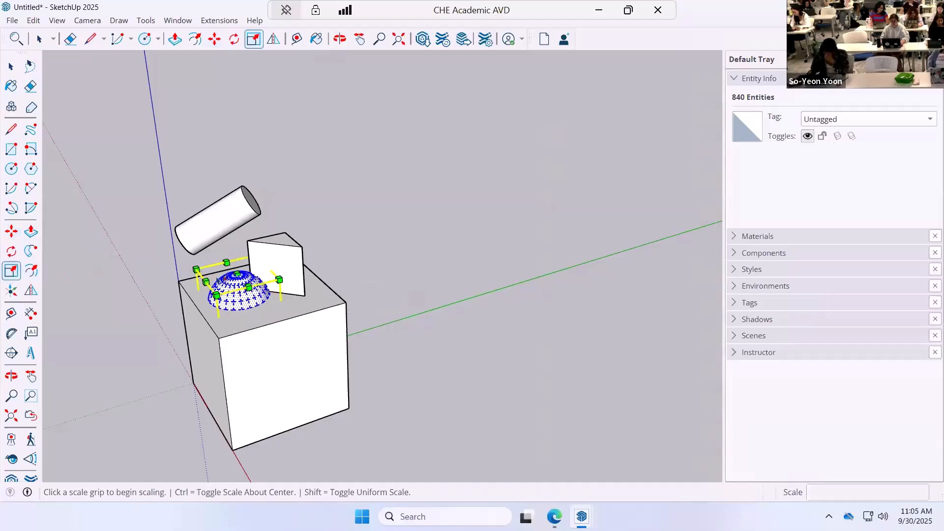
pyautogui.click(197, 269)
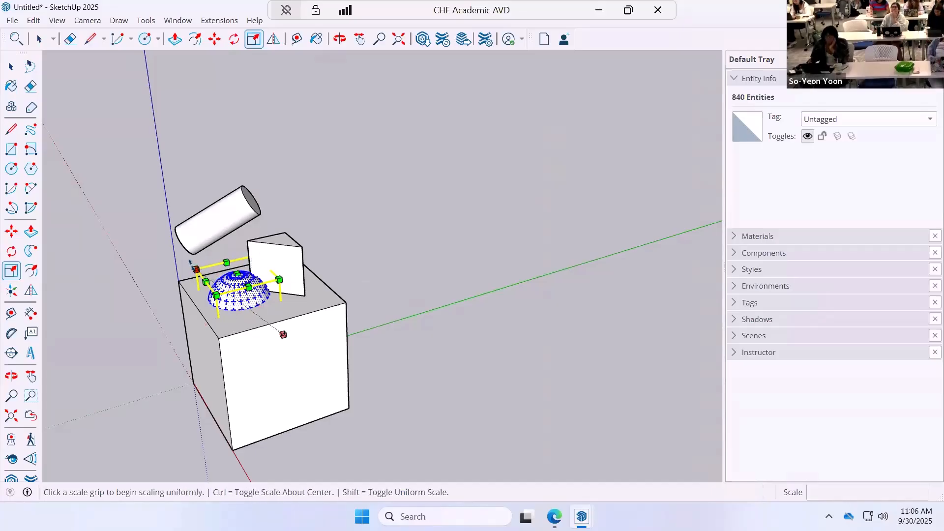
pyautogui.press('Escape')
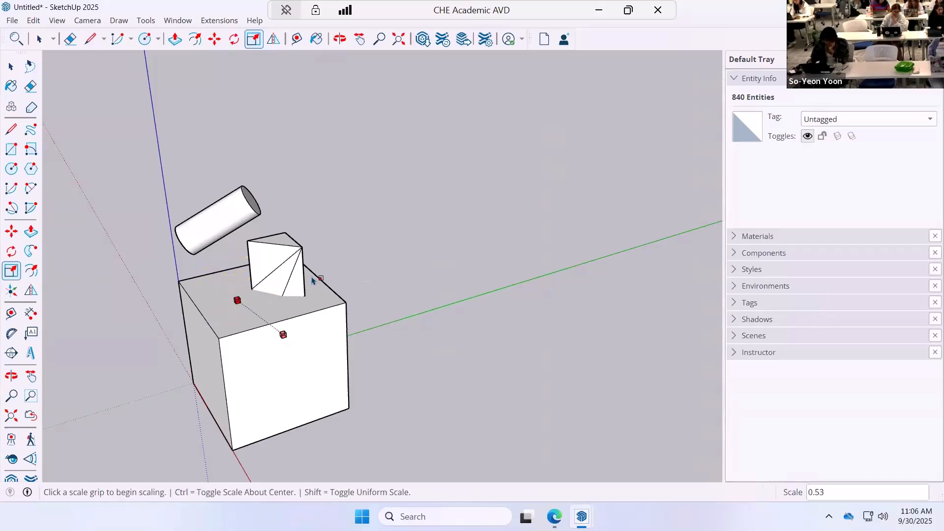
pyautogui.click(11, 67)
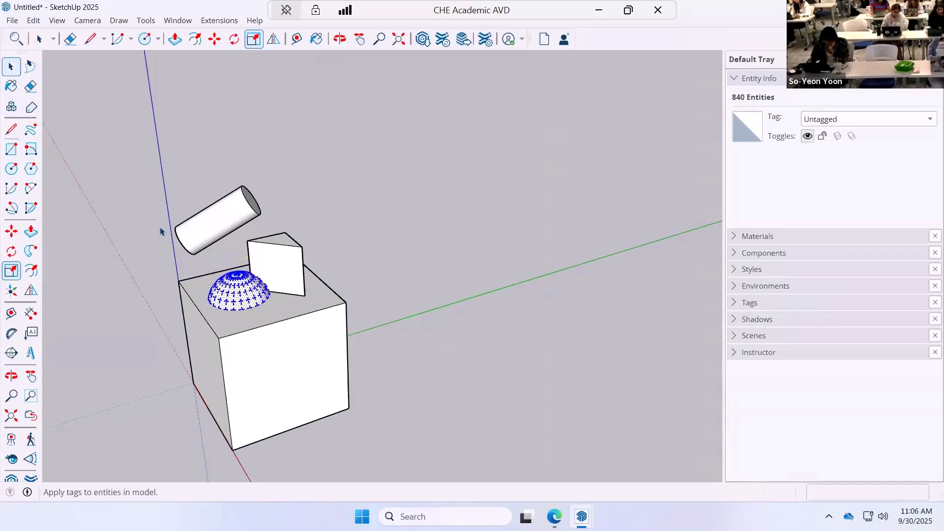
pyautogui.click(245, 293)
pyautogui.tripleClick(246, 293)
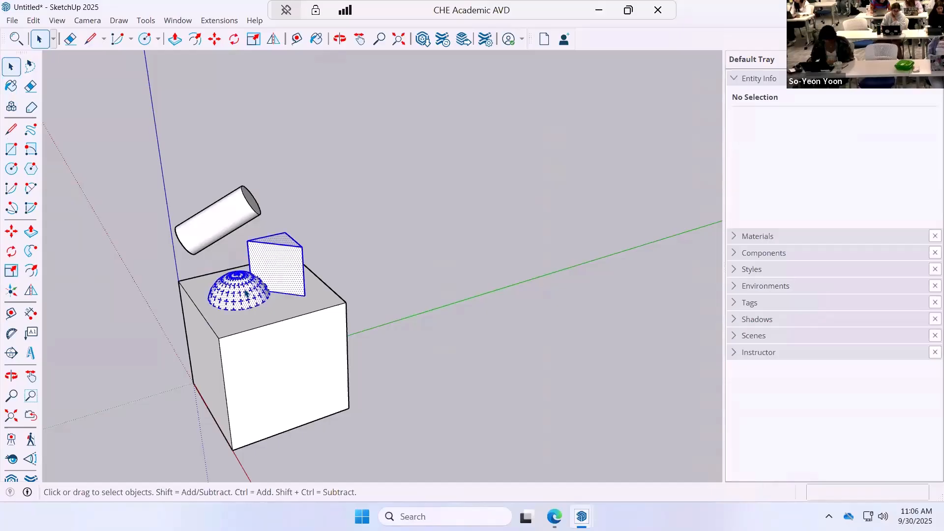
pyautogui.hotkey('ctrl', 'z')
# Select only the sphere, clear of the prism, and scale it down uniformly to about half its size.
pyautogui.scroll(1, 444, 282)
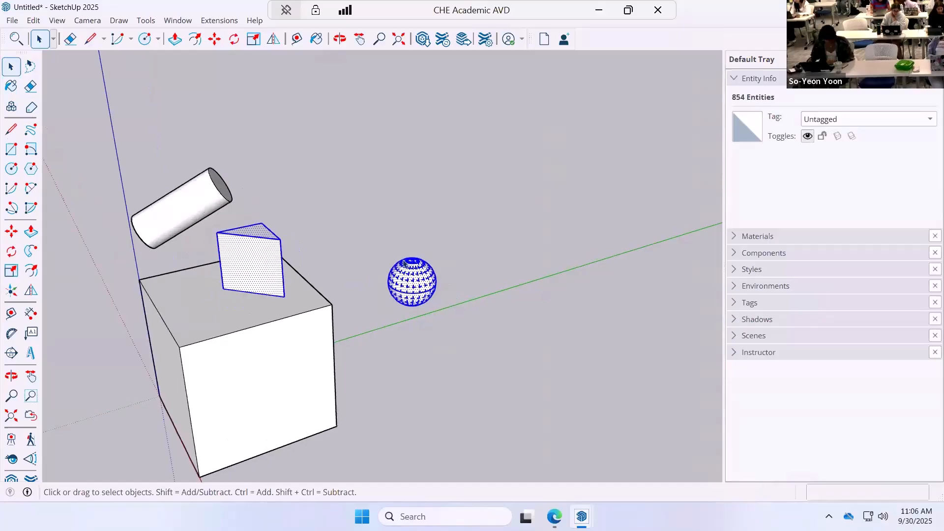
pyautogui.doubleClick(402, 264)
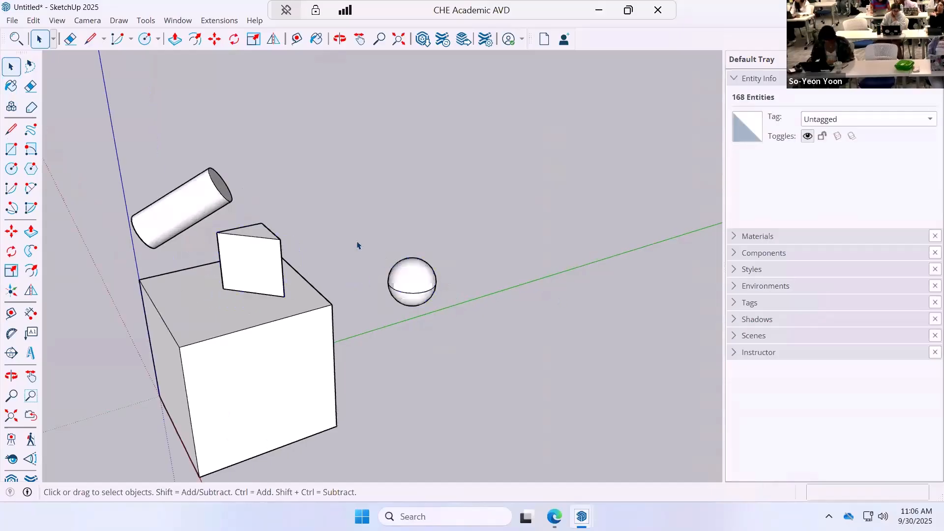
pyautogui.moveTo(358, 243); pyautogui.dragTo(497, 352)
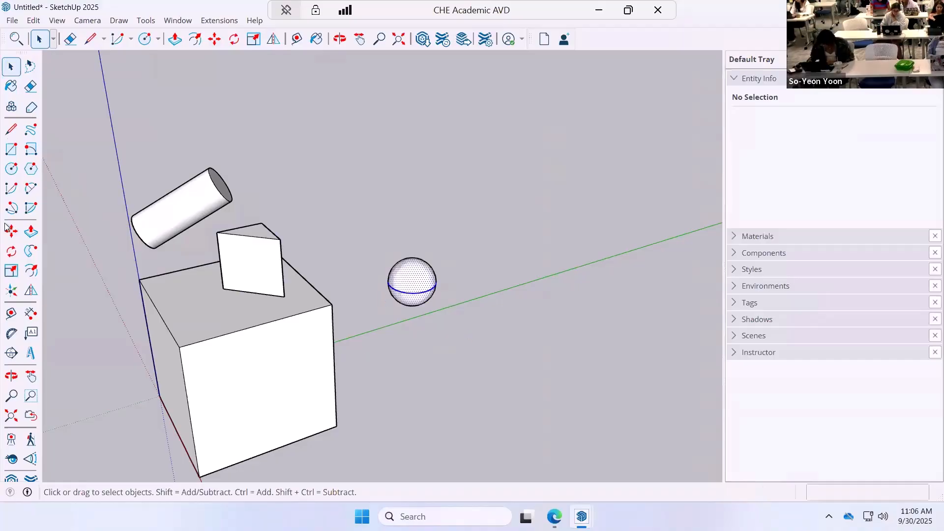
pyautogui.click(11, 270)
pyautogui.click(421, 244)
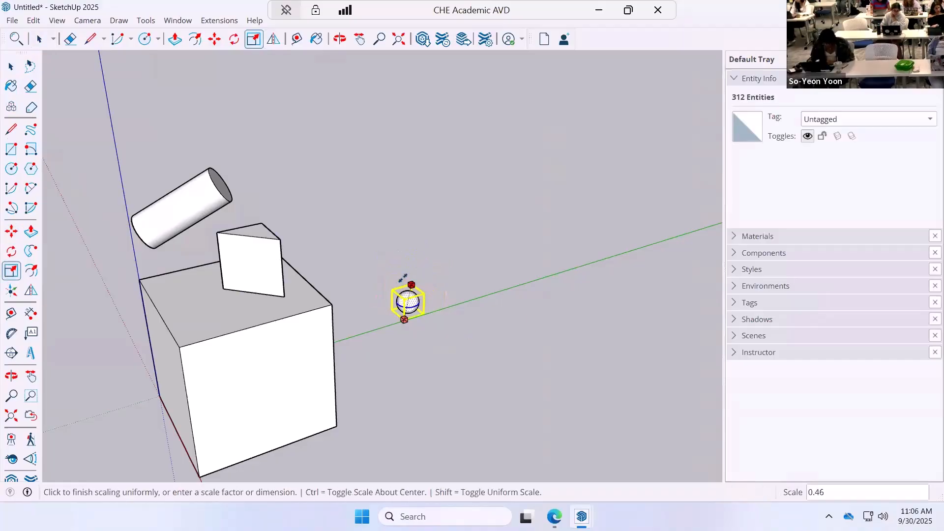
pyautogui.click(405, 276)
pyautogui.click(10, 67)
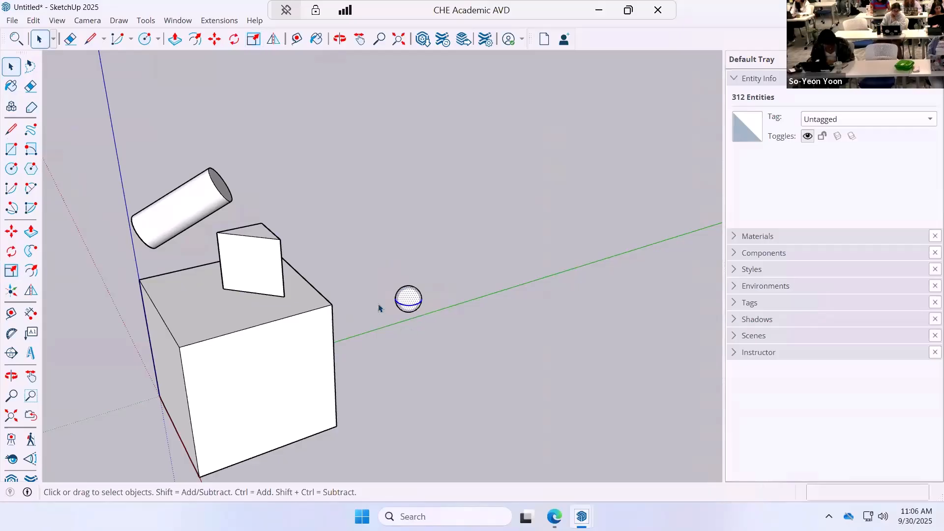
# Move the sphere about 5' 5 9/16" onto the cube's top beside the prism, raise it about 7 1/16", and deselect it.
pyautogui.click(16, 229)
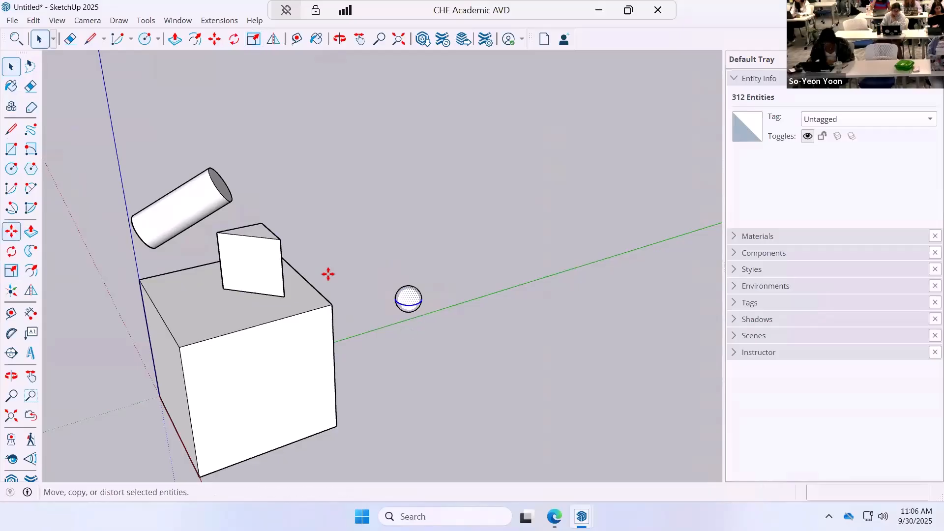
pyautogui.click(244, 304)
pyautogui.click(200, 316)
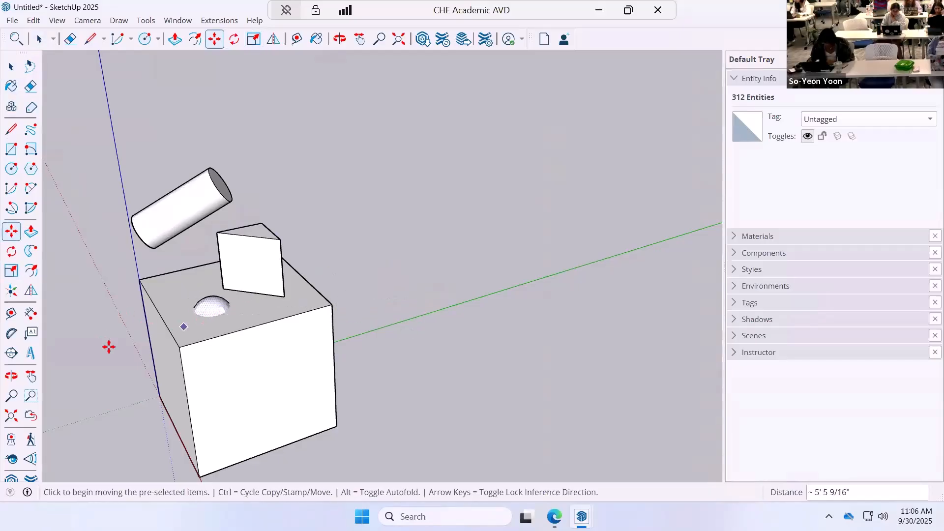
pyautogui.click(254, 393)
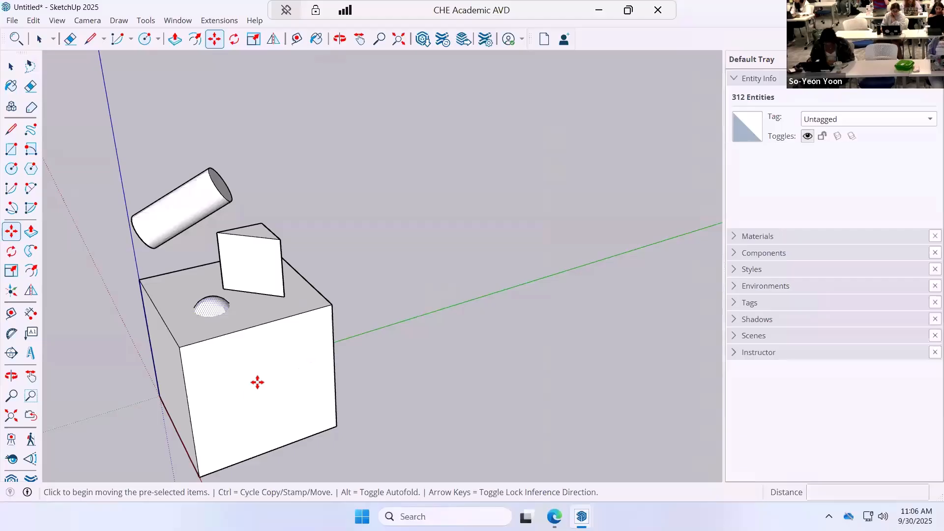
pyautogui.click(250, 355)
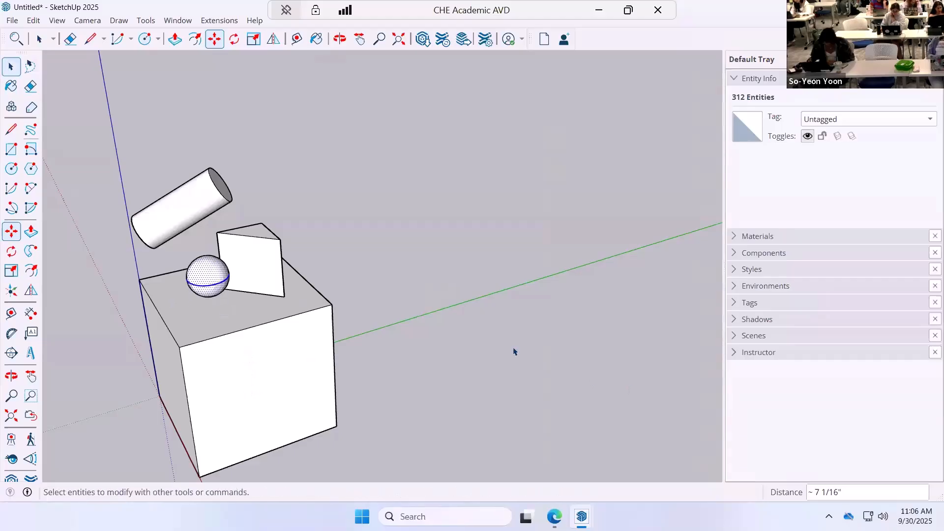
pyautogui.press('space')
pyautogui.click(376, 379)
# Select the cube group and open it for editing.
pyautogui.scroll(-2, 388, 398)
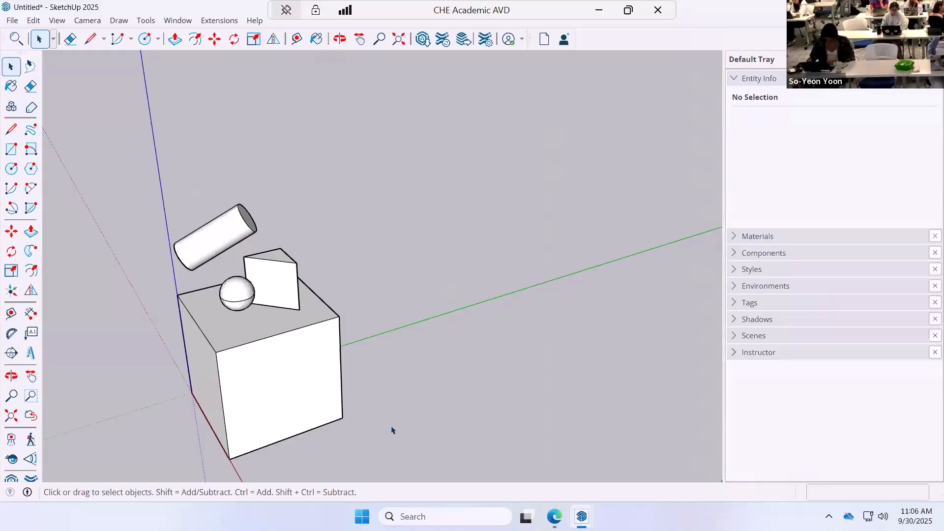
pyautogui.moveTo(391, 430); pyautogui.dragTo(299, 421, button='middle')
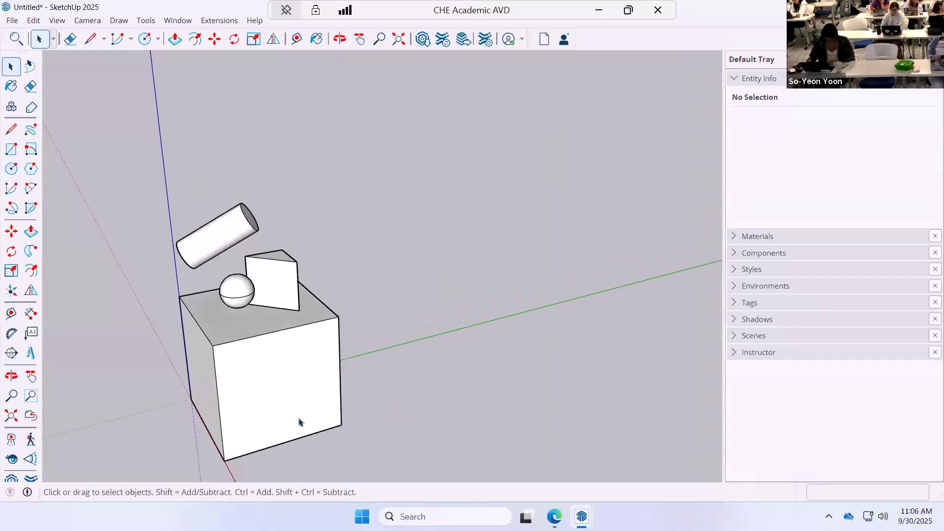
pyautogui.scroll(3, 300, 422)
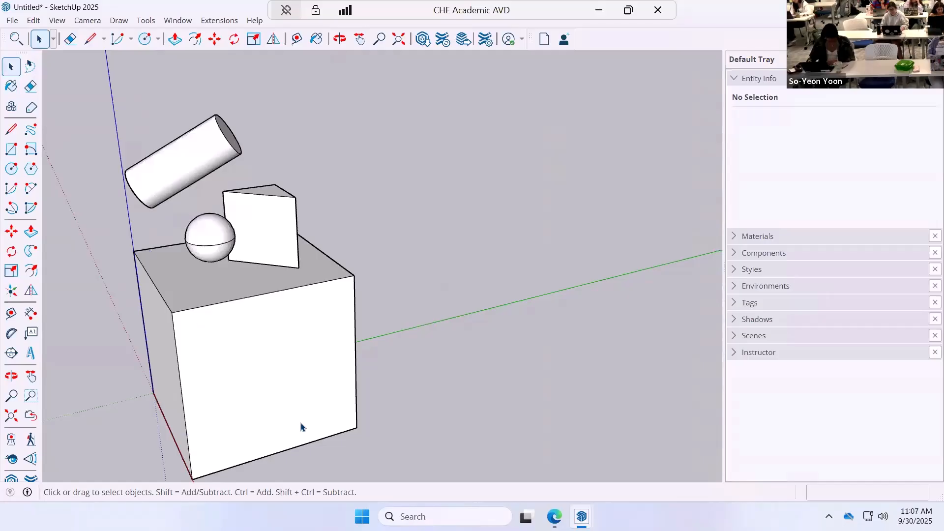
pyautogui.scroll(-2, 300, 418)
pyautogui.moveTo(299, 402); pyautogui.dragTo(362, 338, button='middle')
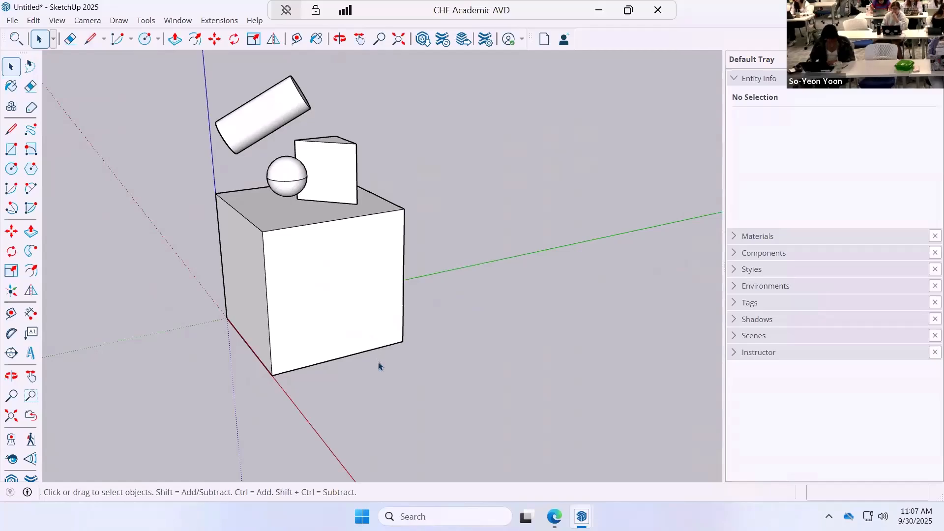
pyautogui.moveTo(400, 411); pyautogui.dragTo(291, 330, button='middle')
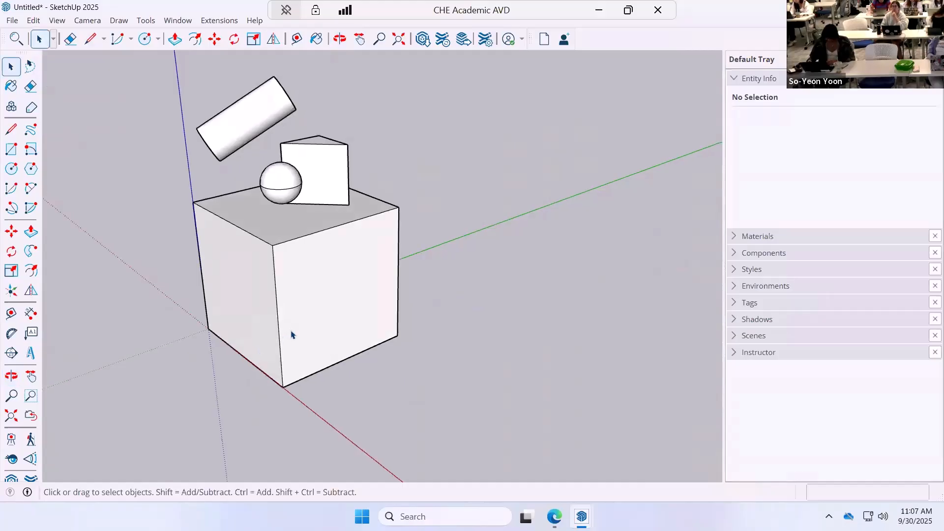
pyautogui.click(343, 312)
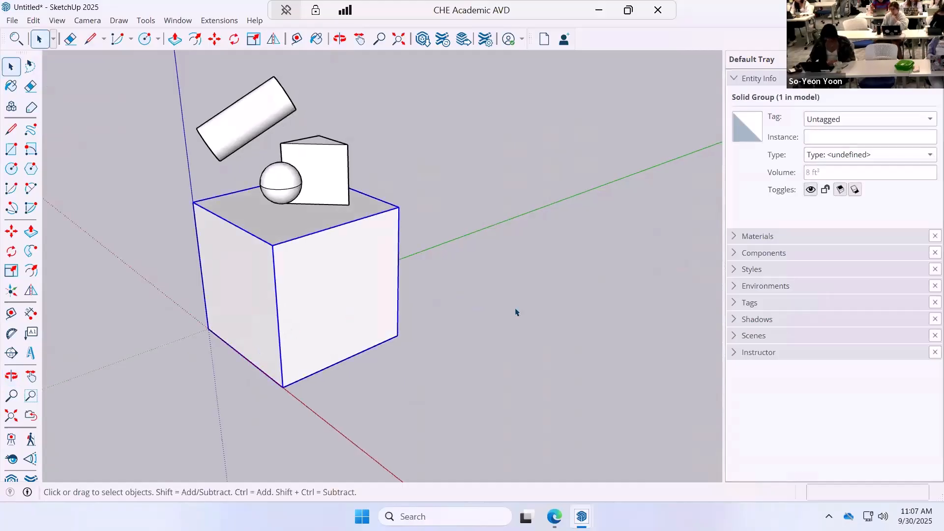
pyautogui.doubleClick(345, 333)
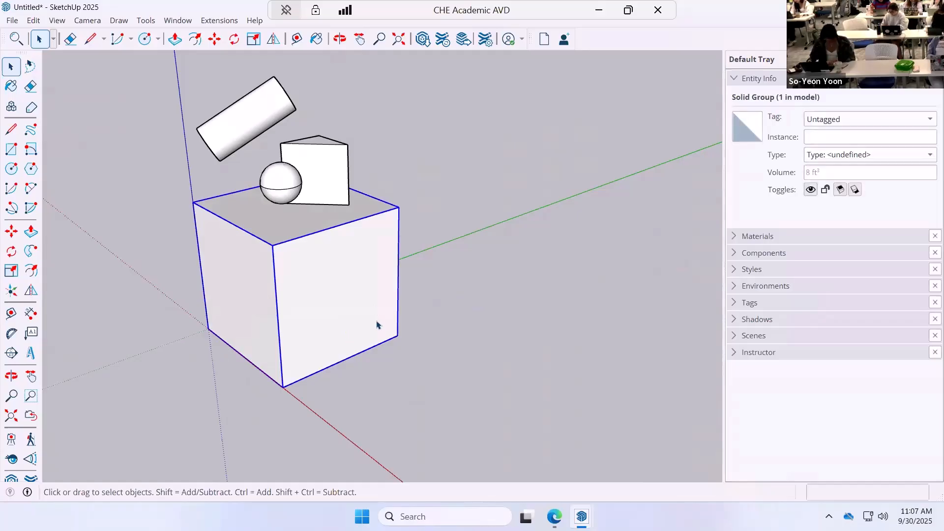
pyautogui.doubleClick(372, 313)
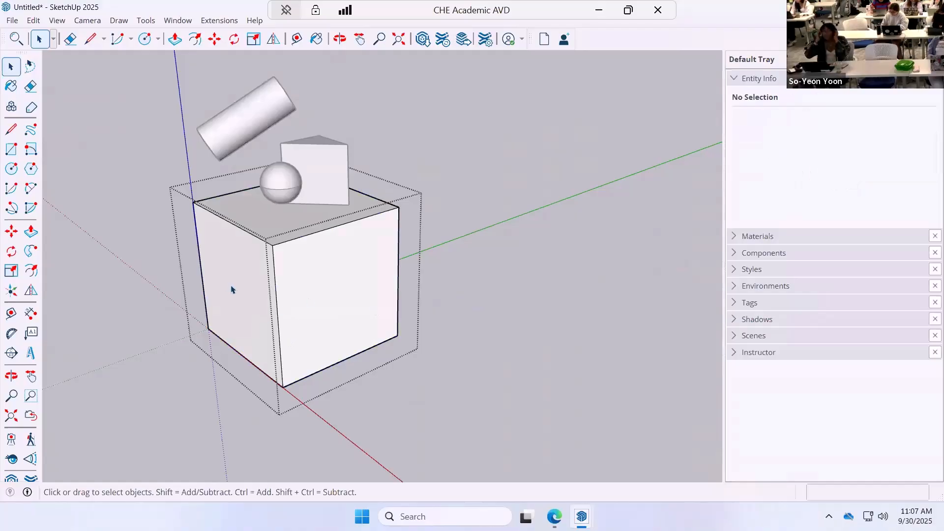
# Paint the two visible side faces of the cube with the brick materials Brick_10_1K and Brick_05_1K.
pyautogui.click(7, 87)
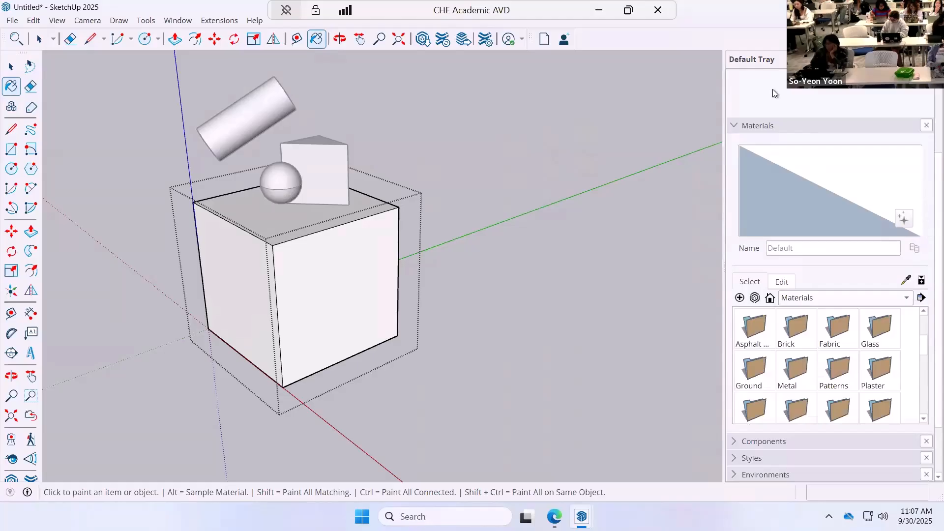
pyautogui.click(181, 20)
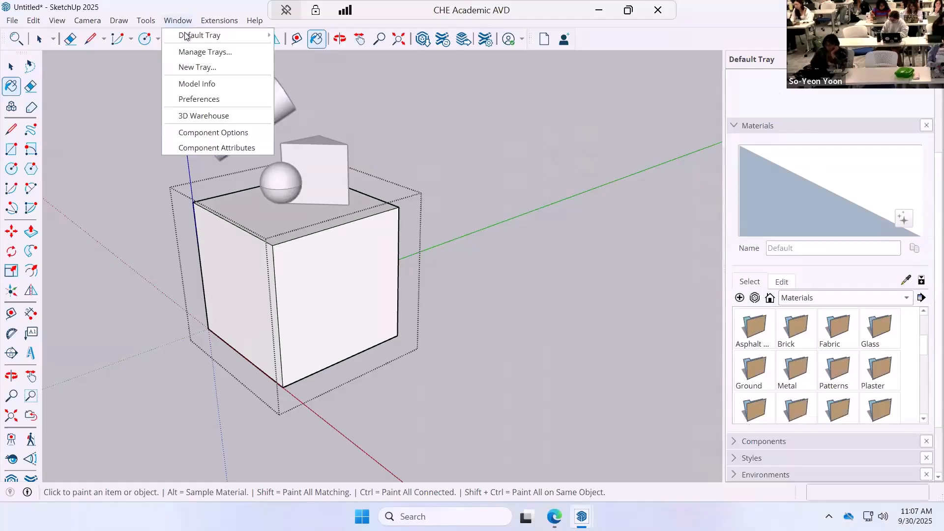
pyautogui.moveTo(187, 36)
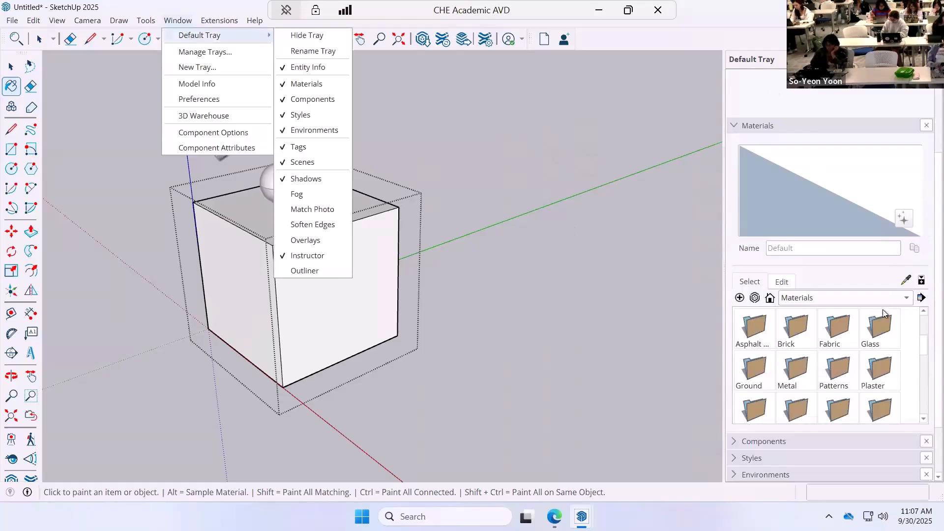
pyautogui.click(563, 269)
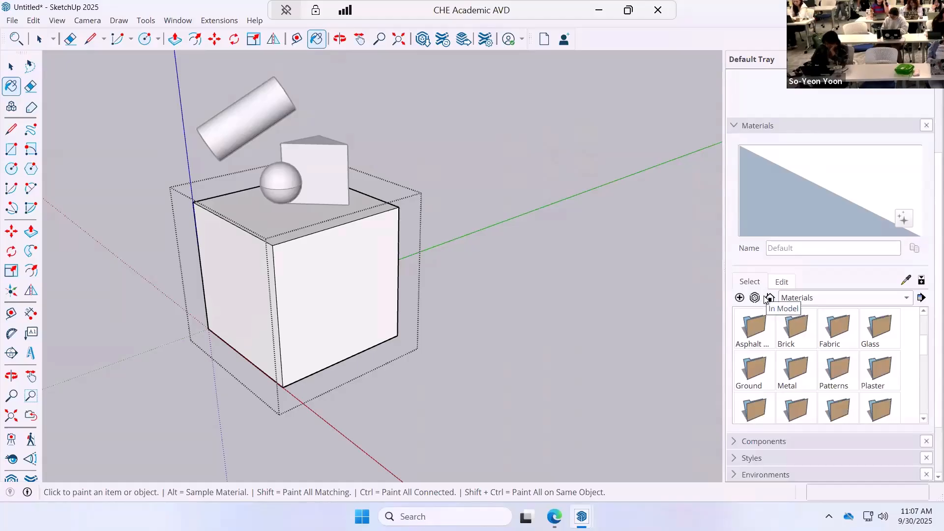
pyautogui.doubleClick(791, 329)
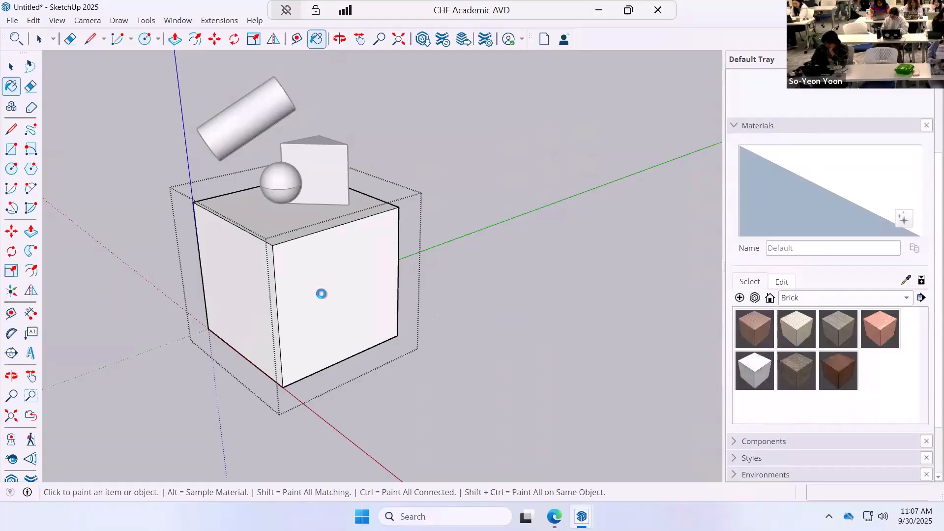
pyautogui.click(879, 329)
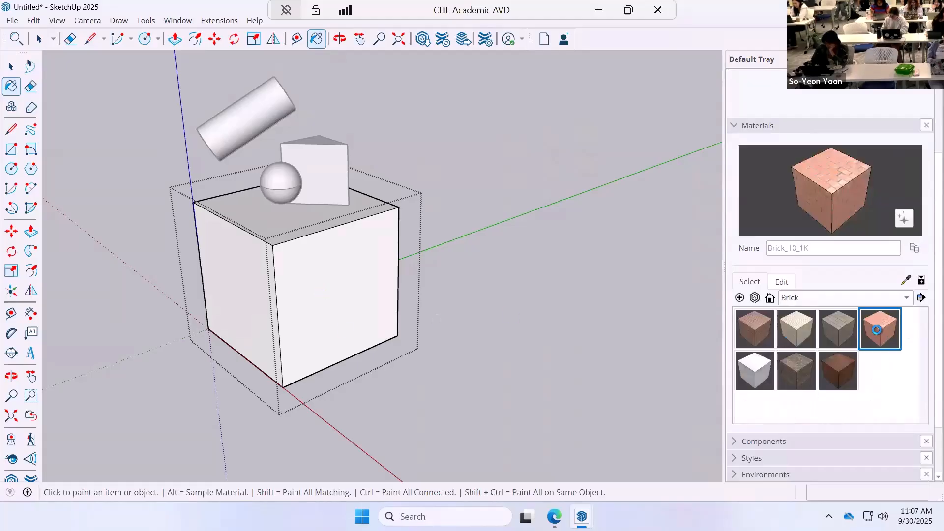
pyautogui.click(339, 307)
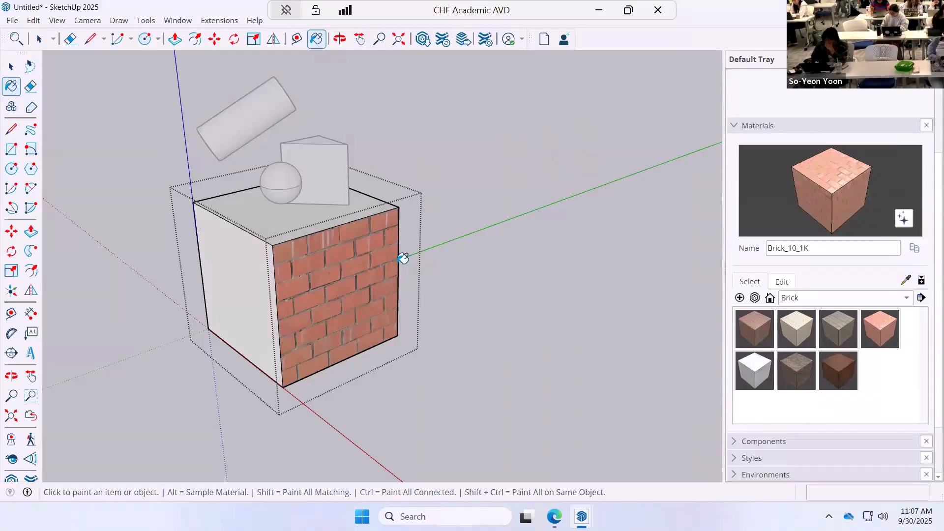
pyautogui.click(791, 331)
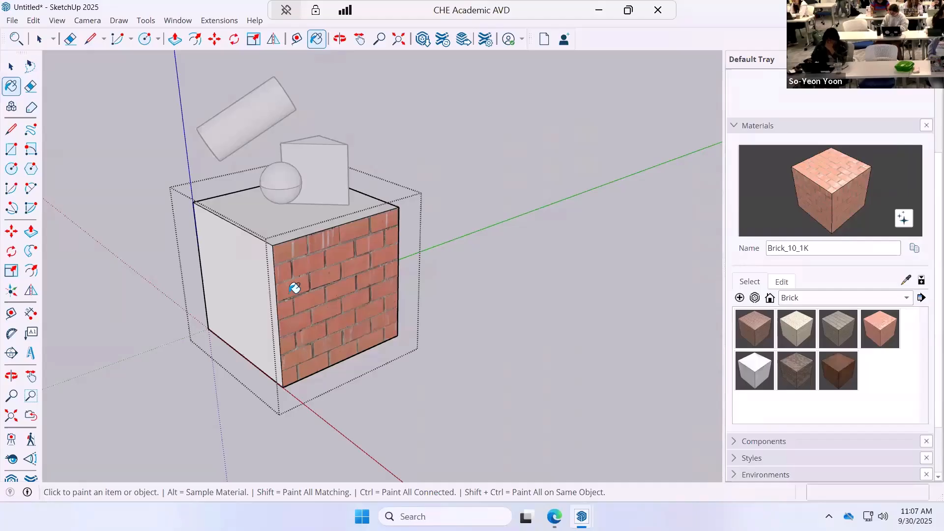
pyautogui.click(235, 280)
# Paint the cube's two remaining side faces with the brick materials Brick_14_1K and Brick_20_1K.
pyautogui.moveTo(406, 371)
pyautogui.mouseDown(button='middle')
pyautogui.moveTo(633, 349)
pyautogui.moveTo(381, 371)
pyautogui.mouseUp(button='middle')
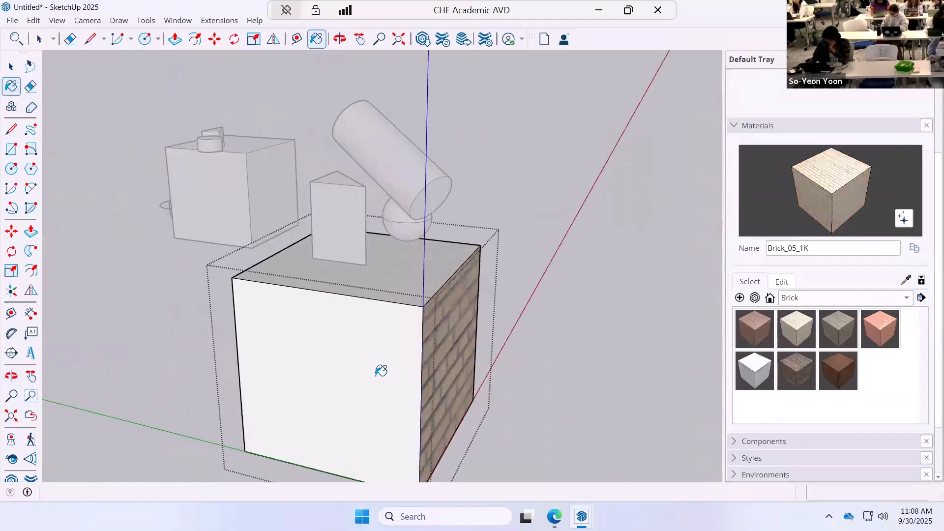
pyautogui.click(754, 372)
pyautogui.click(309, 388)
pyautogui.moveTo(518, 388); pyautogui.dragTo(816, 382, button='middle')
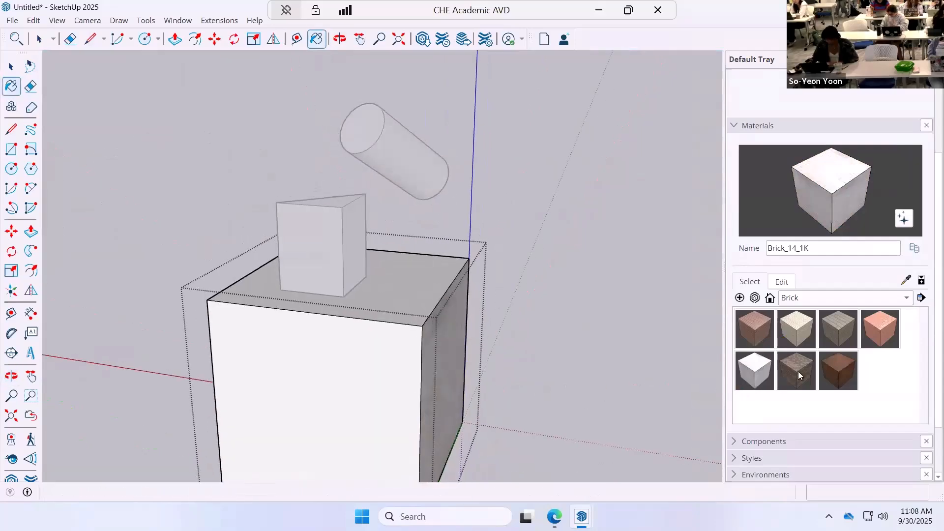
pyautogui.click(326, 390)
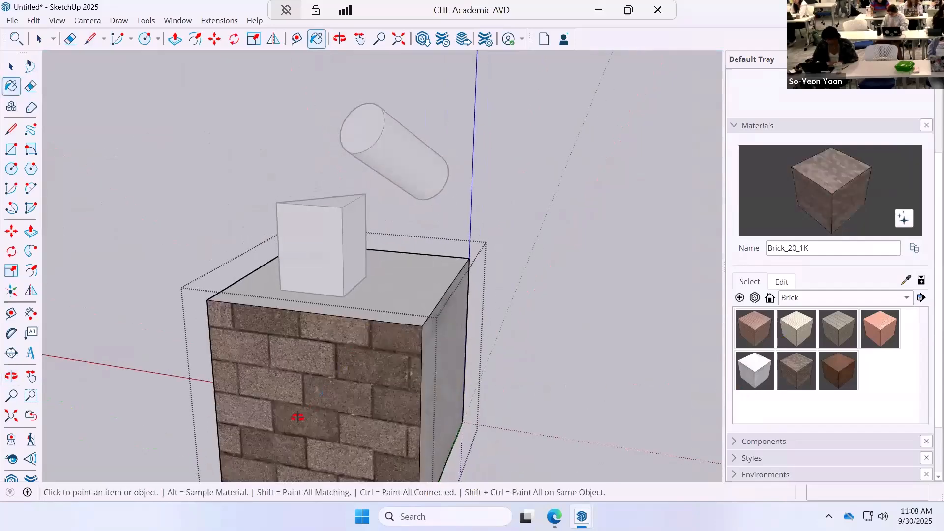
# Paint the cube's top face with the wood material Plywood_08_1K and close the group.
pyautogui.moveTo(297, 414)
pyautogui.mouseDown(button='middle')
pyautogui.moveTo(230, 432)
pyautogui.moveTo(874, 370)
pyautogui.mouseUp(button='middle')
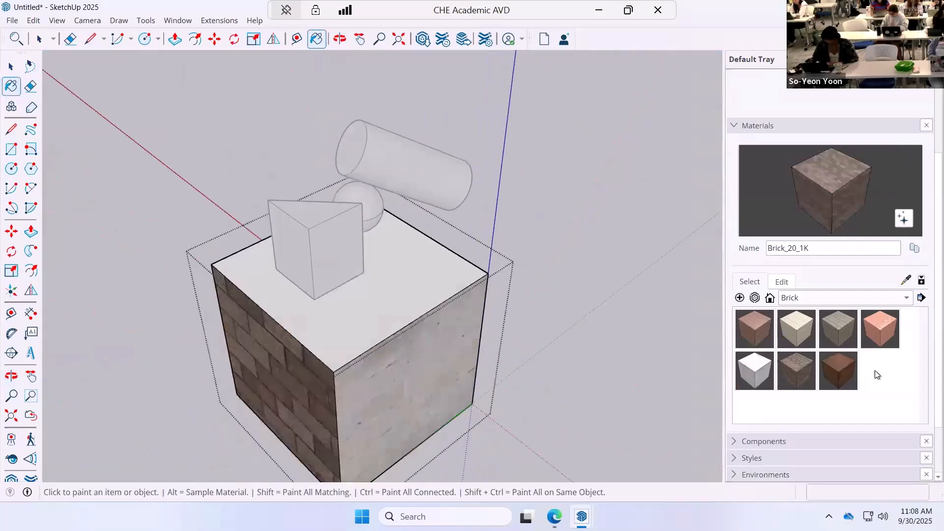
pyautogui.click(902, 299)
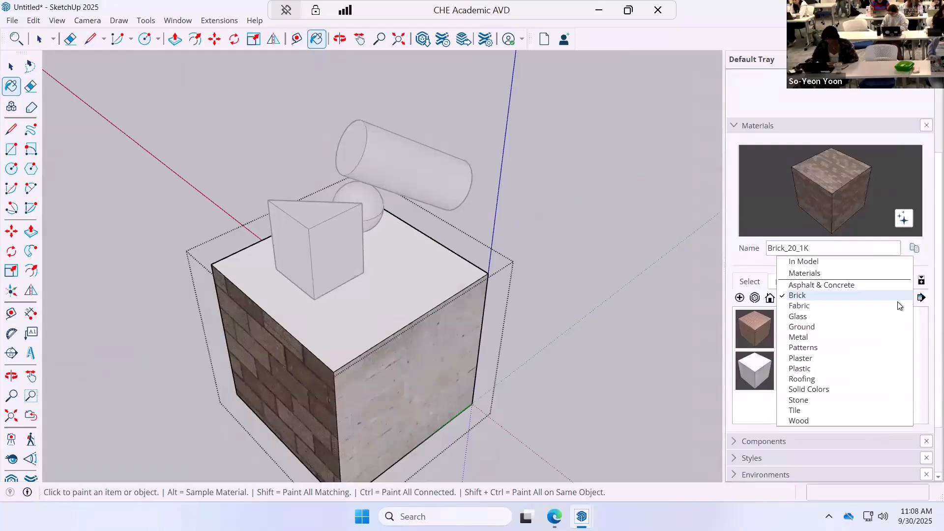
pyautogui.click(845, 421)
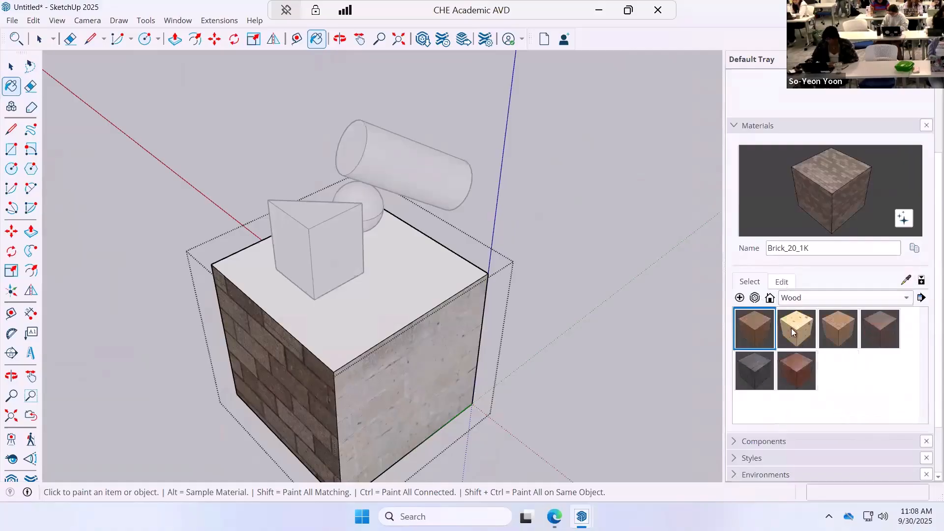
pyautogui.click(792, 332)
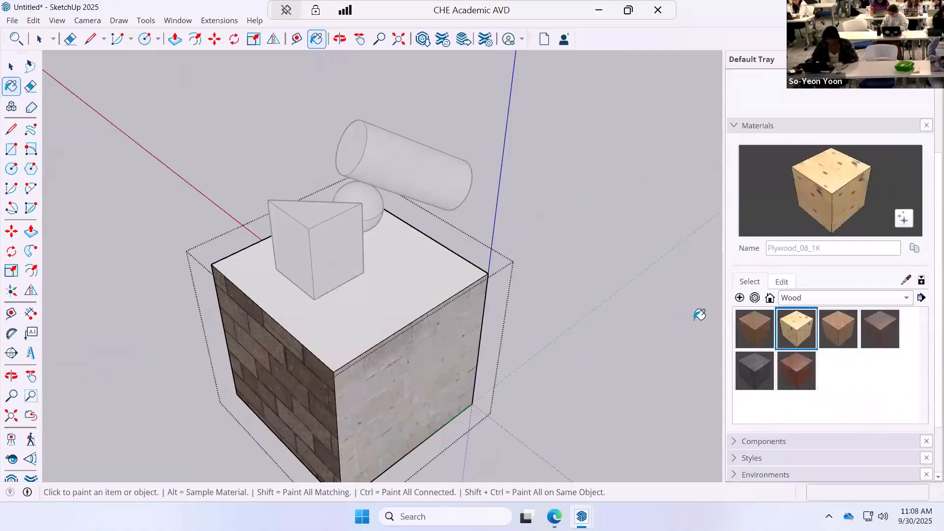
pyautogui.click(382, 272)
pyautogui.press('space')
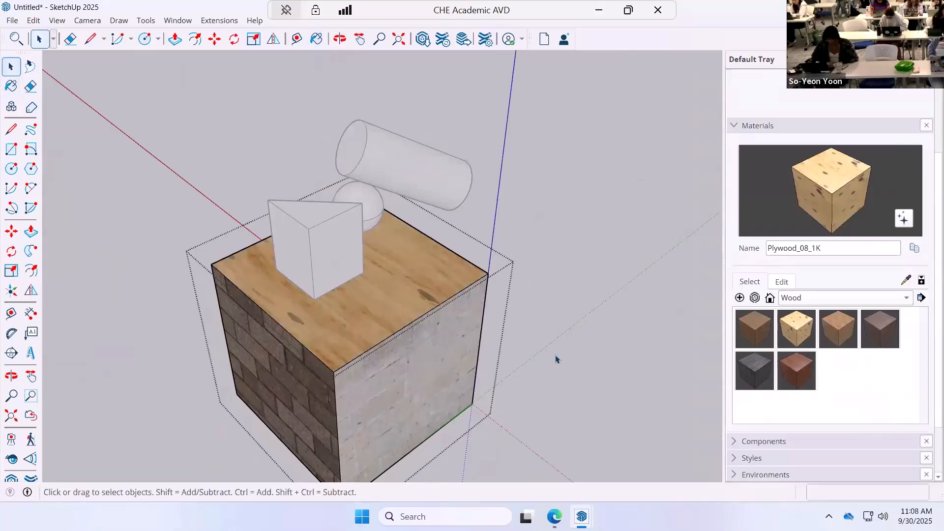
pyautogui.moveTo(555, 359); pyautogui.dragTo(575, 371, button='middle')
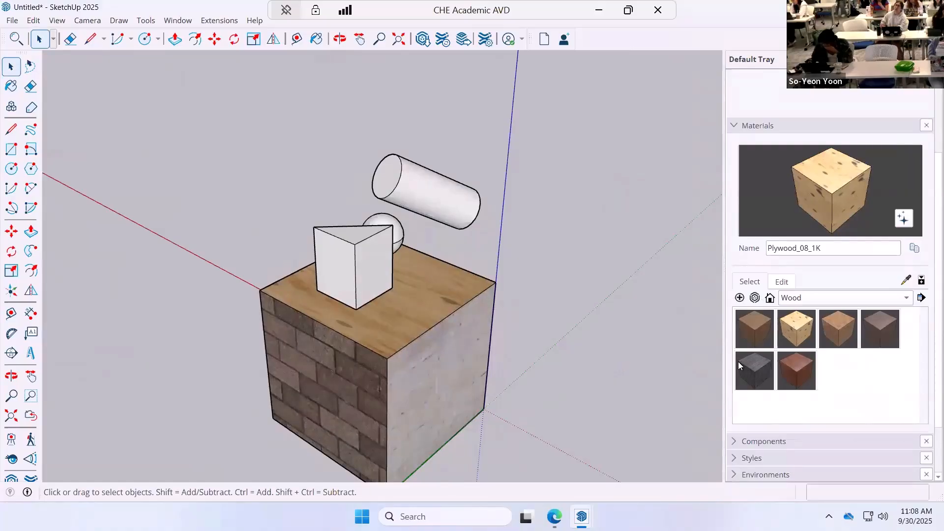
# Paint both halves of the sphere with the solid color A05_Cherry_Blaze.
pyautogui.click(770, 297)
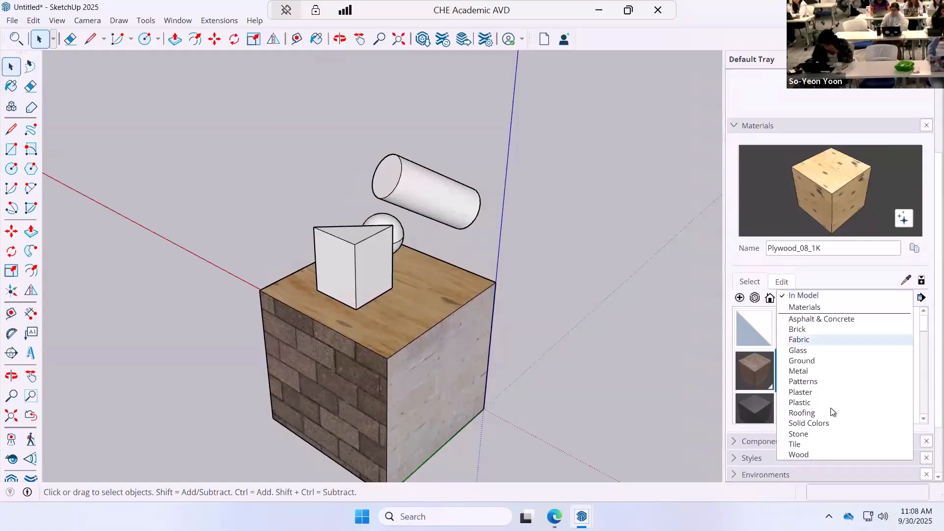
pyautogui.click(829, 426)
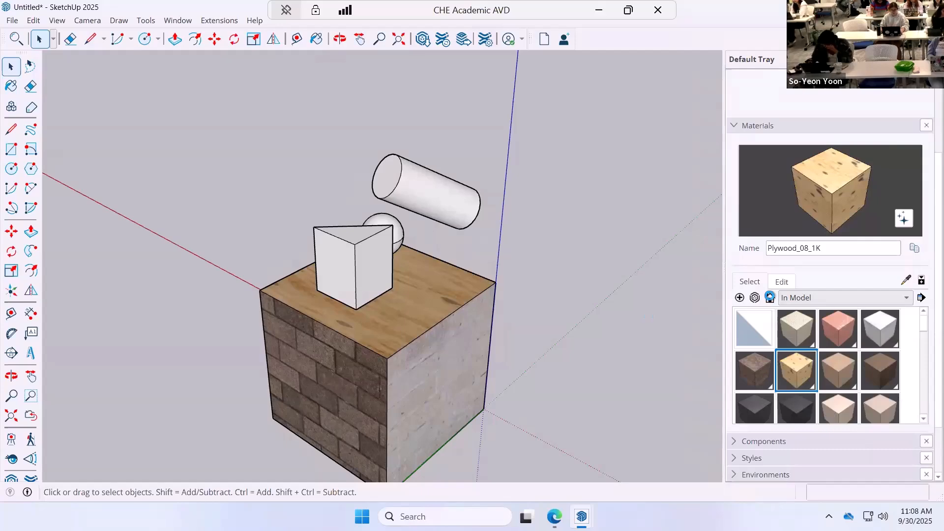
pyautogui.click(757, 373)
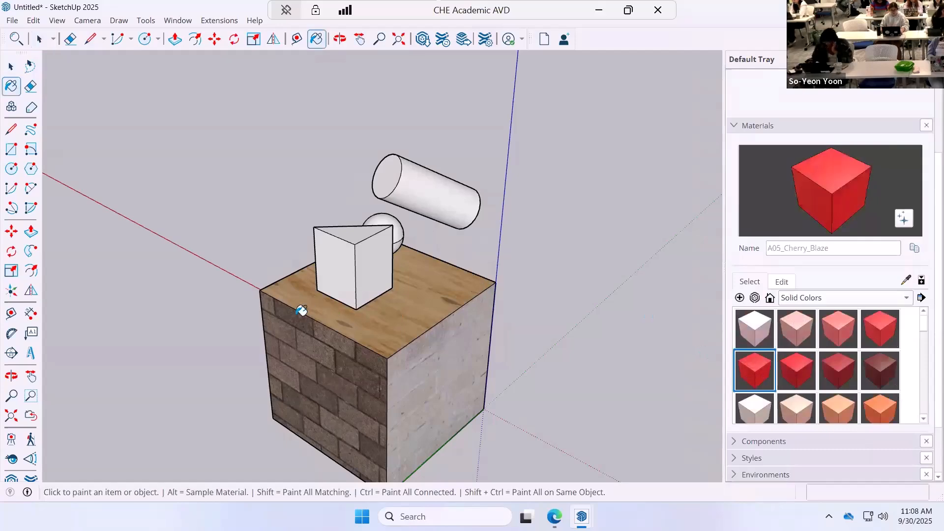
pyautogui.moveTo(301, 310)
pyautogui.mouseDown(button='middle')
pyautogui.moveTo(463, 358)
pyautogui.moveTo(471, 307)
pyautogui.moveTo(354, 240)
pyautogui.moveTo(336, 254)
pyautogui.moveTo(362, 276)
pyautogui.moveTo(450, 238)
pyautogui.moveTo(404, 286)
pyautogui.mouseUp(button='middle')
pyautogui.click(354, 240)
pyautogui.click(9, 70)
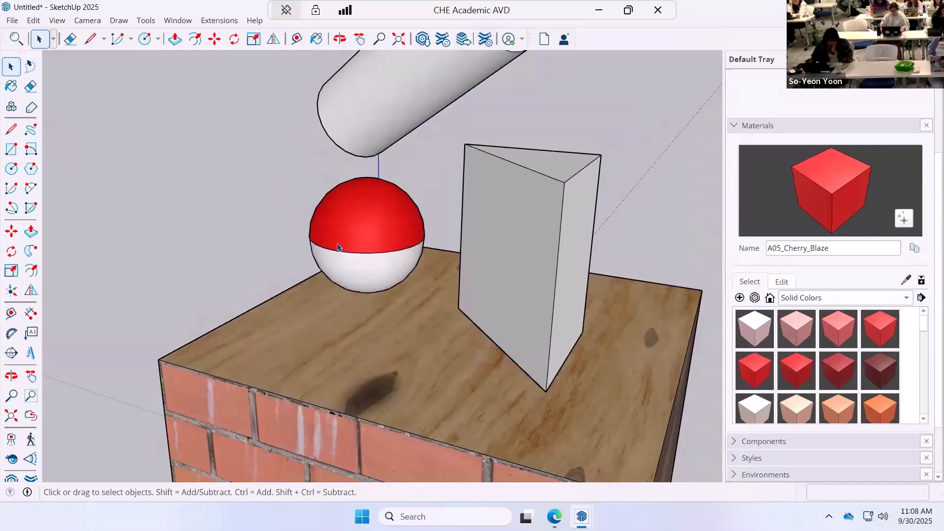
pyautogui.click(12, 86)
pyautogui.click(356, 265)
pyautogui.moveTo(523, 352)
pyautogui.mouseDown(button='middle')
pyautogui.moveTo(669, 370)
pyautogui.moveTo(232, 370)
pyautogui.moveTo(344, 257)
pyautogui.moveTo(596, 220)
pyautogui.mouseUp(button='middle')
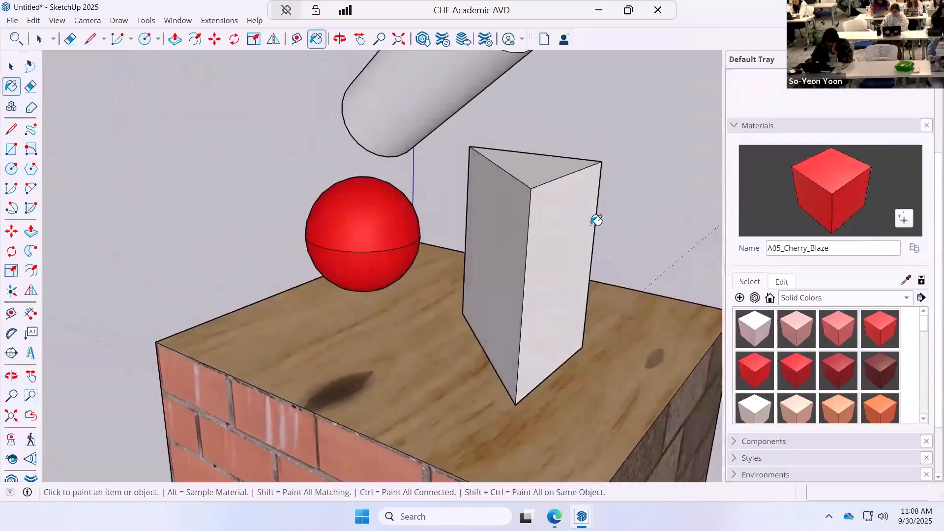
pyautogui.click(11, 66)
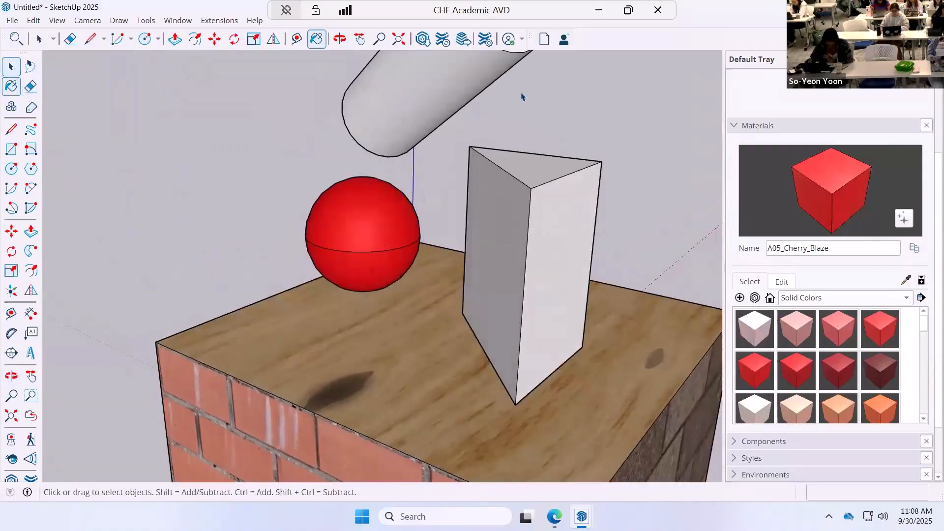
# Paint the tilted cylinder's curved surface and both end faces with the glass material Glass_Mirror_01, and clear the selection.
pyautogui.scroll(-3, 599, 172)
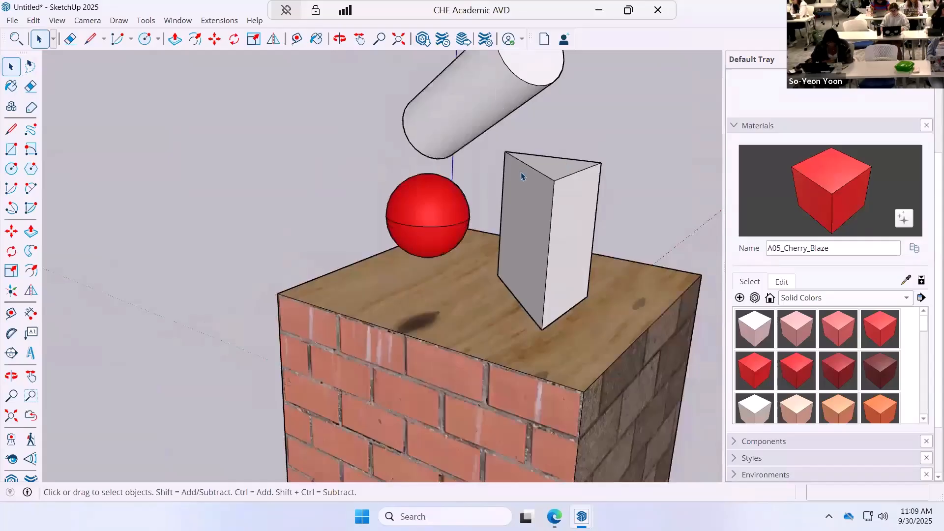
pyautogui.moveTo(544, 164); pyautogui.dragTo(491, 246, button='middle')
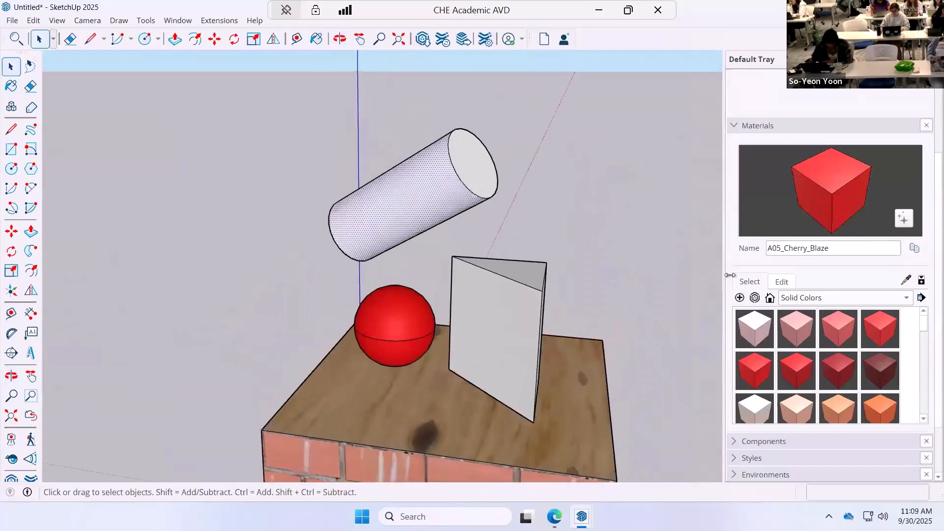
pyautogui.click(906, 298)
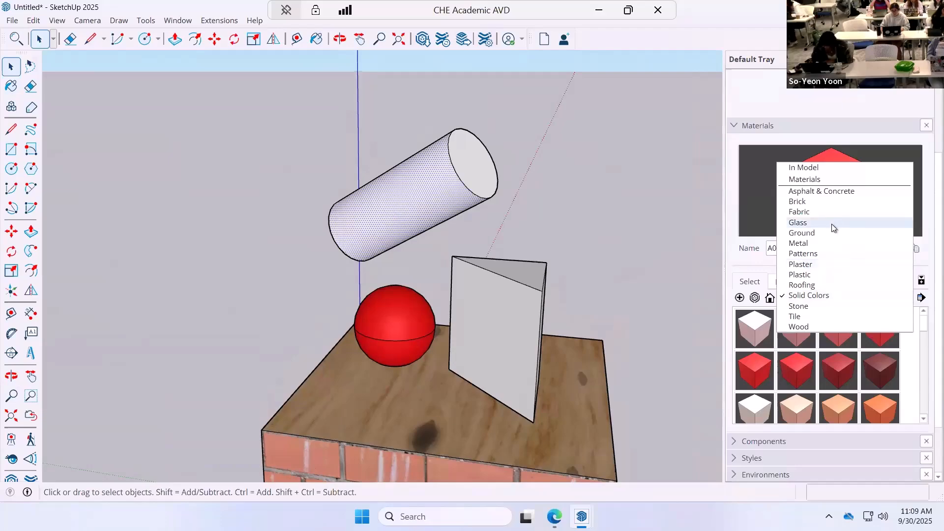
pyautogui.click(798, 222)
pyautogui.click(796, 329)
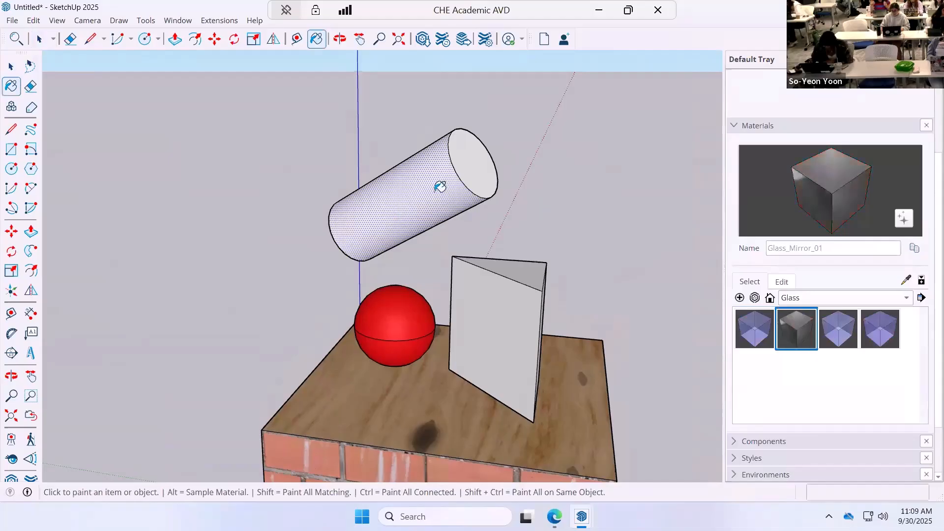
pyautogui.click(439, 188)
pyautogui.click(472, 168)
pyautogui.moveTo(311, 270); pyautogui.dragTo(540, 193, button='middle')
pyautogui.moveTo(540, 194); pyautogui.dragTo(296, 231)
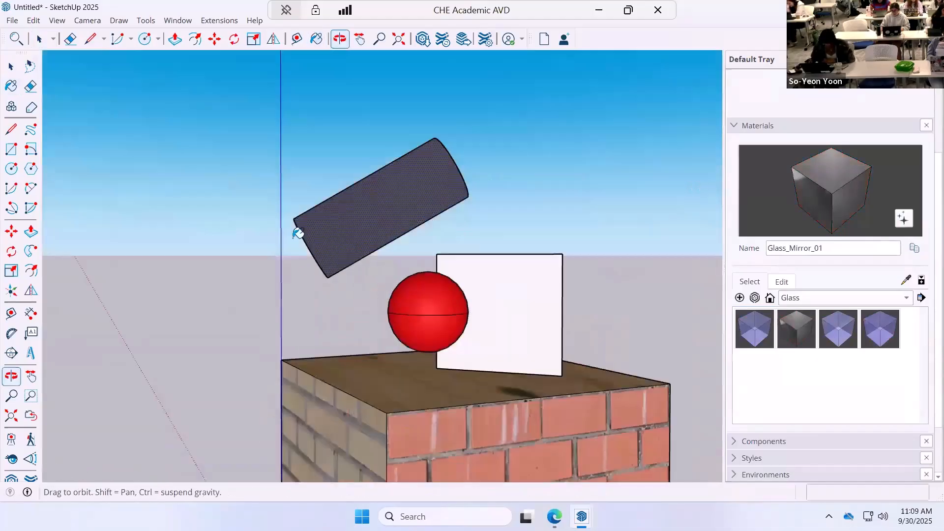
pyautogui.moveTo(297, 231); pyautogui.dragTo(295, 233, button='middle')
pyautogui.click(296, 232)
pyautogui.moveTo(287, 268)
pyautogui.mouseDown(button='middle')
pyautogui.moveTo(649, 364)
pyautogui.moveTo(381, 286)
pyautogui.moveTo(363, 347)
pyautogui.moveTo(135, 322)
pyautogui.moveTo(48, 300)
pyautogui.moveTo(386, 311)
pyautogui.moveTo(442, 333)
pyautogui.moveTo(331, 371)
pyautogui.moveTo(318, 308)
pyautogui.moveTo(325, 276)
pyautogui.moveTo(339, 261)
pyautogui.mouseUp(button='middle')
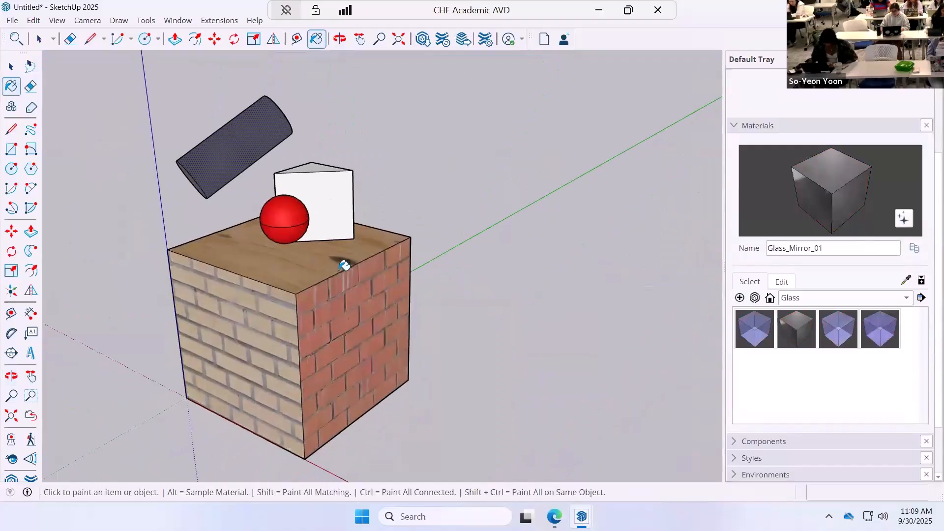
pyautogui.click(11, 66)
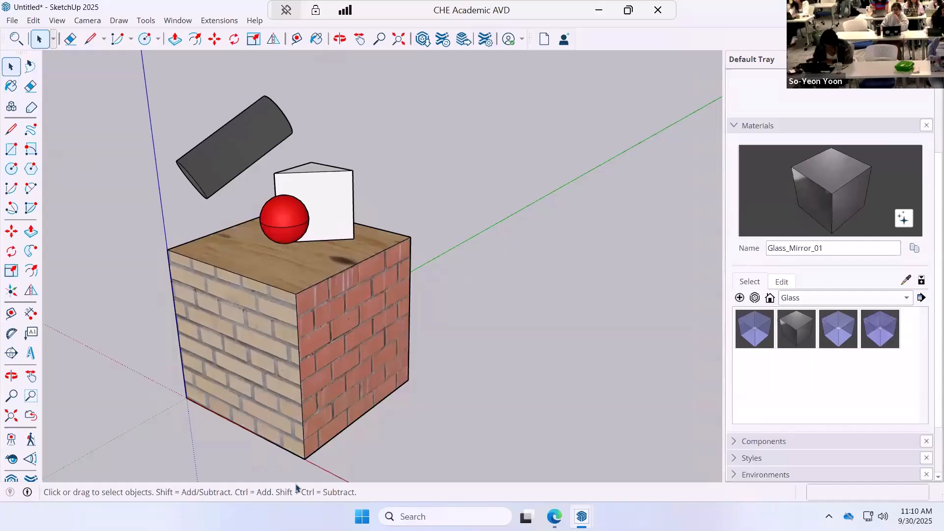
pyautogui.click(344, 333)
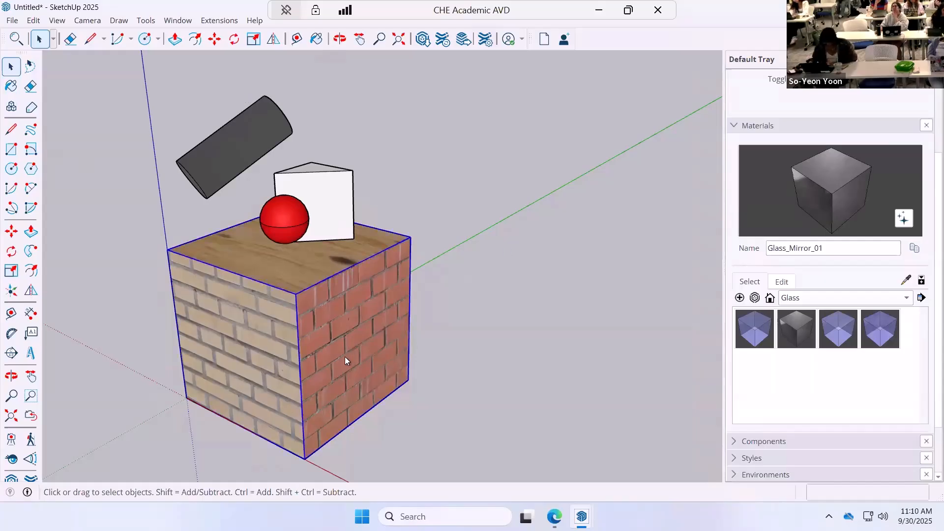
pyautogui.doubleClick(344, 356)
pyautogui.click(476, 222)
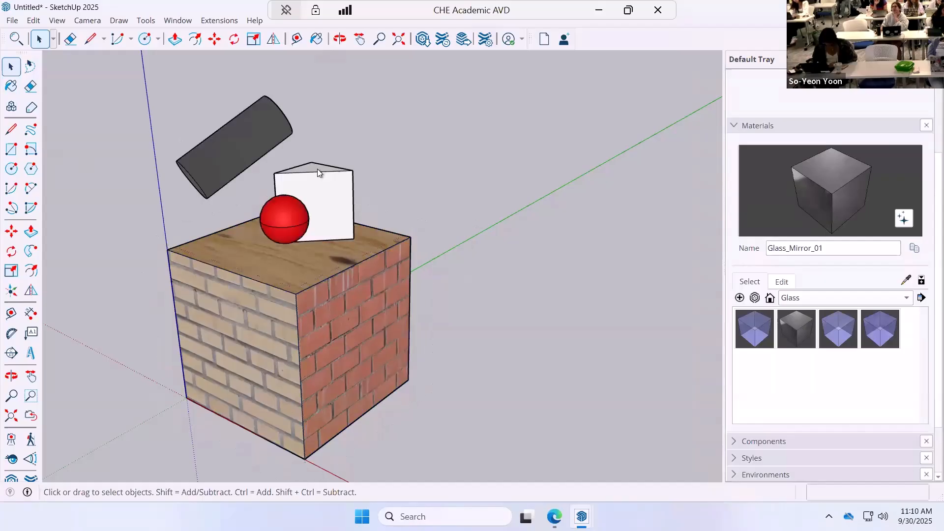
pyautogui.doubleClick(315, 196)
pyautogui.click(446, 190)
# Paint the white prism's large front side face with the solid color C02_Golden_Beige.
pyautogui.click(347, 214)
pyautogui.scroll(2, 346, 213)
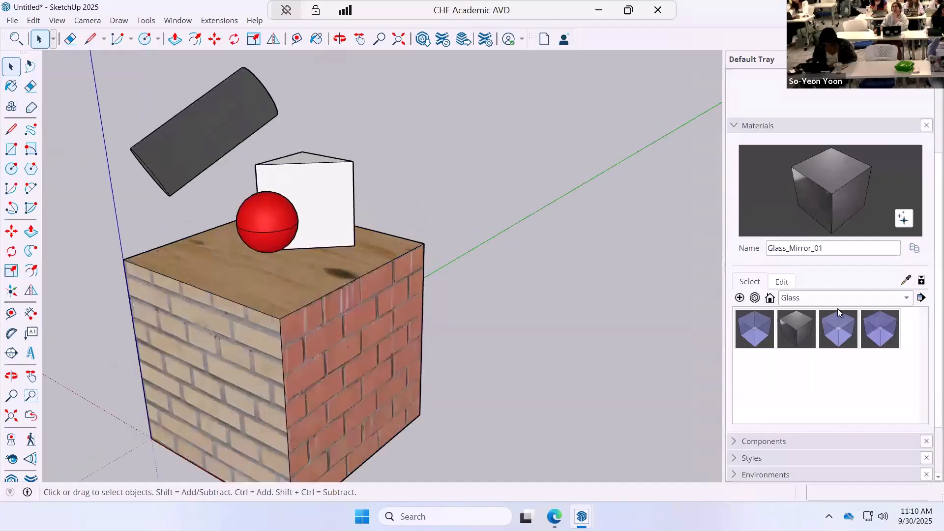
pyautogui.click(908, 300)
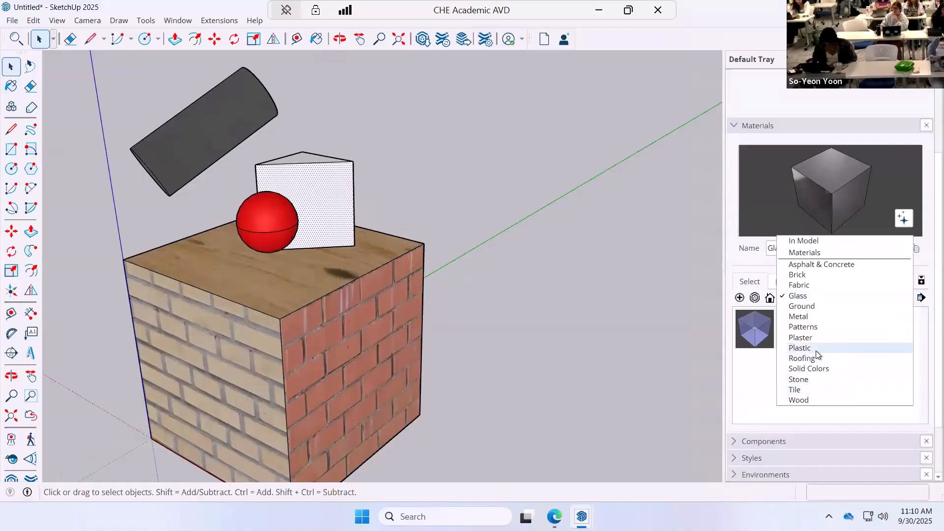
pyautogui.click(819, 369)
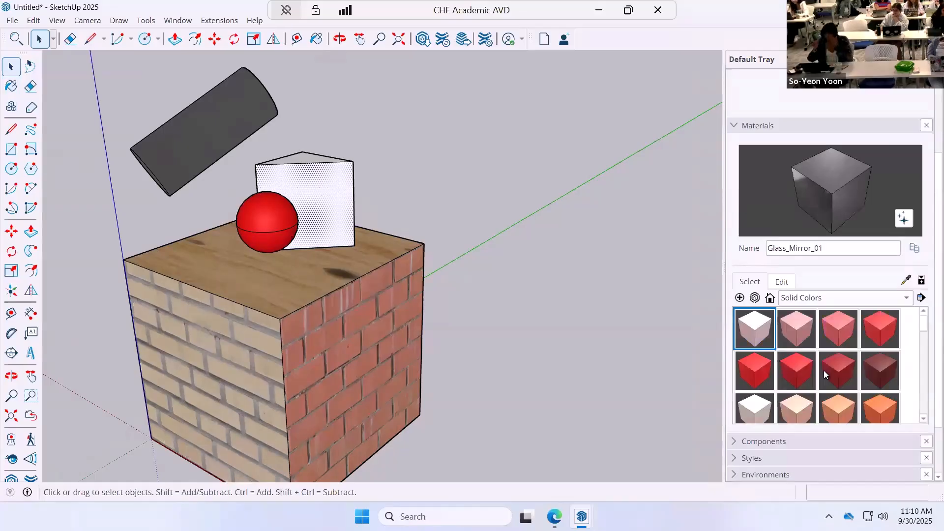
pyautogui.click(796, 411)
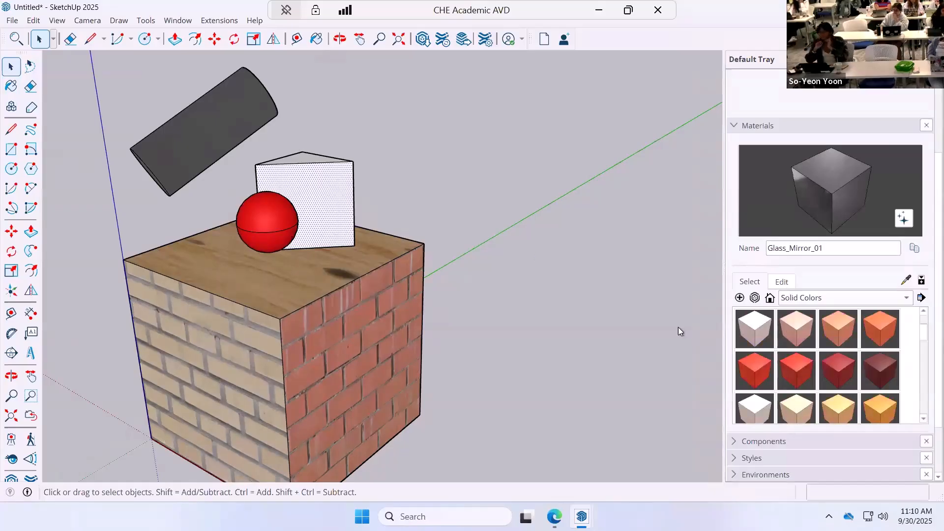
pyautogui.click(333, 182)
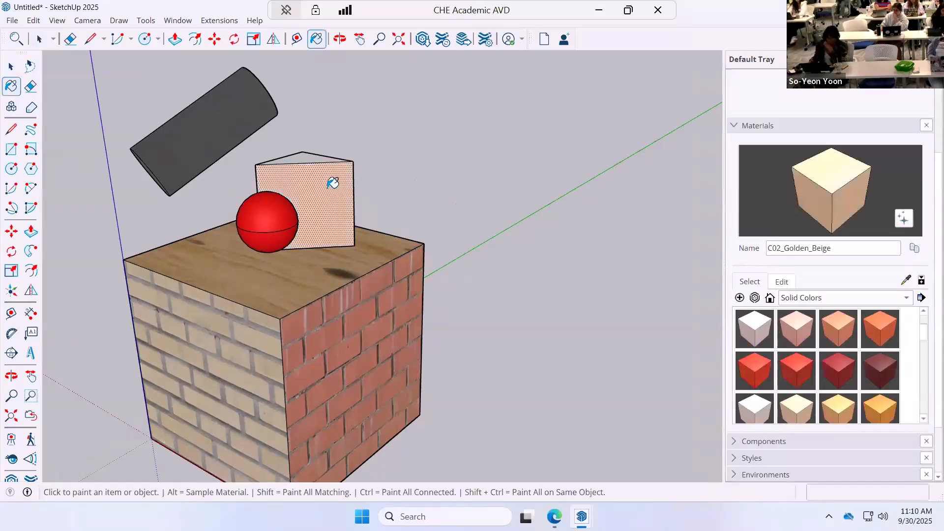
pyautogui.click(790, 283)
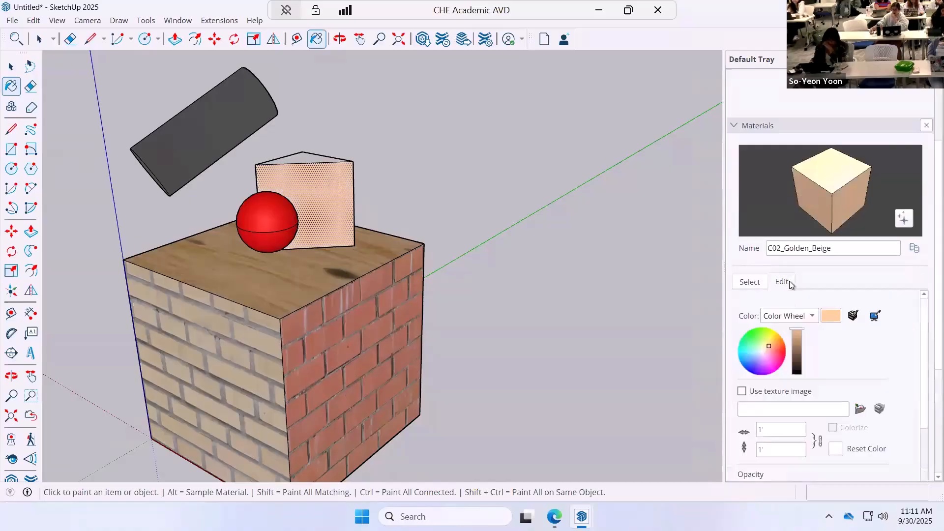
pyautogui.click(860, 409)
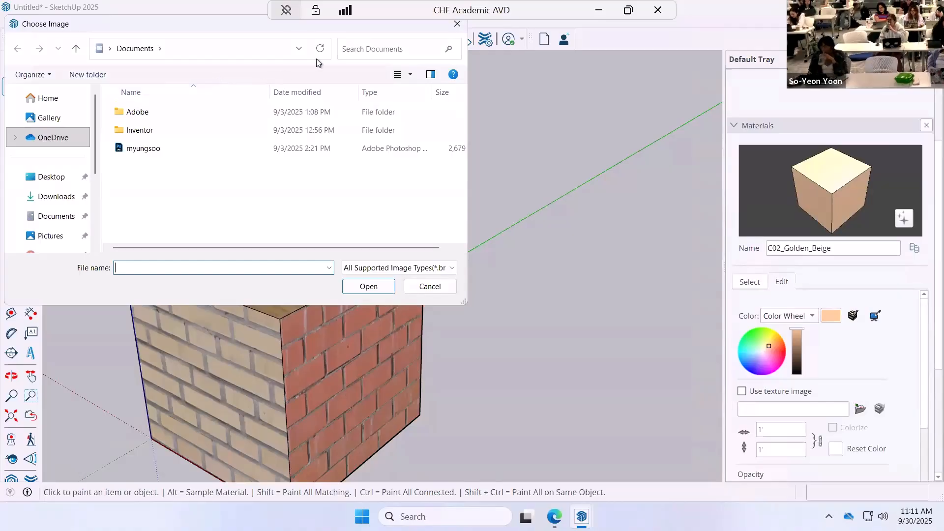
pyautogui.click(299, 48)
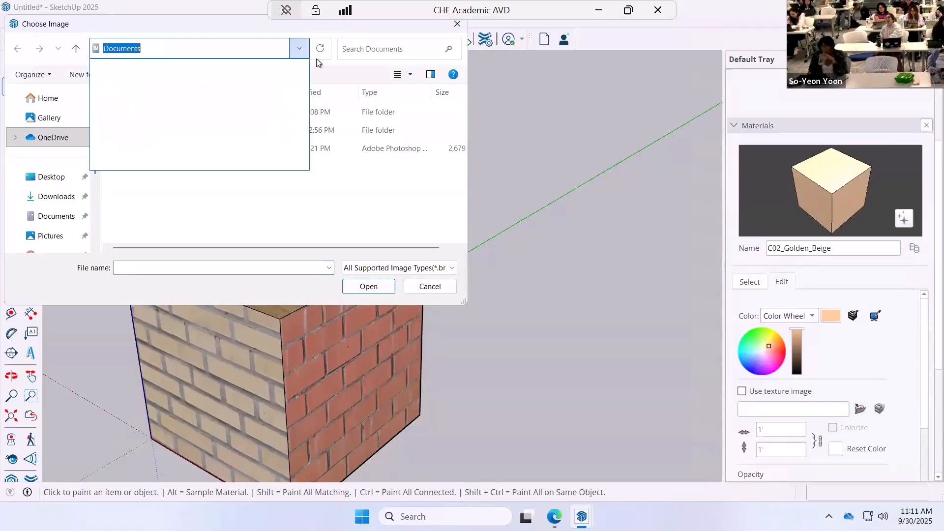
pyautogui.click(141, 185)
pyautogui.click(16, 138)
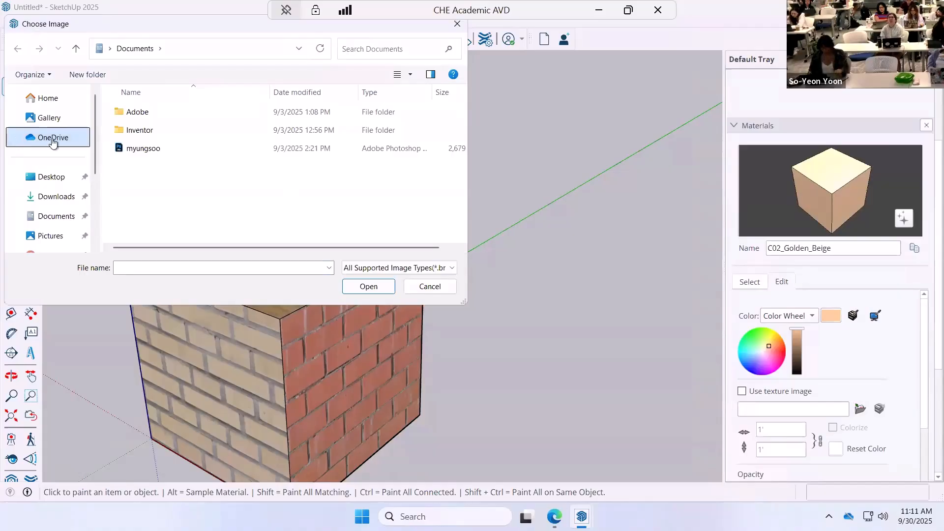
pyautogui.click(53, 120)
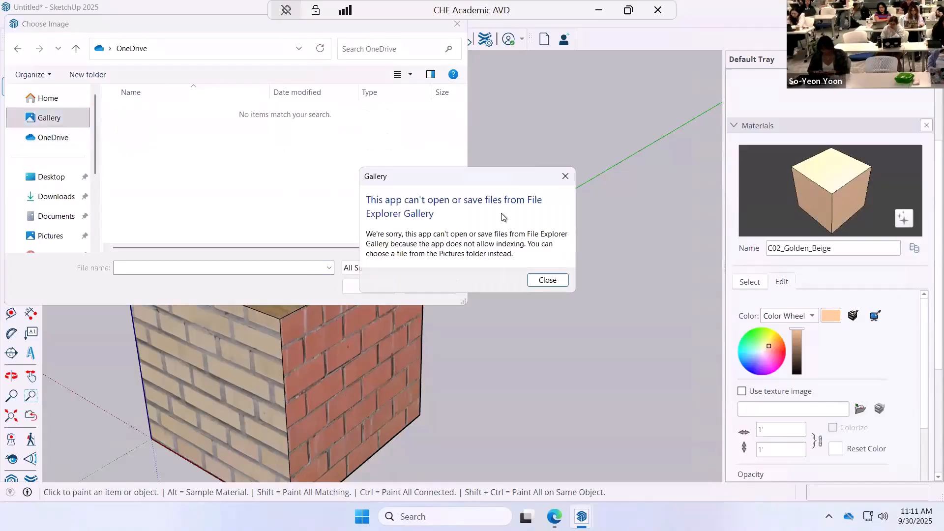
pyautogui.click(565, 176)
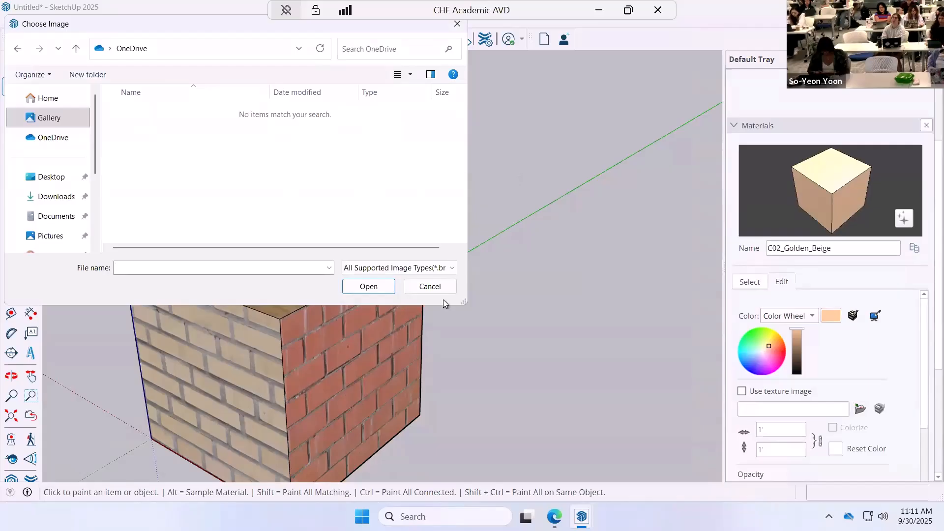
pyautogui.click(430, 286)
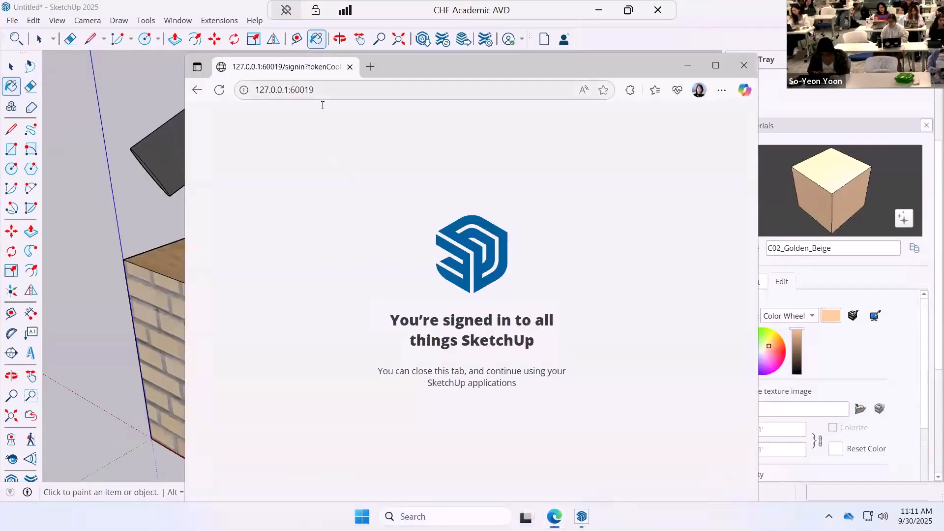
# Switch to the Edge browser, search the web for picasso and open a colorful abstract painting from the image results.
pyautogui.click(326, 89)
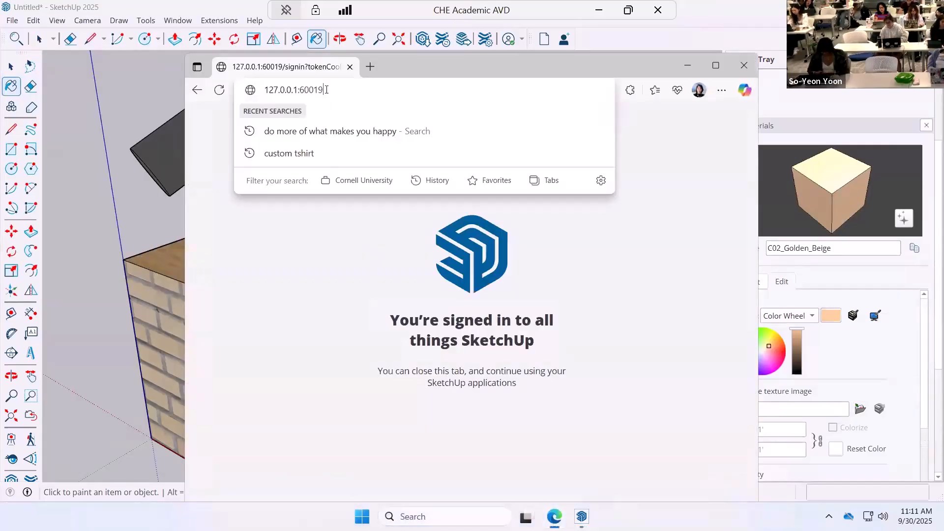
pyautogui.hotkey('ctrl', 'a')
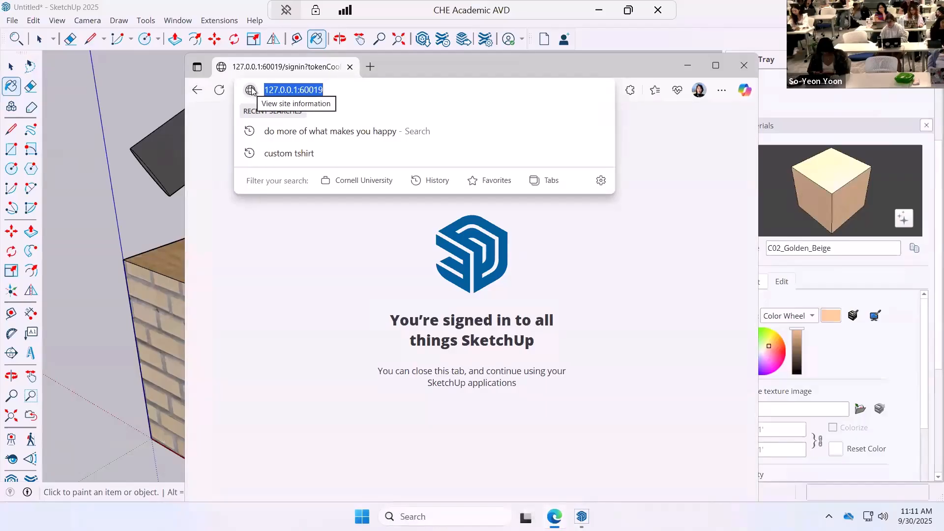
pyautogui.write('picasso')
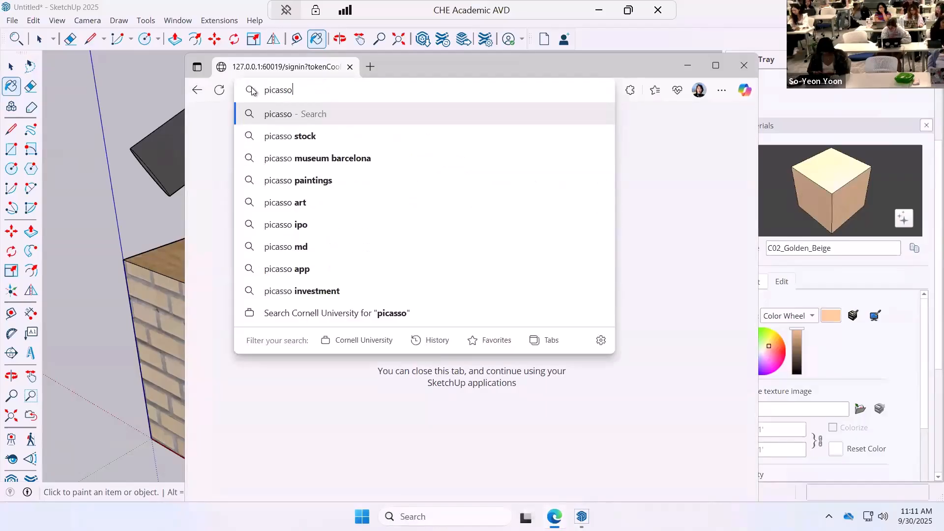
pyautogui.press('Return')
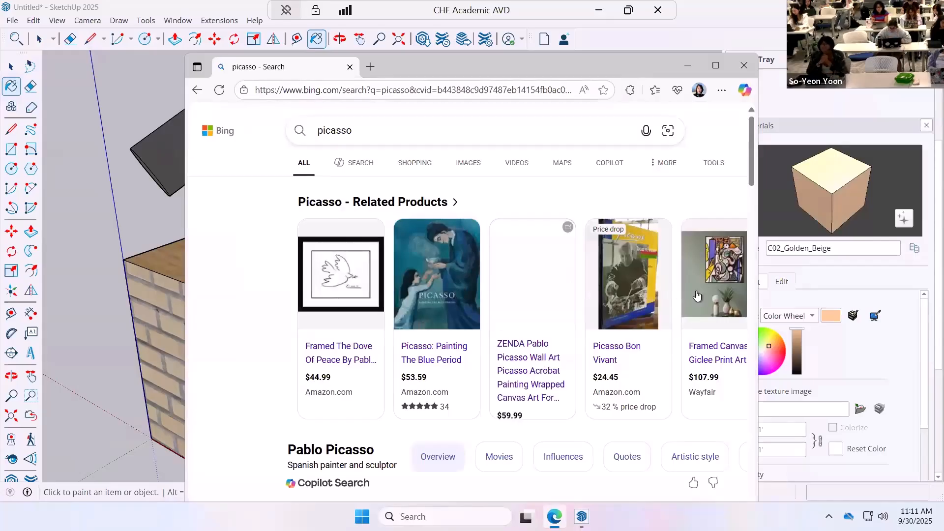
pyautogui.scroll(-5, 552, 273)
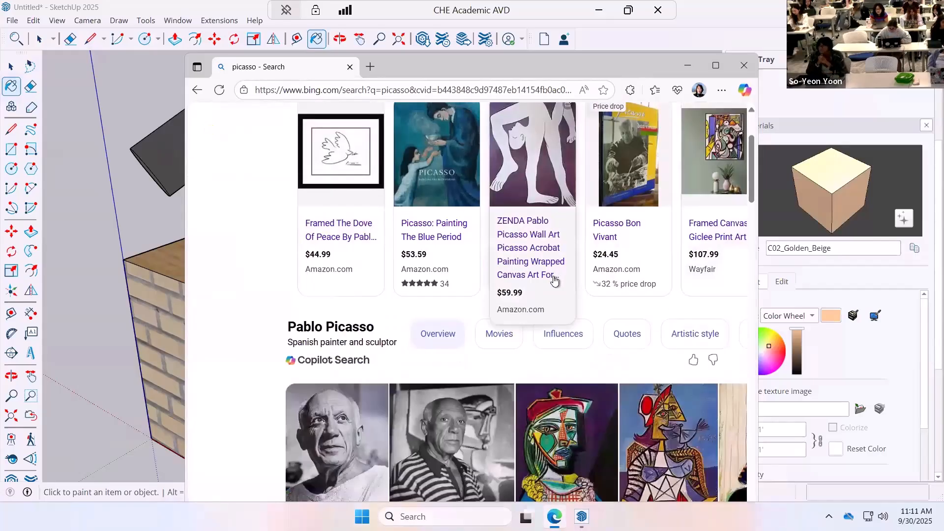
pyautogui.click(476, 467)
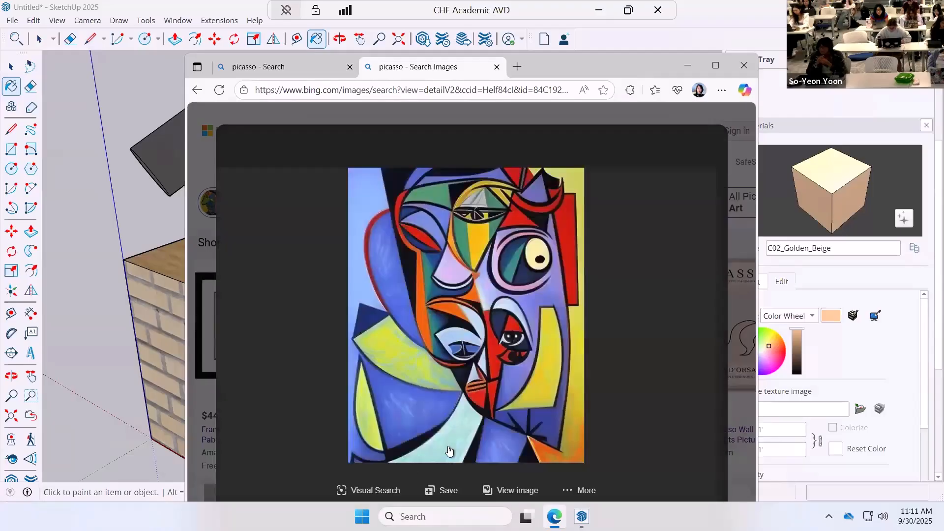
# Copy the opened abstract Picasso painting to the clipboard as an image.
pyautogui.rightClick(429, 396)
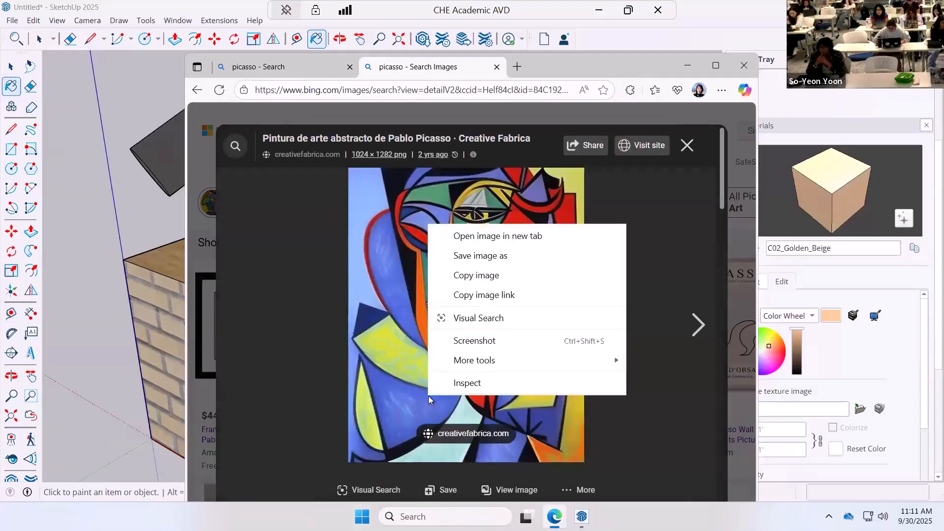
pyautogui.click(496, 277)
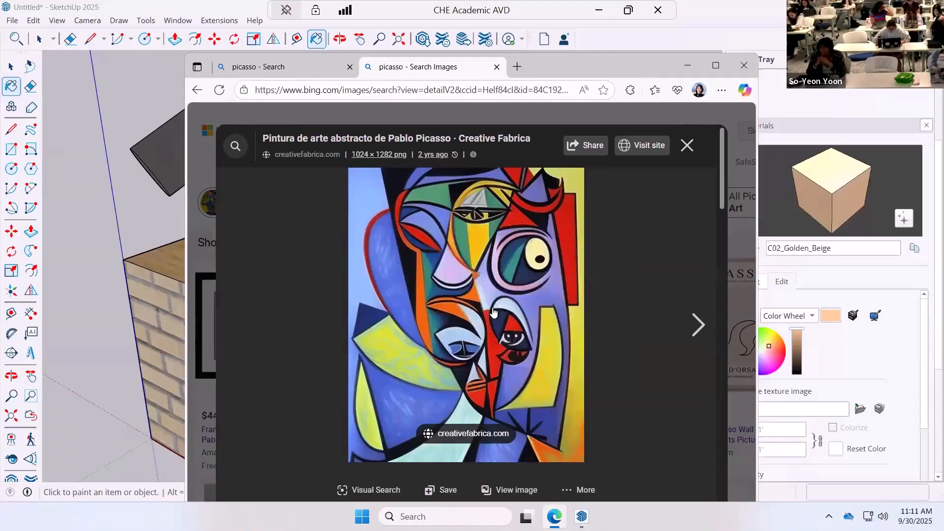
pyautogui.rightClick(442, 297)
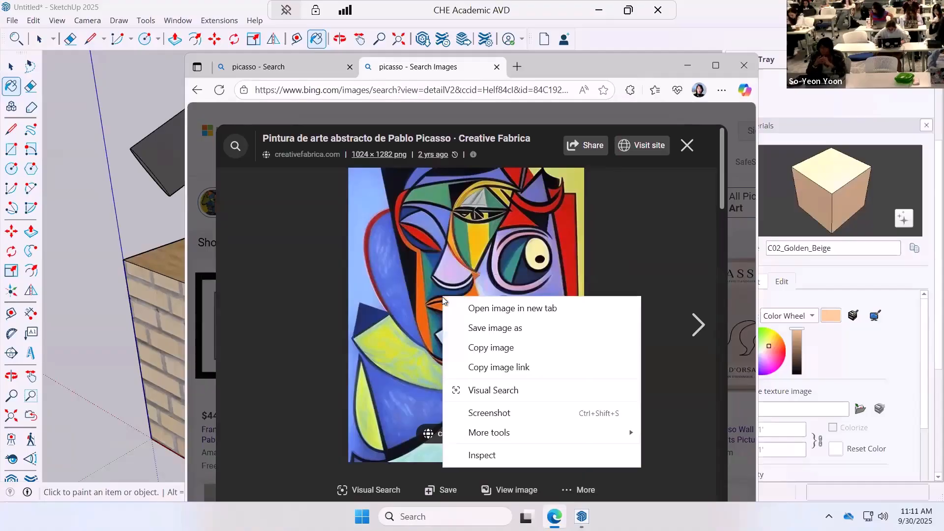
pyautogui.click(488, 349)
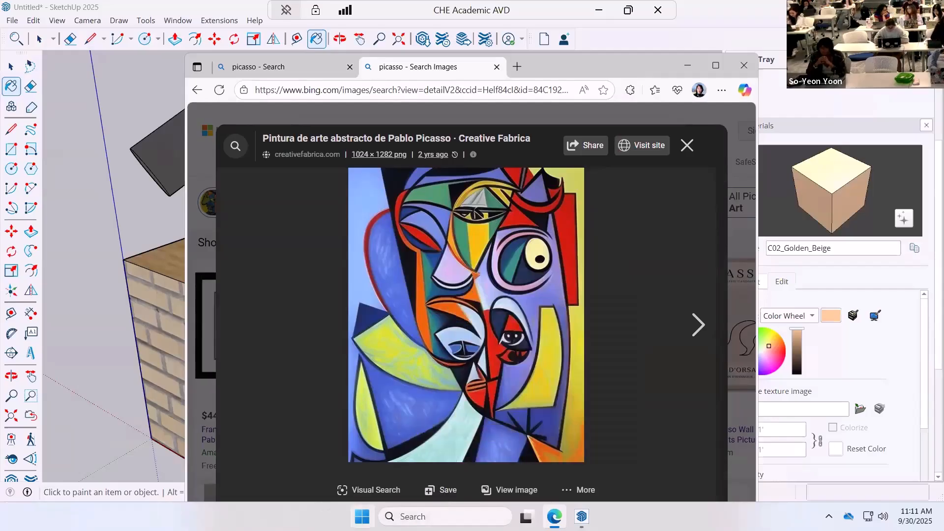
pyautogui.click(361, 516)
pyautogui.write('word')
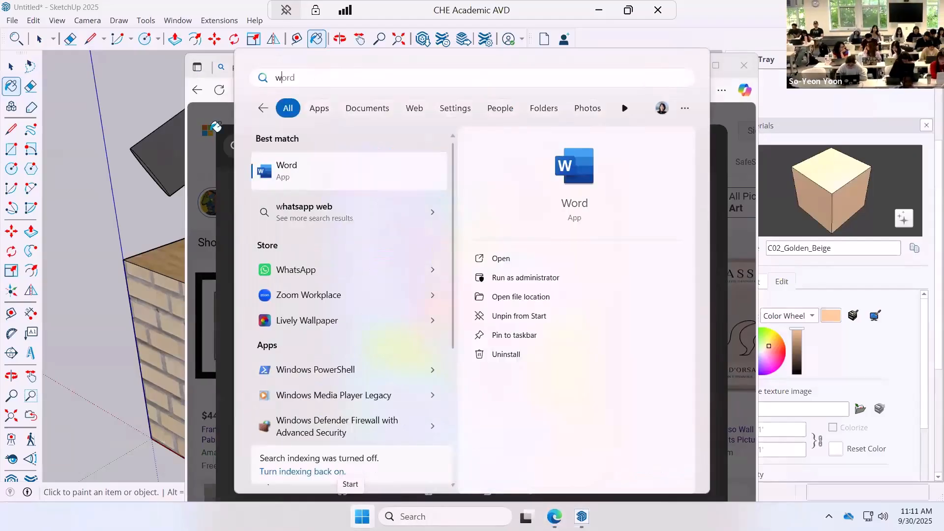
pyautogui.press('Escape')
# Browse the picasso image results and open the Amazon product page of the Wieco Art Three Musicians canvas print.
pyautogui.scroll(-2, 498, 367)
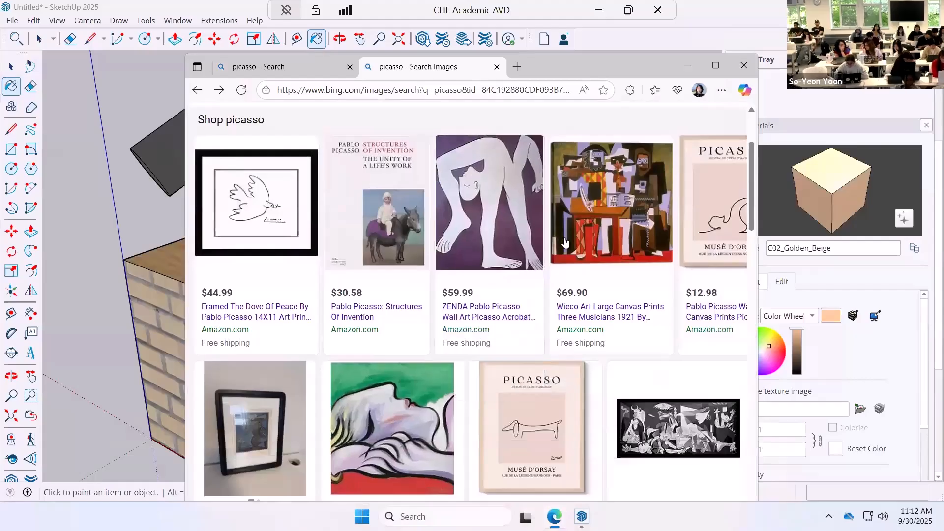
pyautogui.scroll(2, 547, 269)
pyautogui.scroll(-4, 546, 273)
pyautogui.scroll(3, 547, 269)
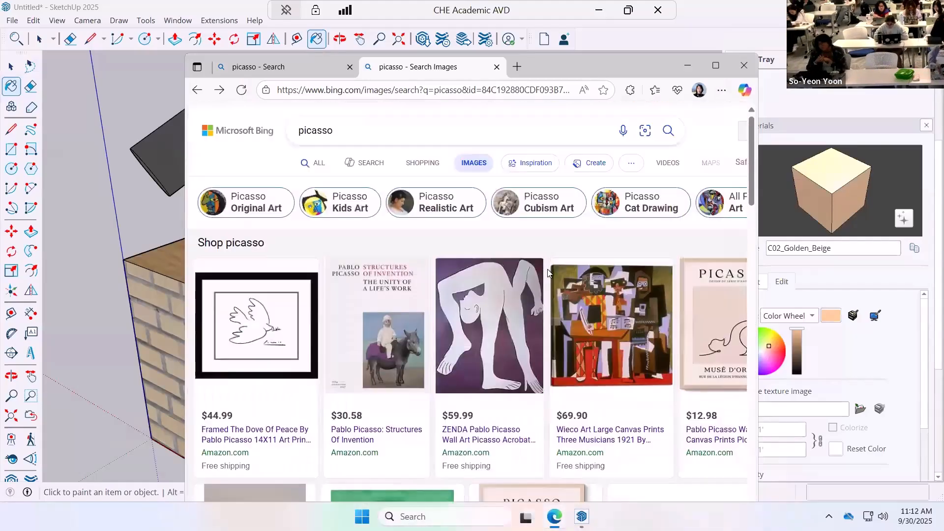
pyautogui.click(481, 368)
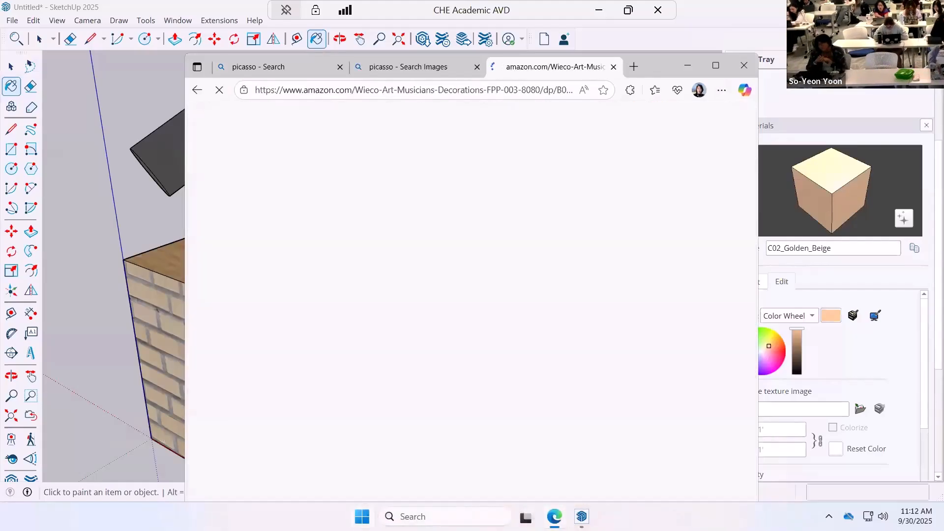
pyautogui.click(406, 73)
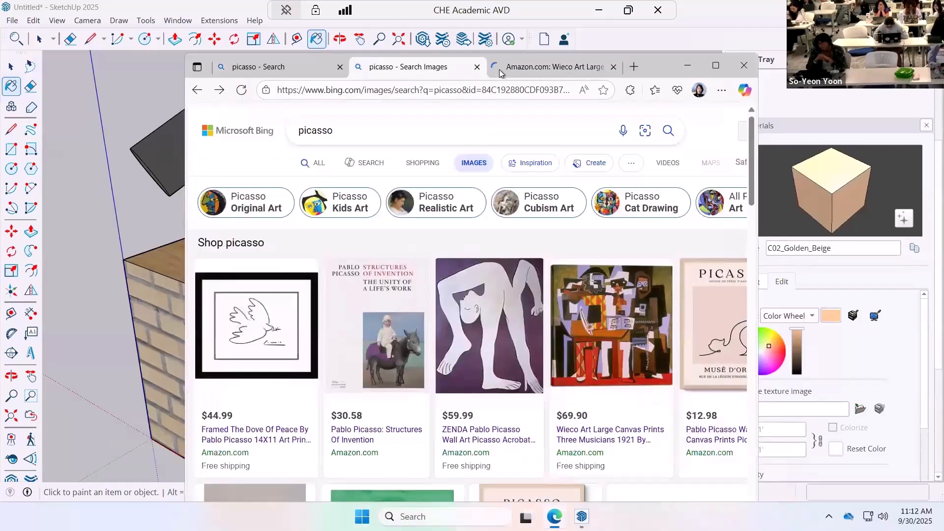
pyautogui.click(504, 68)
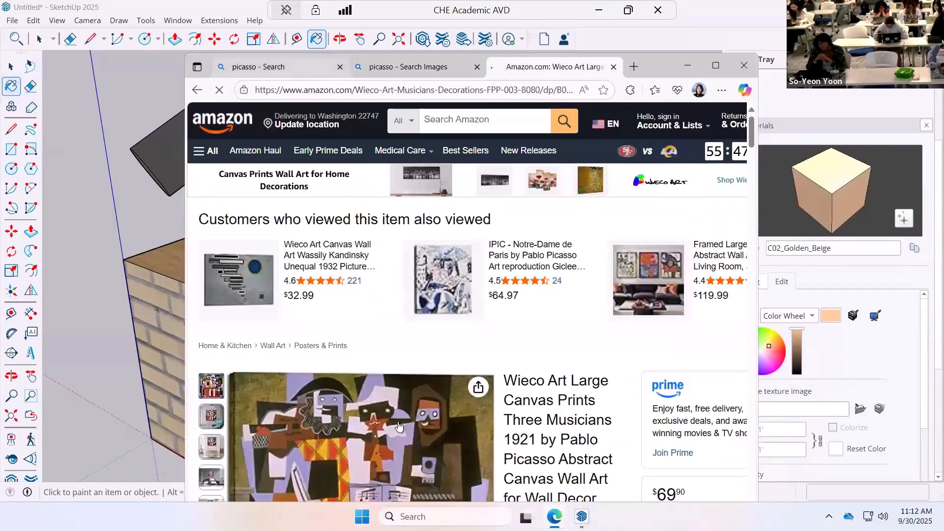
pyautogui.scroll(-3, 404, 432)
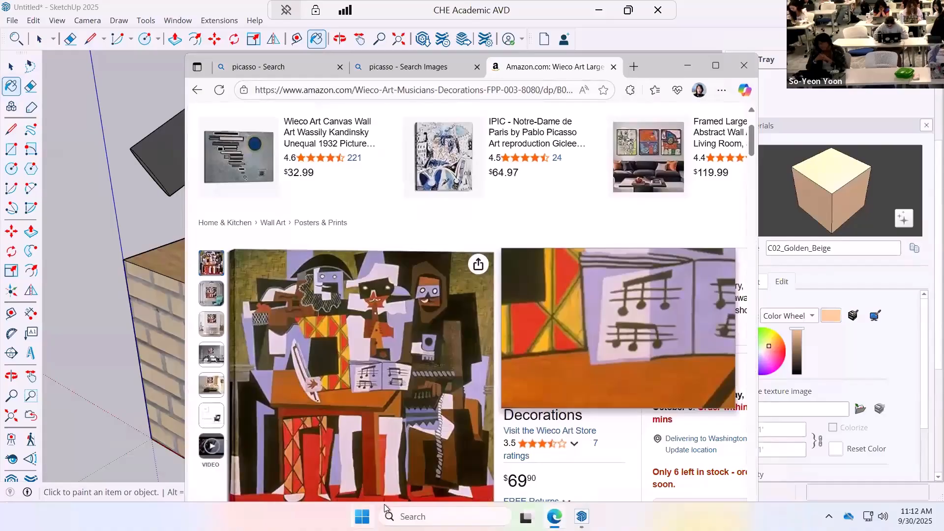
pyautogui.press('super')
pyautogui.write('snip')
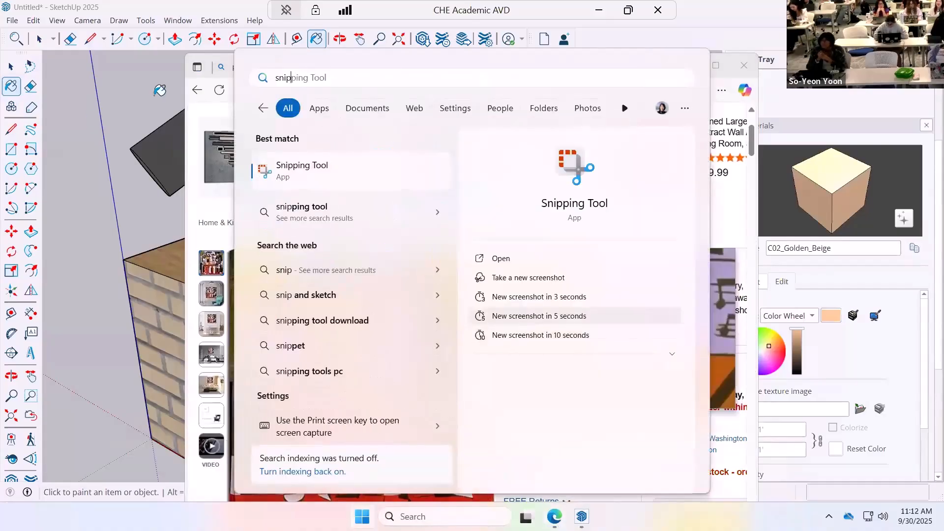
pyautogui.click(282, 168)
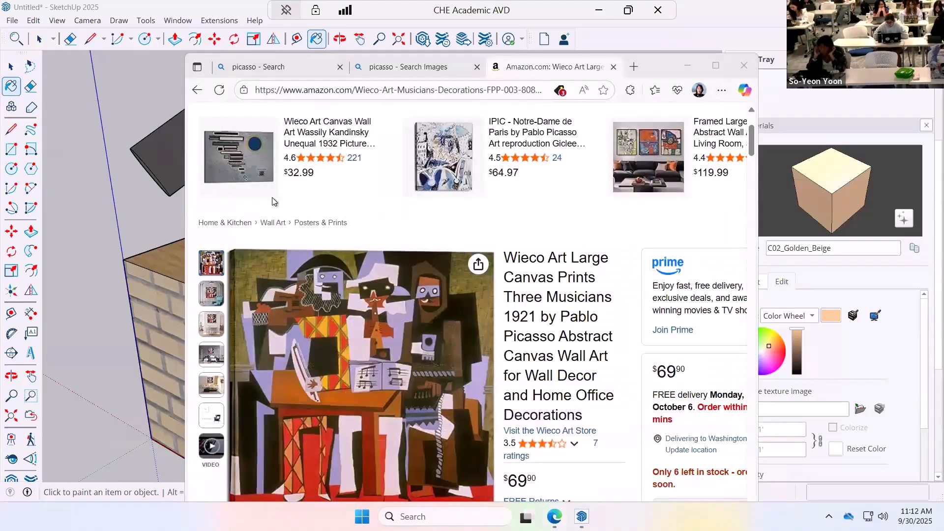
pyautogui.click(327, 129)
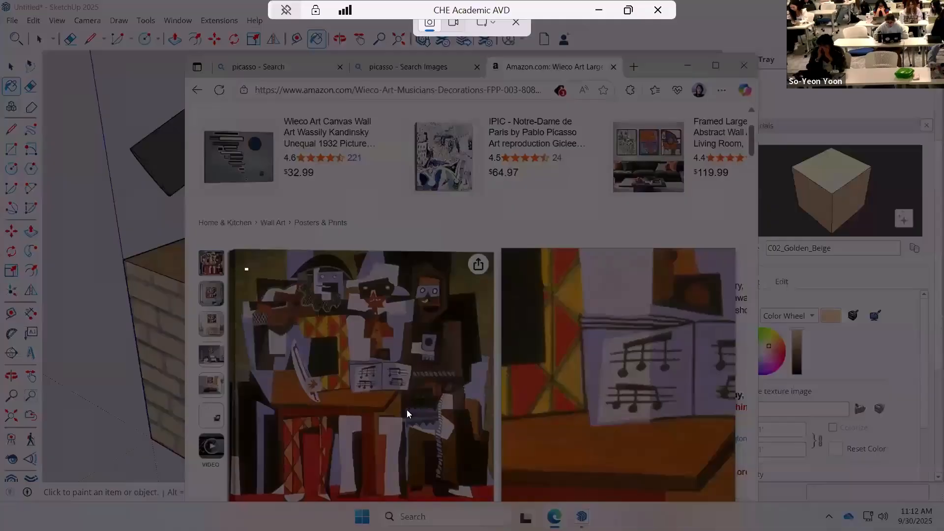
pyautogui.moveTo(245, 269); pyautogui.dragTo(459, 466)
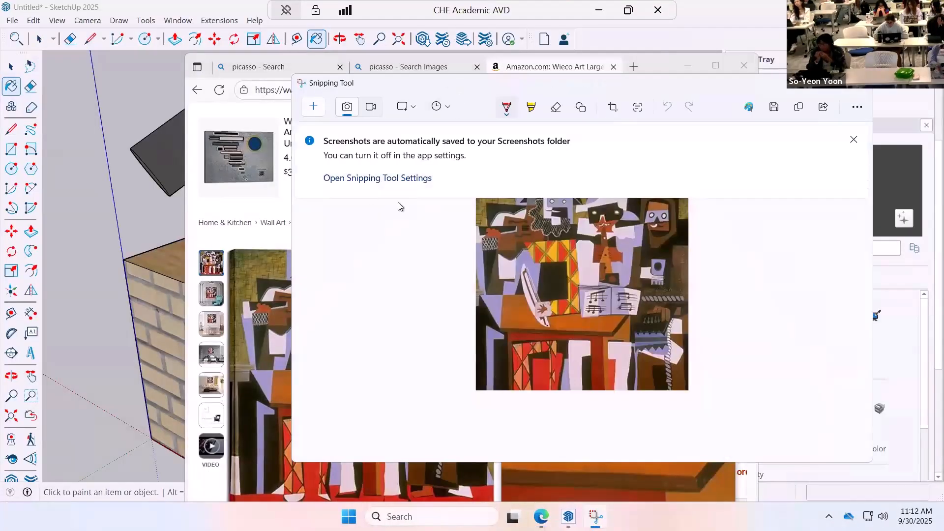
pyautogui.click(775, 109)
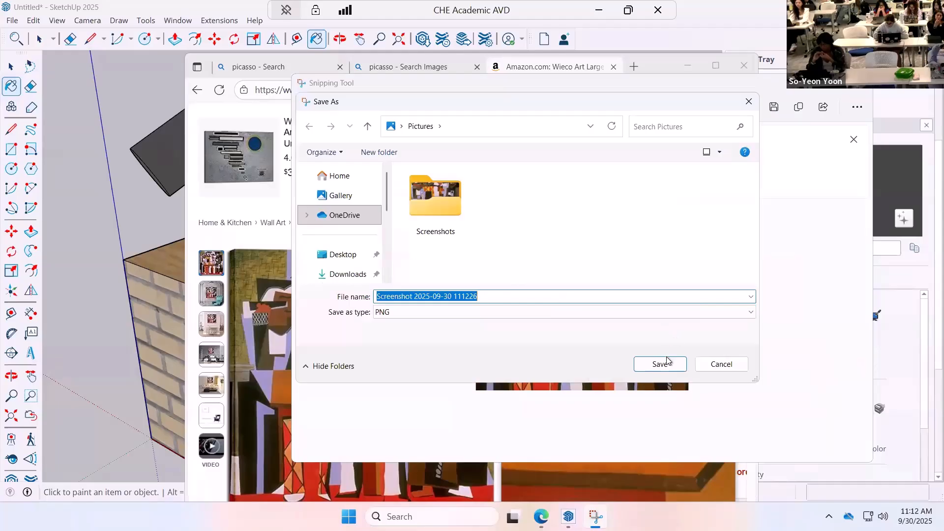
pyautogui.click(668, 367)
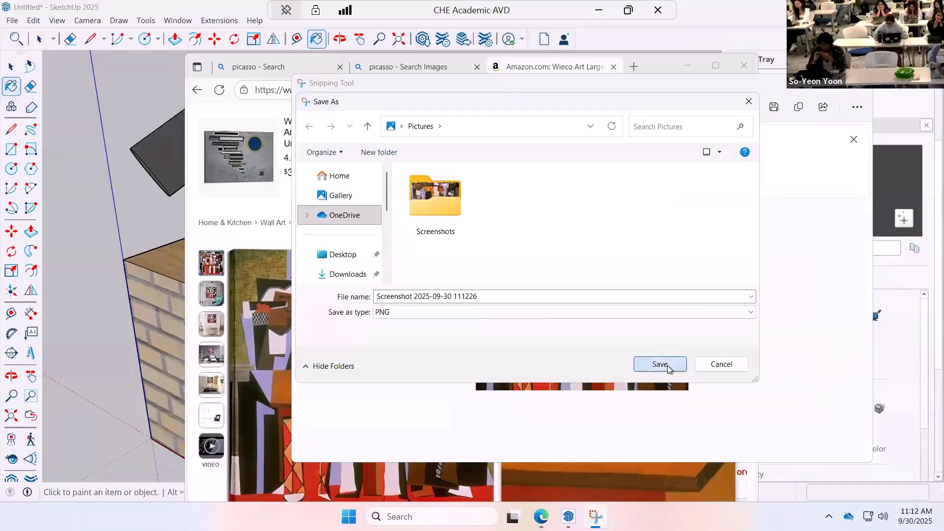
# Return to SketchUp and load Screenshot 2025-09-30 111226.png from the Pictures folder as the texture image of the C02_Golden_Beige material.
pyautogui.click(653, 48)
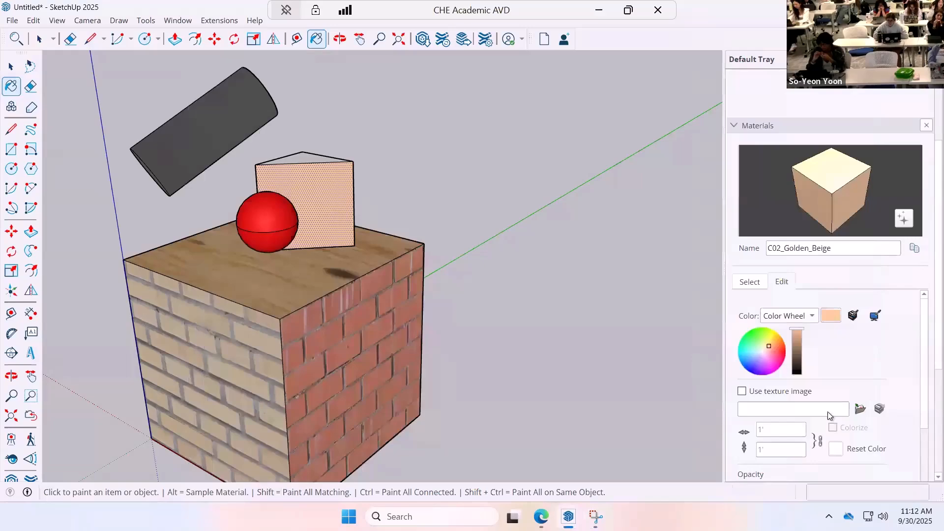
pyautogui.click(860, 408)
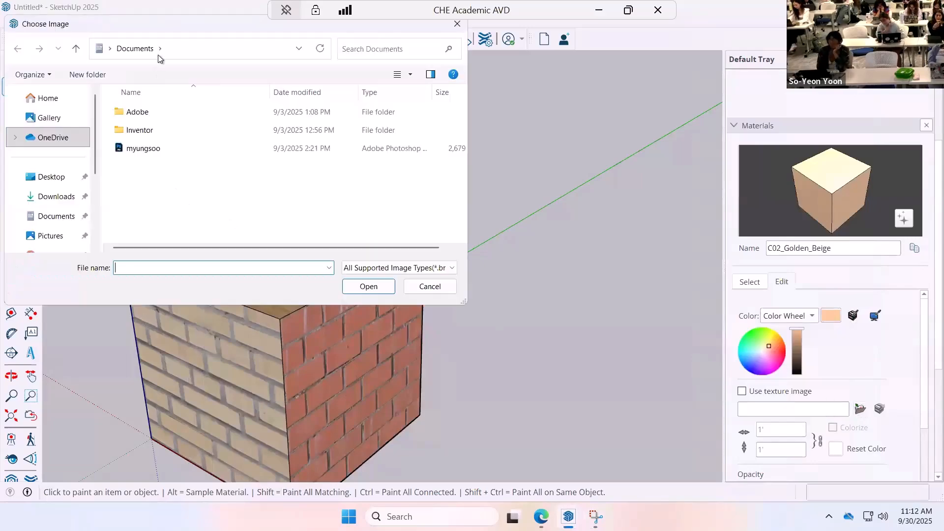
pyautogui.click(55, 241)
pyautogui.doubleClick(211, 141)
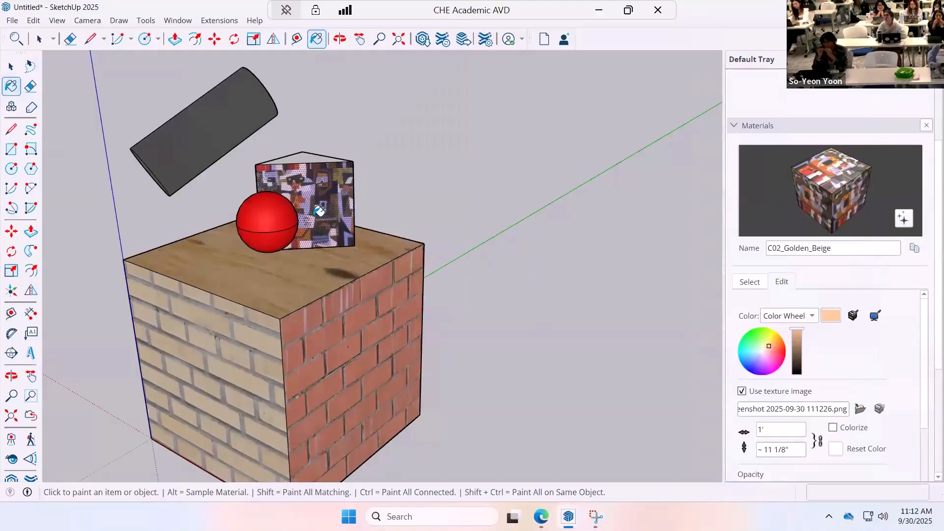
pyautogui.scroll(5, 319, 211)
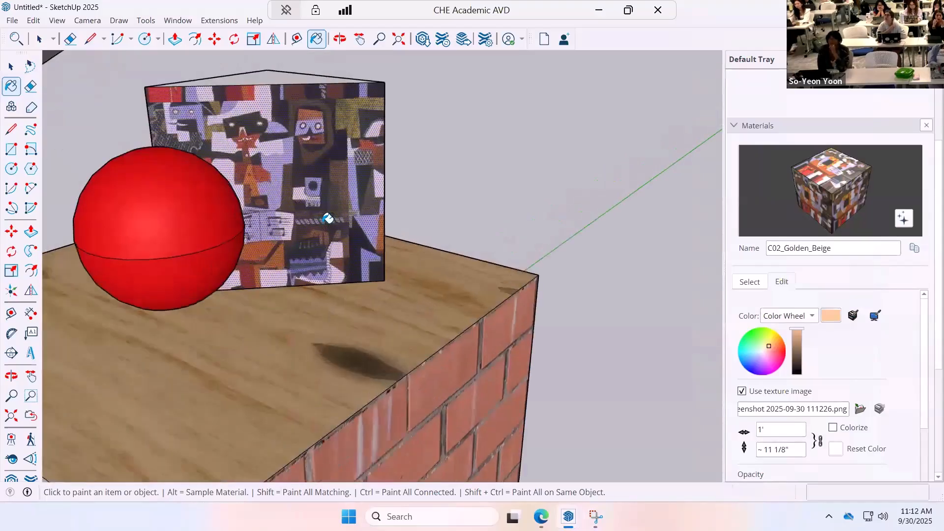
pyautogui.scroll(-1, 327, 218)
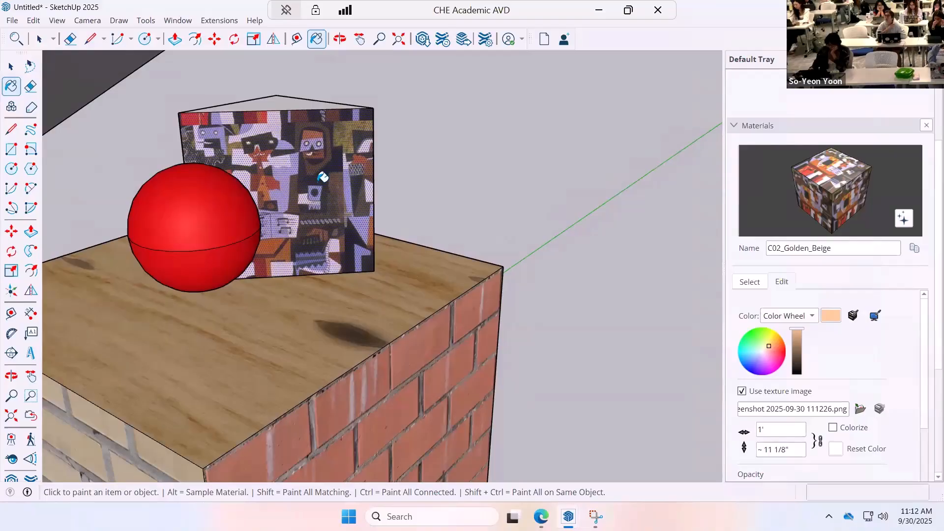
# Move the red sphere about 4" sideways on the cube's top so it clears the prism's painted front face.
pyautogui.click(11, 65)
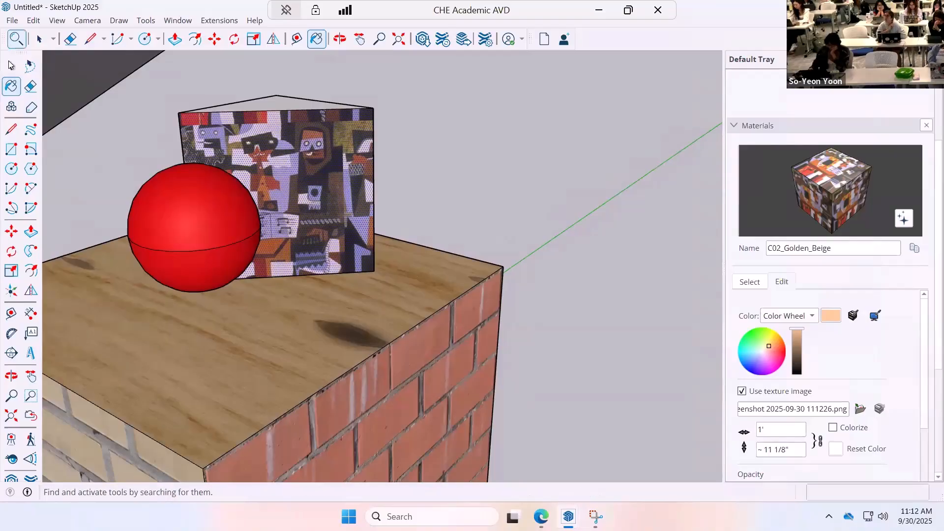
pyautogui.click(195, 212)
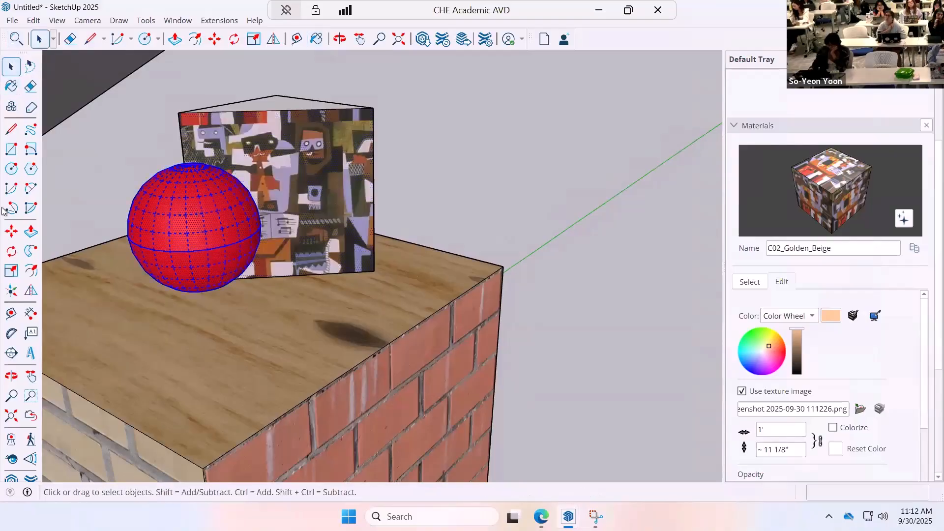
pyautogui.click(11, 231)
pyautogui.click(128, 235)
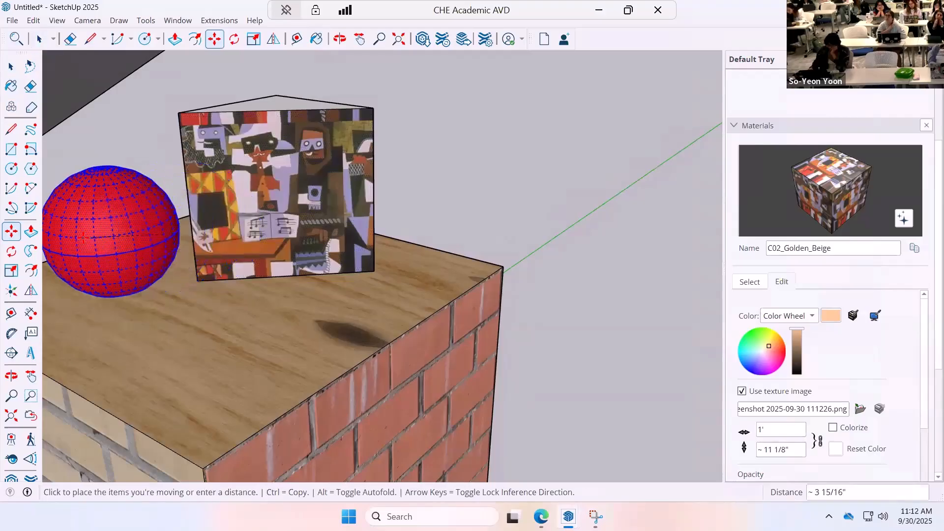
pyautogui.click(44, 245)
pyautogui.press('space')
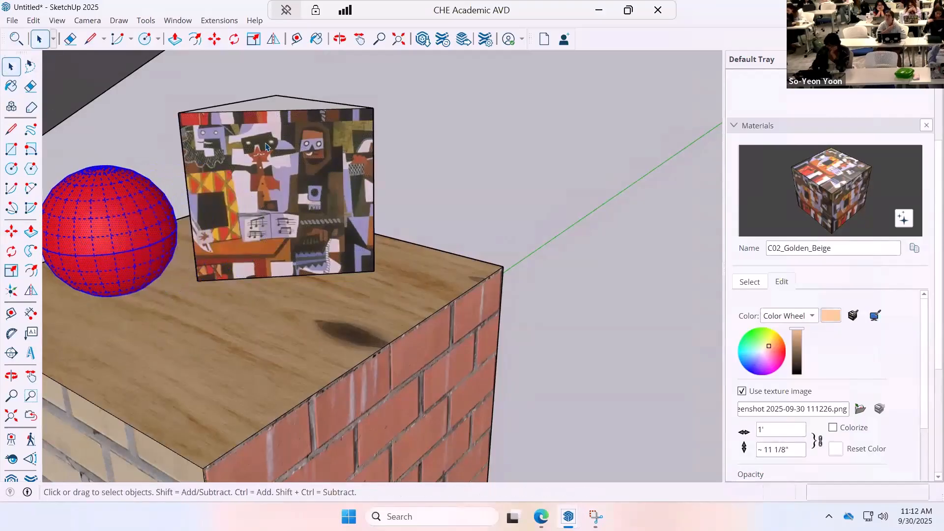
# Reposition the painting texture on the prism's front face, aligning its lower-left pin to the face corner and scaling its width to the lower-right corner.
pyautogui.click(265, 146)
pyautogui.rightClick(290, 167)
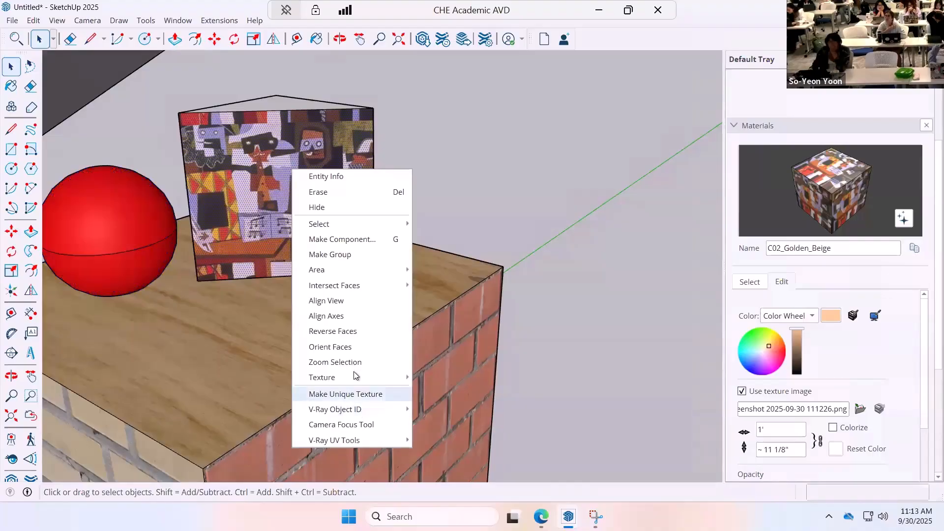
pyautogui.moveTo(355, 372)
pyautogui.click(440, 382)
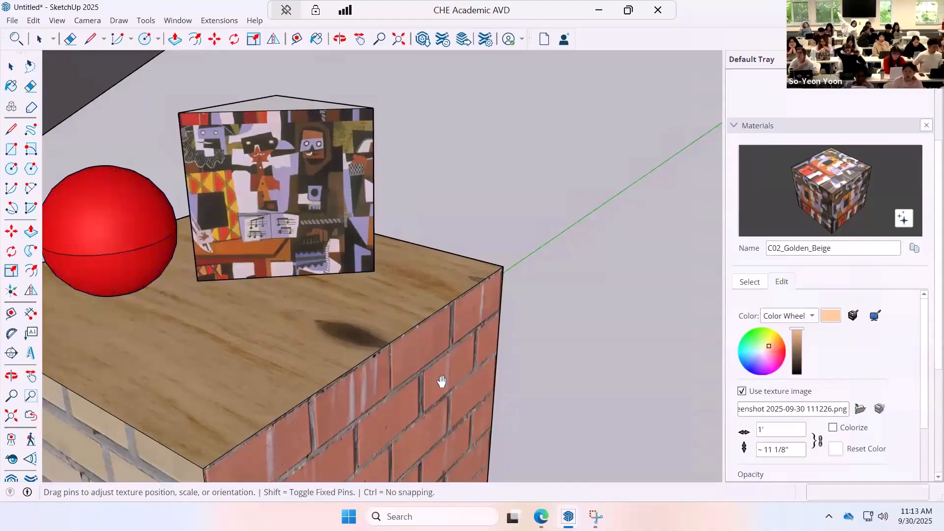
pyautogui.scroll(-3, 292, 244)
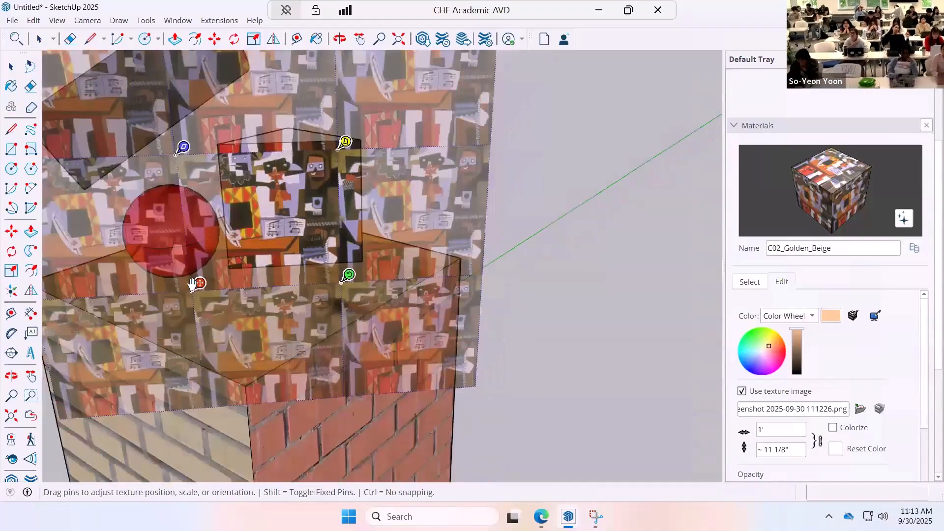
pyautogui.moveTo(192, 285); pyautogui.dragTo(237, 260)
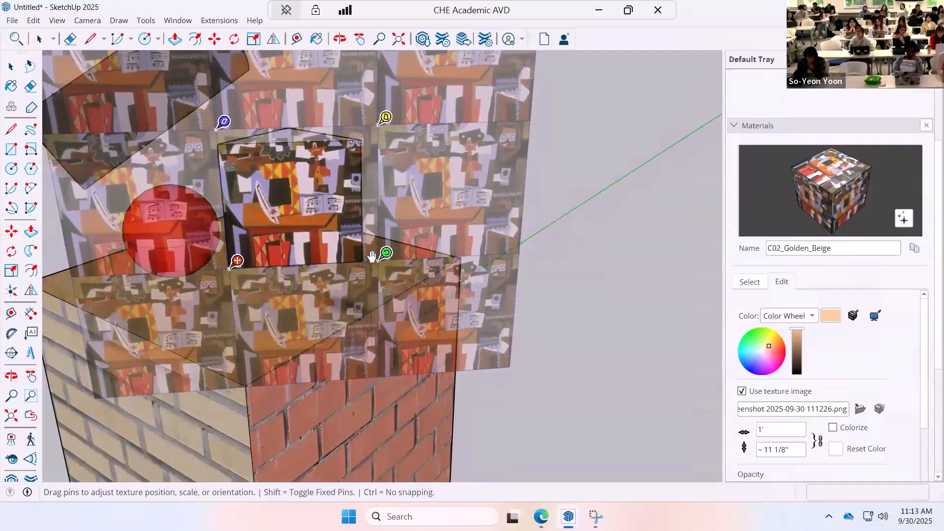
pyautogui.moveTo(379, 255)
pyautogui.mouseDown()
pyautogui.moveTo(610, 253)
pyautogui.moveTo(359, 250)
pyautogui.moveTo(538, 237)
pyautogui.moveTo(373, 251)
pyautogui.moveTo(385, 253)
pyautogui.moveTo(383, 223)
pyautogui.moveTo(393, 288)
pyautogui.moveTo(432, 268)
pyautogui.moveTo(438, 232)
pyautogui.moveTo(429, 203)
pyautogui.moveTo(408, 246)
pyautogui.moveTo(369, 253)
pyautogui.mouseUp()
pyautogui.click(576, 252)
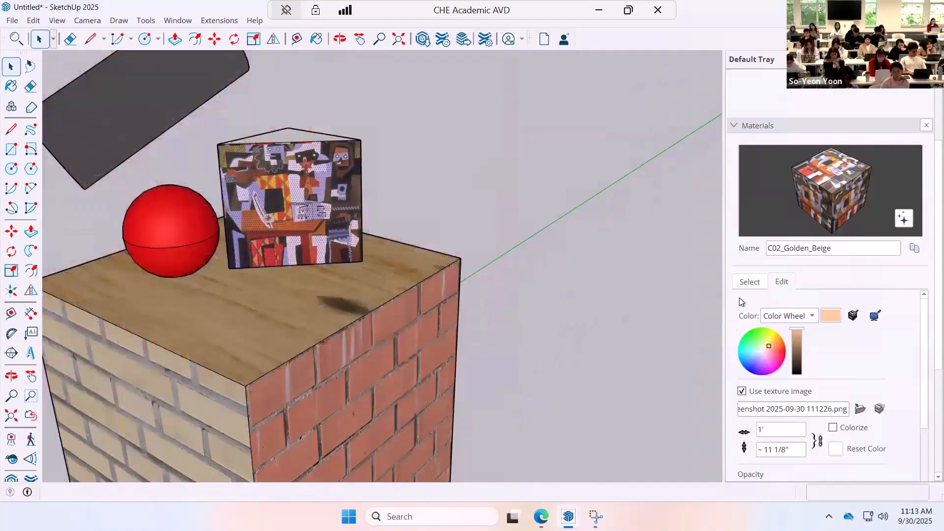
# Set the texture width of the prism's painting material to 3'.
pyautogui.click(758, 433)
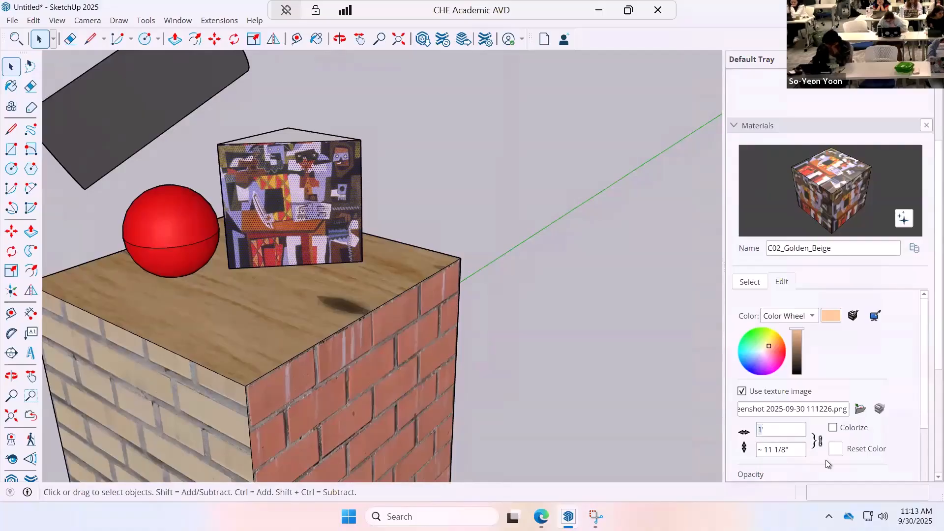
pyautogui.write('3')
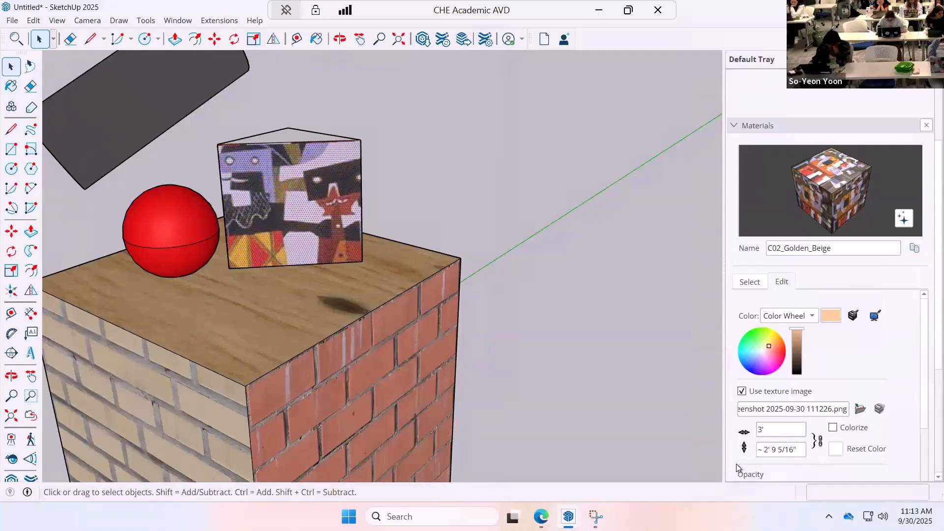
pyautogui.click(816, 447)
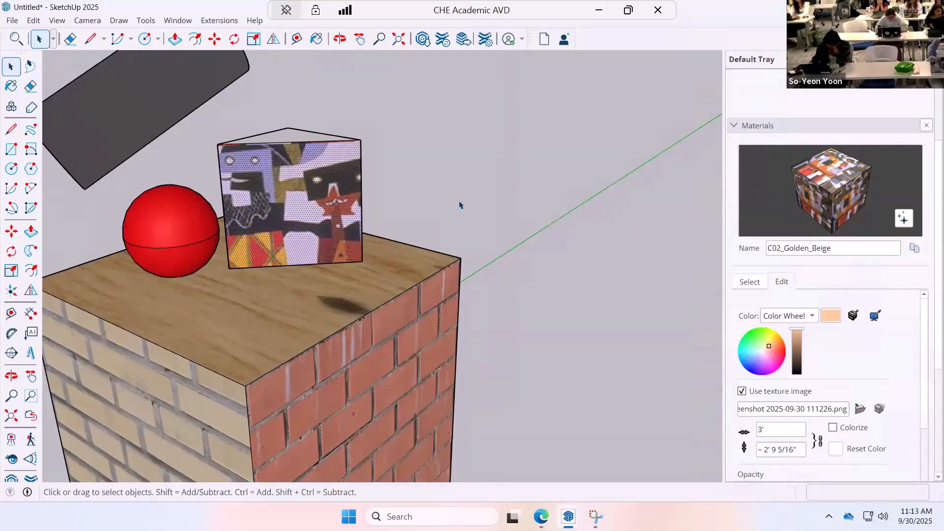
pyautogui.scroll(-3, 460, 199)
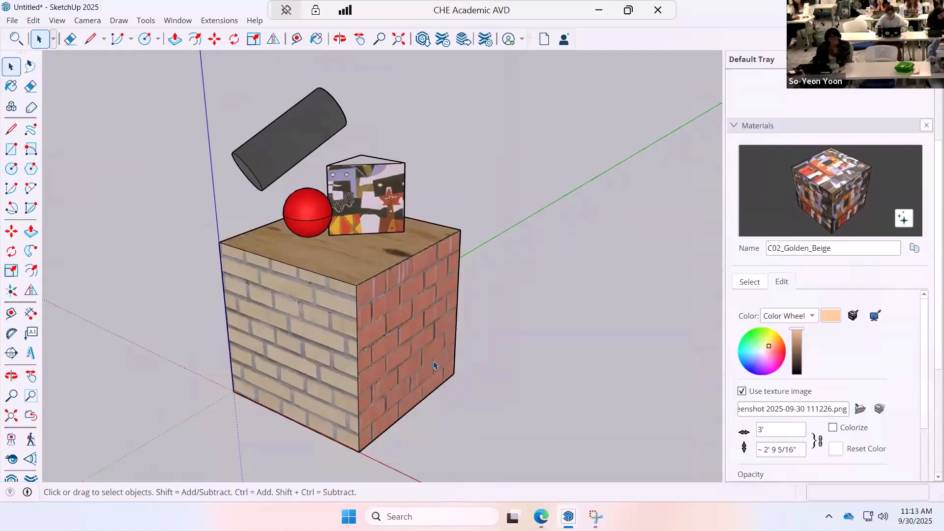
# Sample the Brick_05_1K material from the cube's light brick face inside the group and set its texture width to 2' 1 3/16".
pyautogui.doubleClick(276, 319)
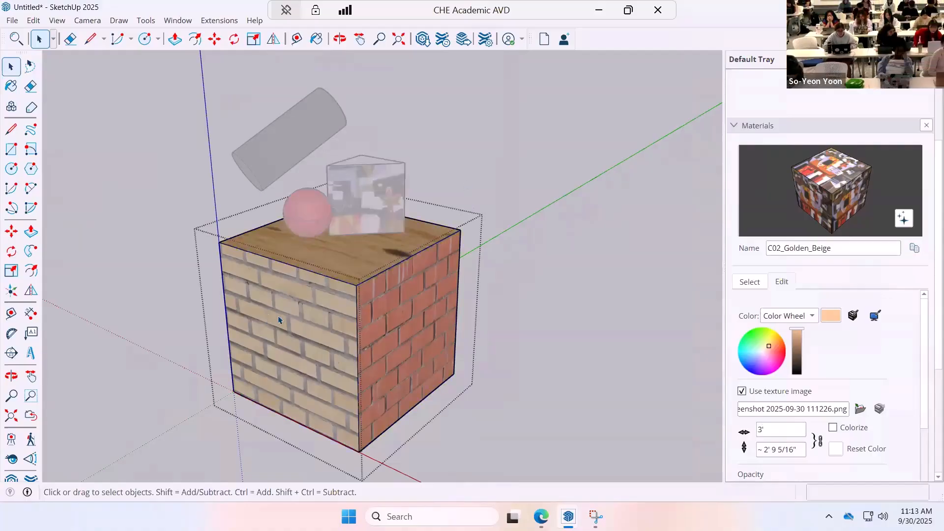
pyautogui.click(749, 282)
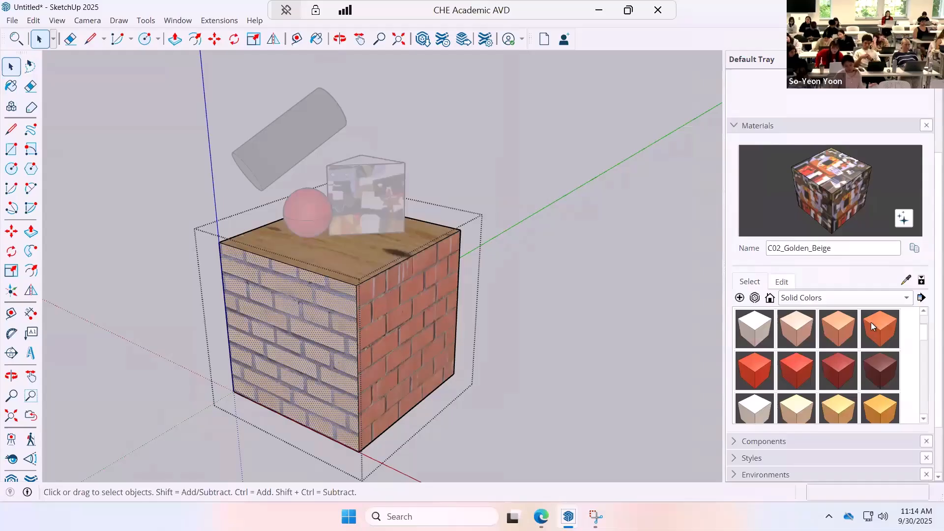
pyautogui.click(905, 280)
pyautogui.click(338, 322)
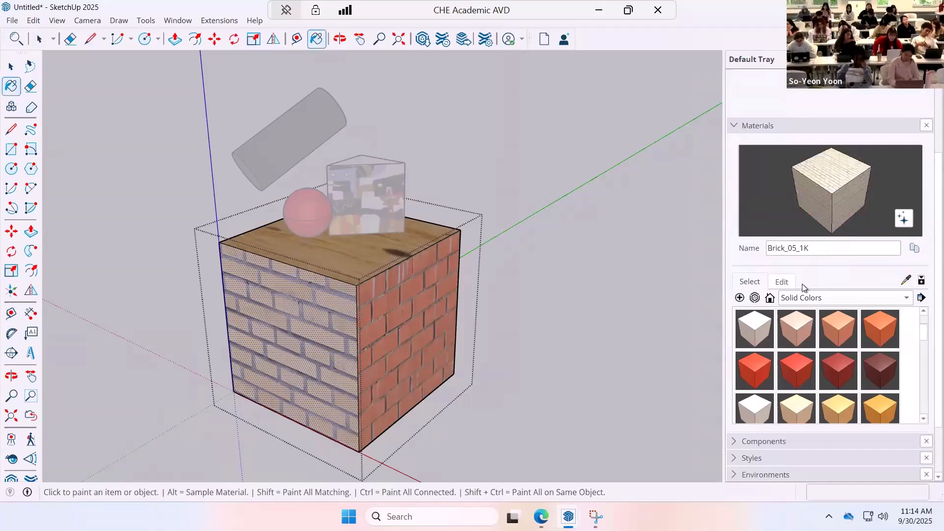
pyautogui.click(784, 282)
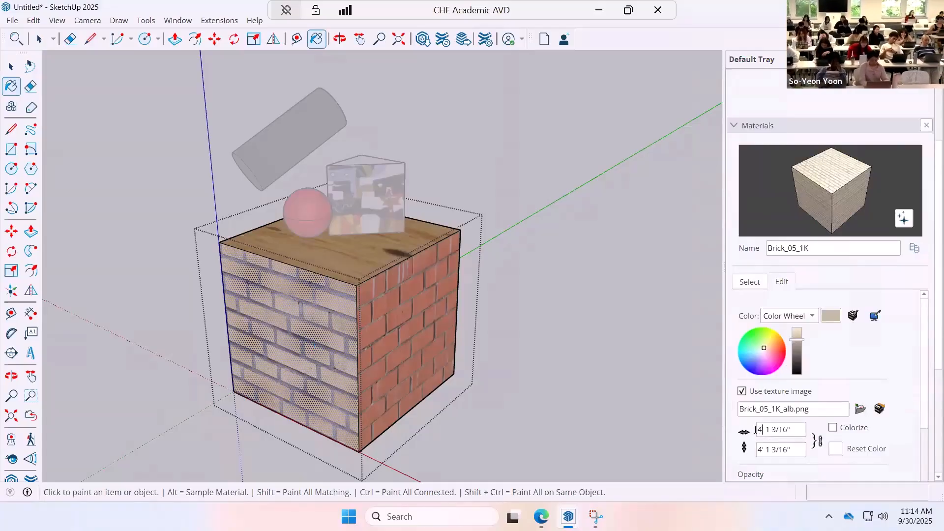
pyautogui.write('2')
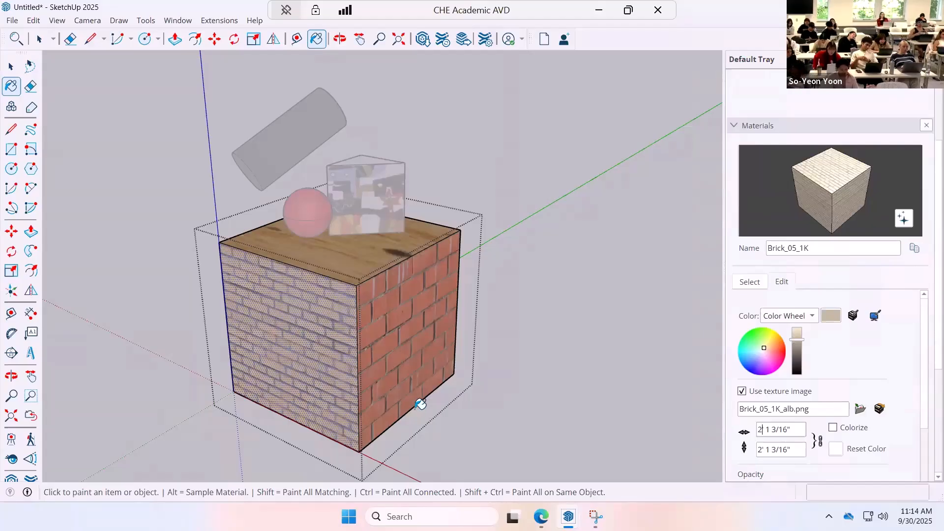
pyautogui.click(11, 67)
pyautogui.click(566, 285)
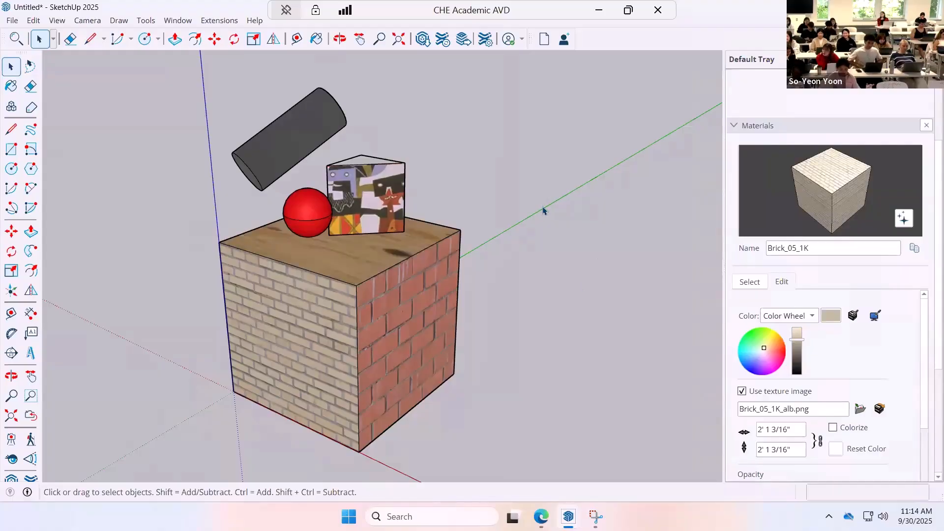
# Draw a circle with a 15" radius on the cube's light brick face.
pyautogui.scroll(-2, 542, 210)
pyautogui.scroll(5, 547, 231)
pyautogui.moveTo(552, 252)
pyautogui.mouseDown(button='middle')
pyautogui.moveTo(432, 204)
pyautogui.moveTo(293, 307)
pyautogui.mouseUp(button='middle')
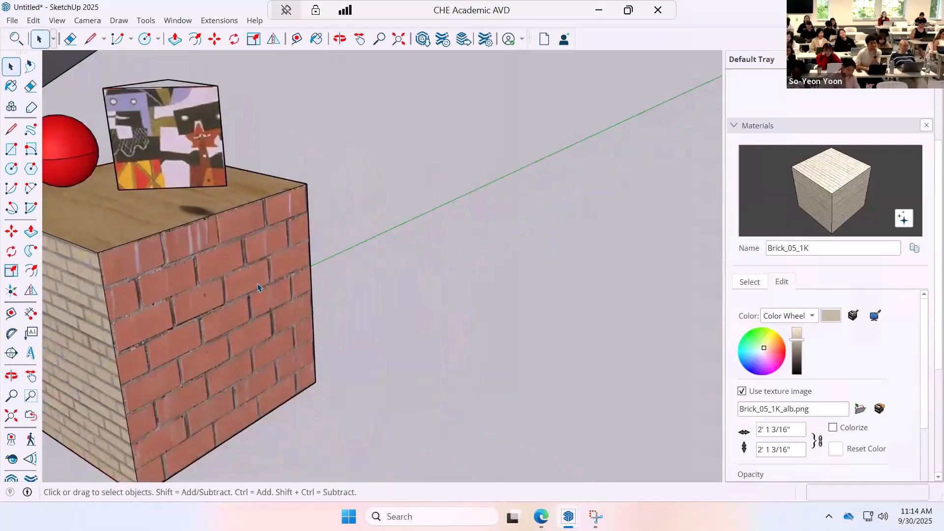
pyautogui.scroll(-1, 258, 287)
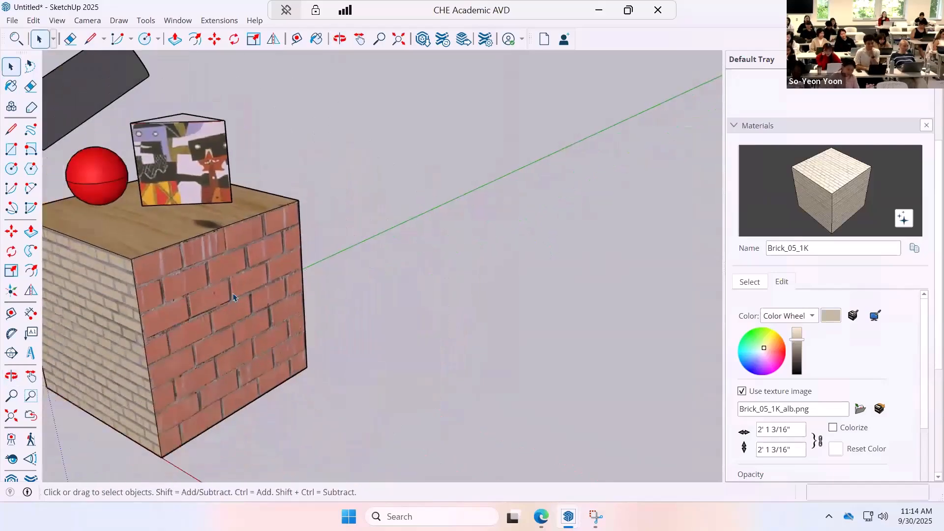
pyautogui.click(11, 169)
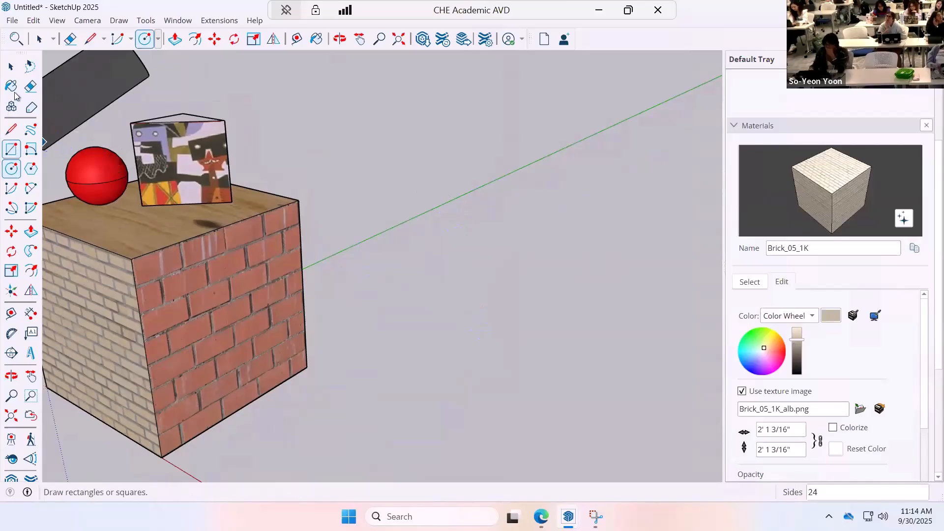
pyautogui.moveTo(210, 341); pyautogui.dragTo(183, 257, button='middle')
pyautogui.scroll(4, 197, 350)
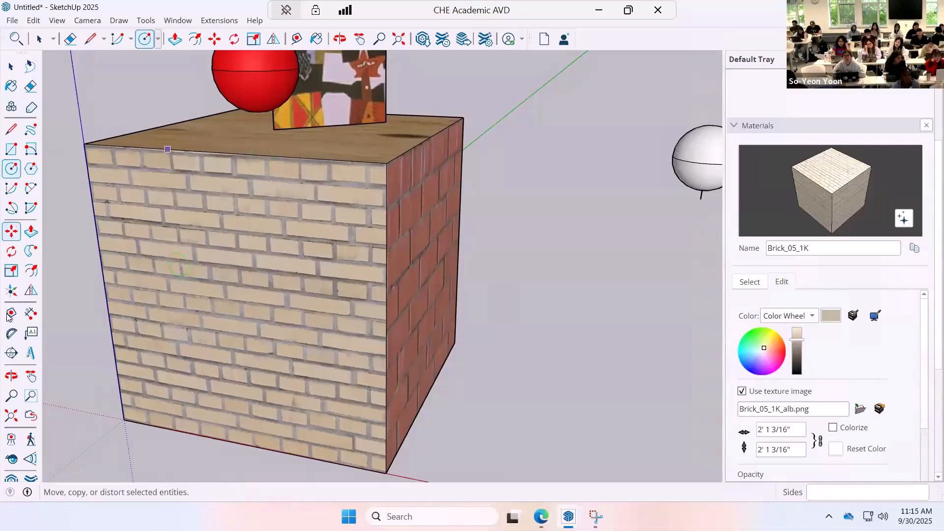
pyautogui.click(13, 170)
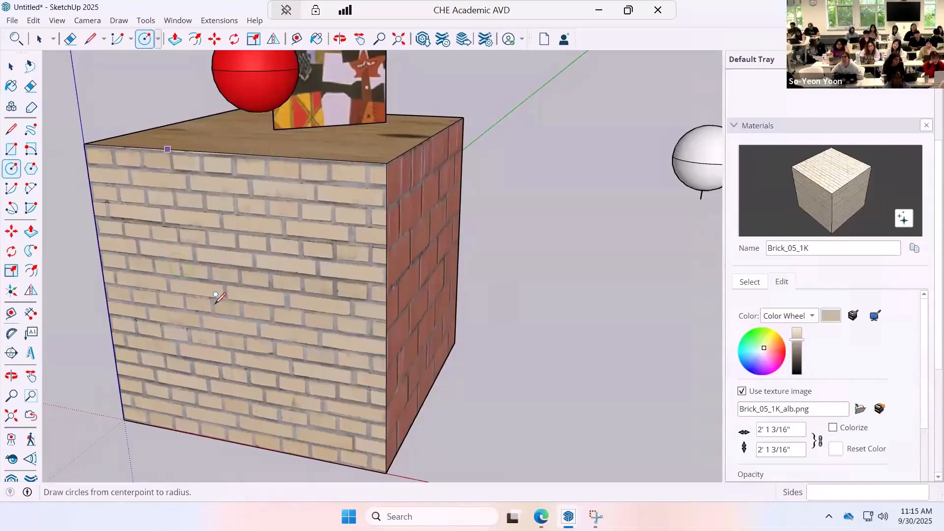
pyautogui.click(188, 285)
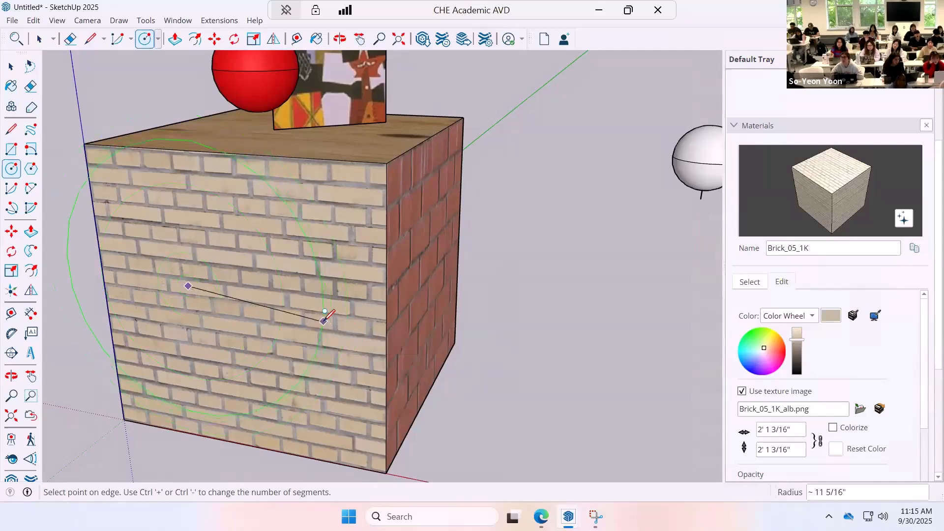
pyautogui.write('15"')
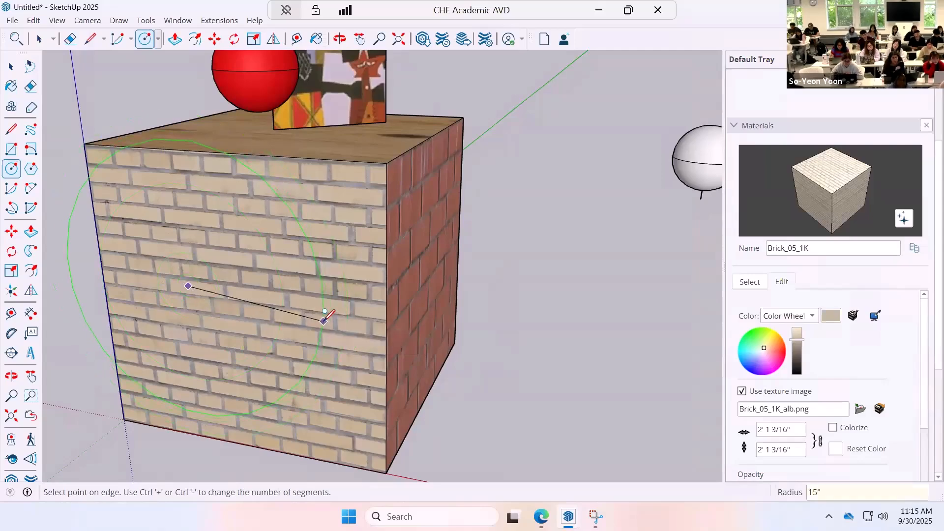
pyautogui.press('Return')
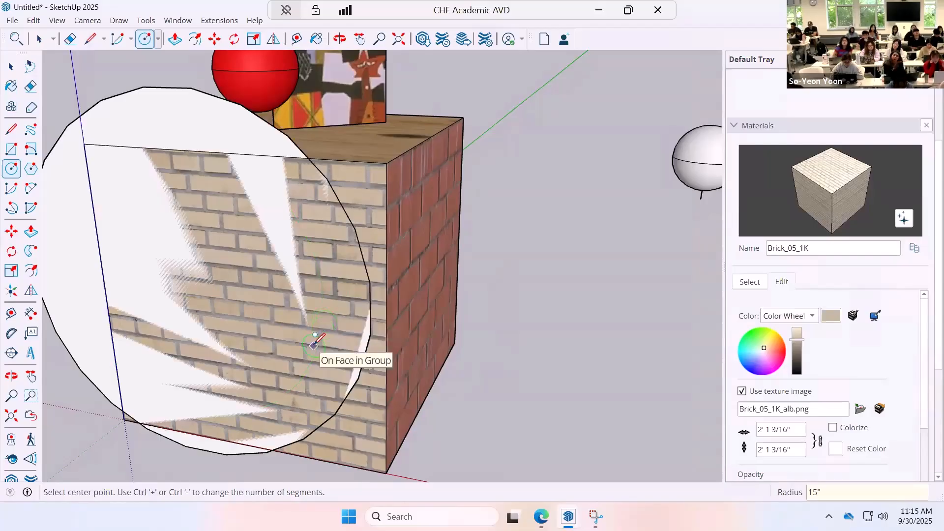
# Draw a circle with a 7.5" radius around the middle of the cube's light brick face.
pyautogui.click(222, 292)
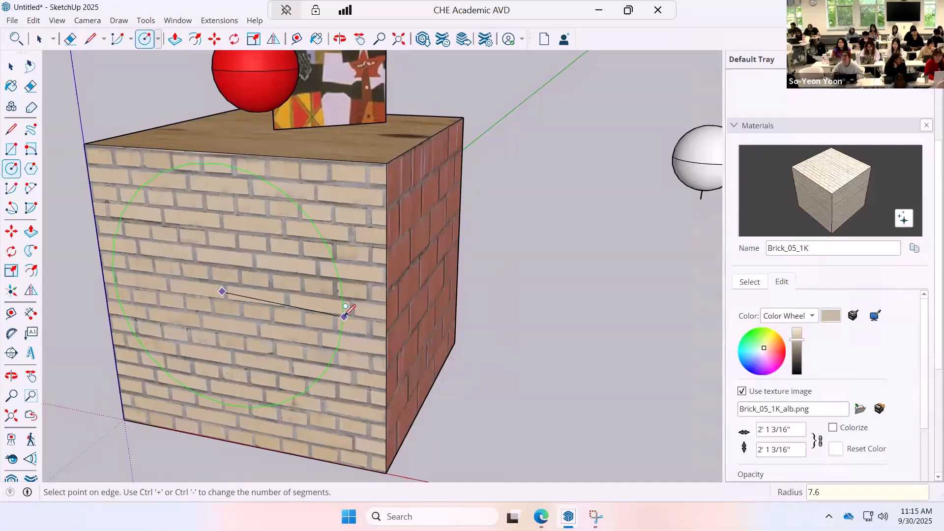
pyautogui.write('5')
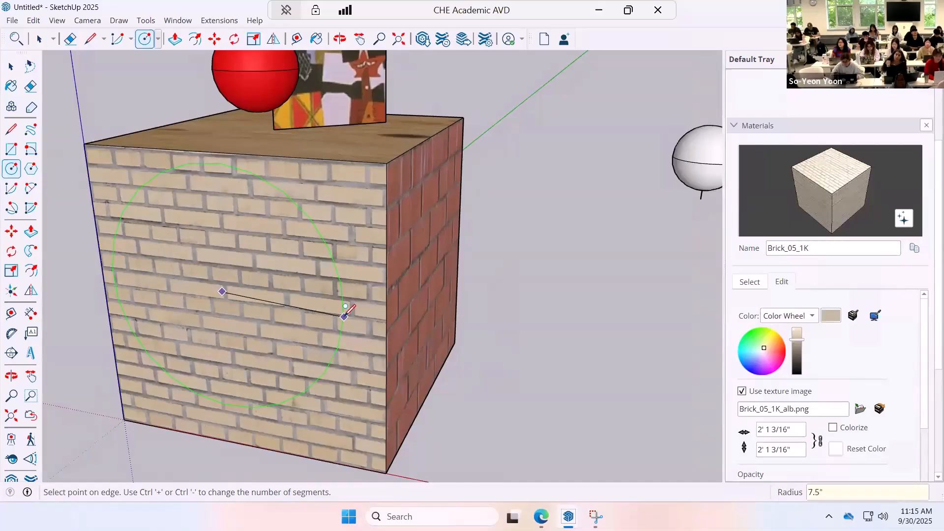
pyautogui.press('Return')
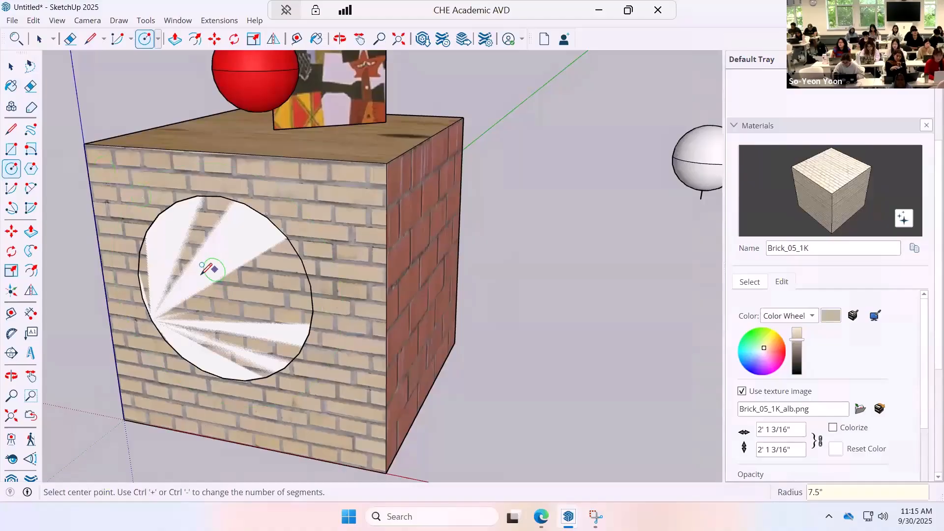
# Push/Pull the circle on the cube's light brick face outward by about 1 1/4".
pyautogui.click(11, 208)
pyautogui.click(31, 231)
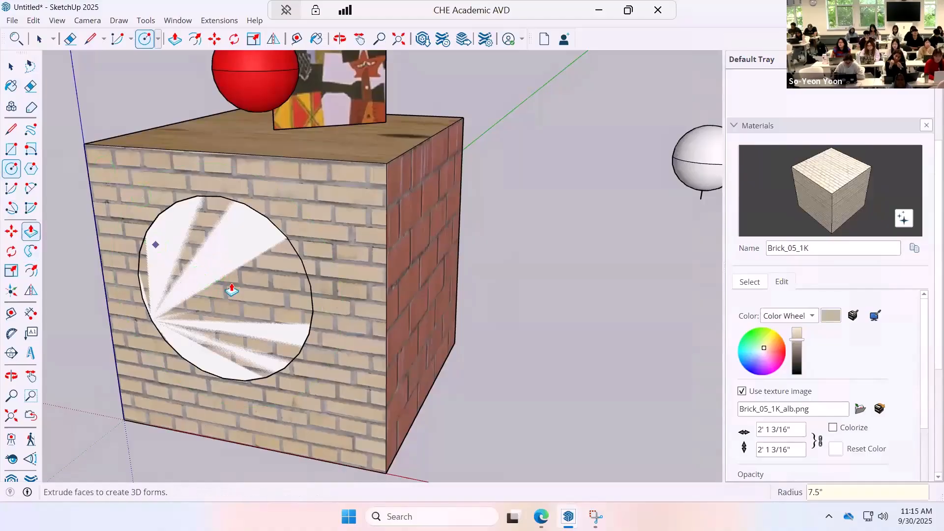
pyautogui.click(211, 301)
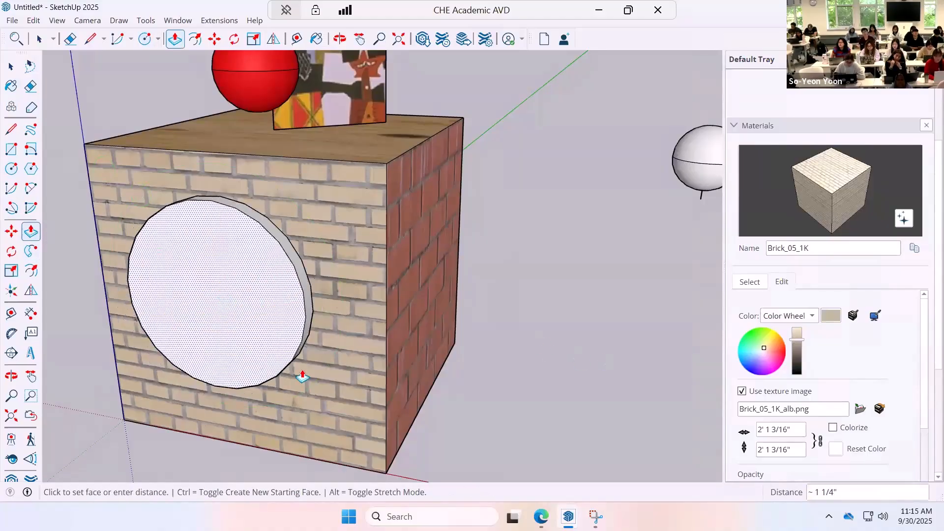
pyautogui.click(226, 280)
# Select the whole extruded disc on the light brick face and delete it.
pyautogui.scroll(3, 225, 280)
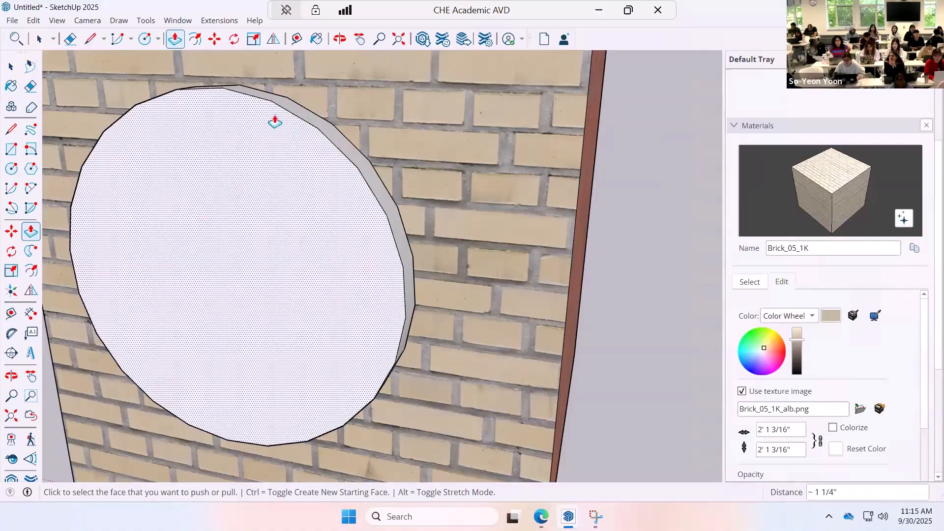
pyautogui.click(13, 73)
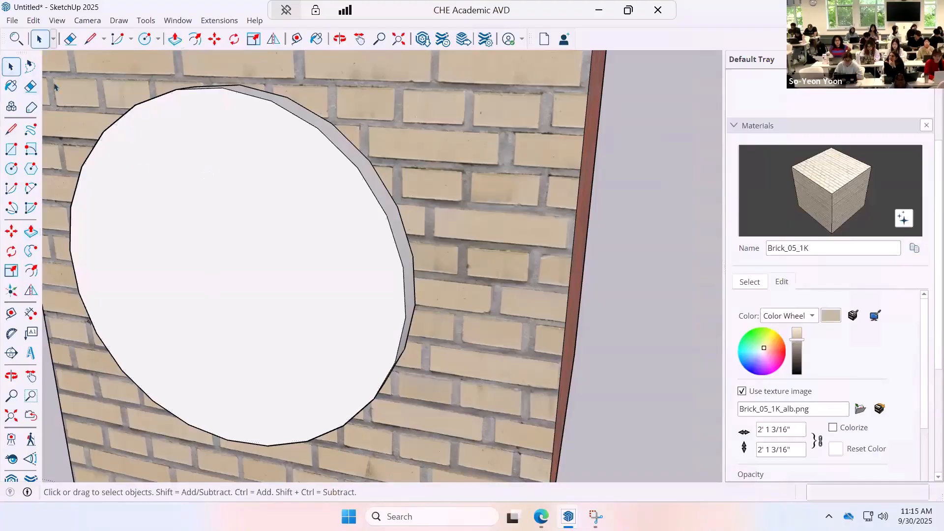
pyautogui.moveTo(257, 362); pyautogui.dragTo(68, 118)
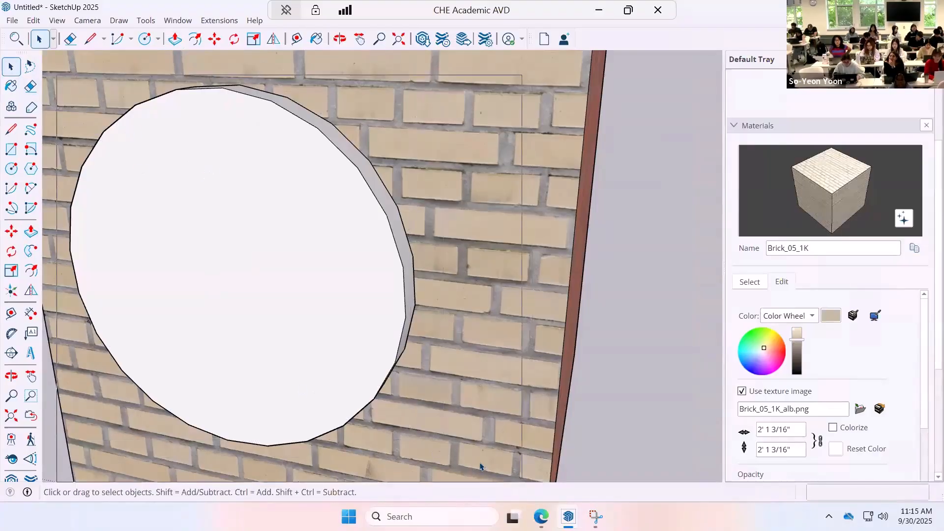
pyautogui.press('Delete')
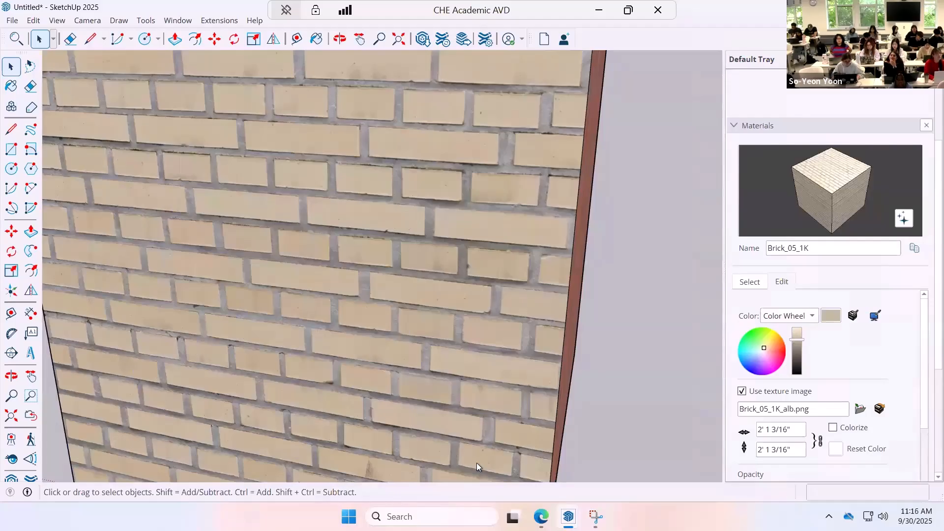
# Draw a 64-sided circle with a 7.5" radius on the cube's light brick face.
pyautogui.click(11, 169)
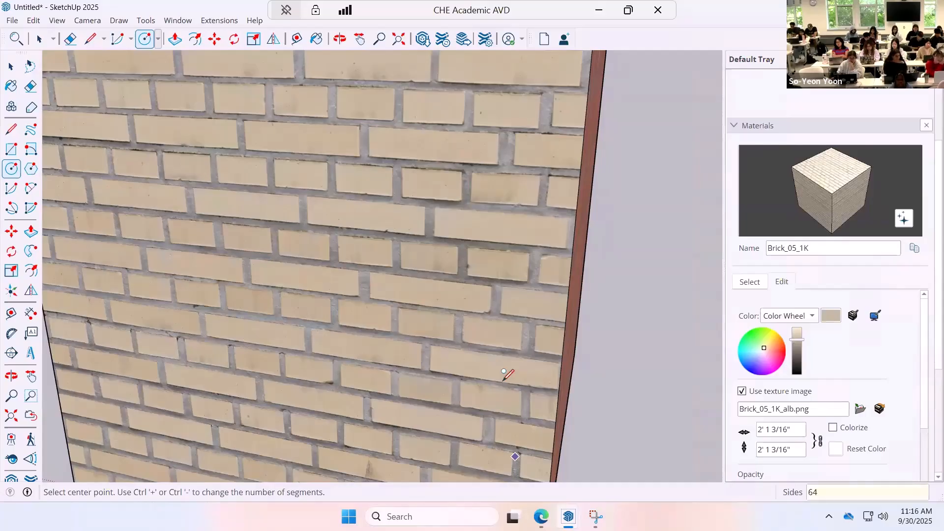
pyautogui.click(256, 230)
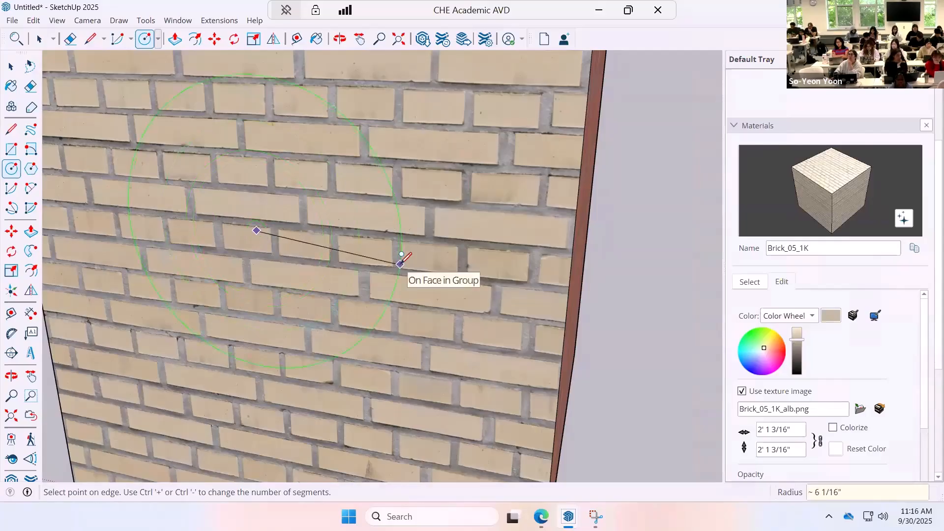
pyautogui.write('7.5')
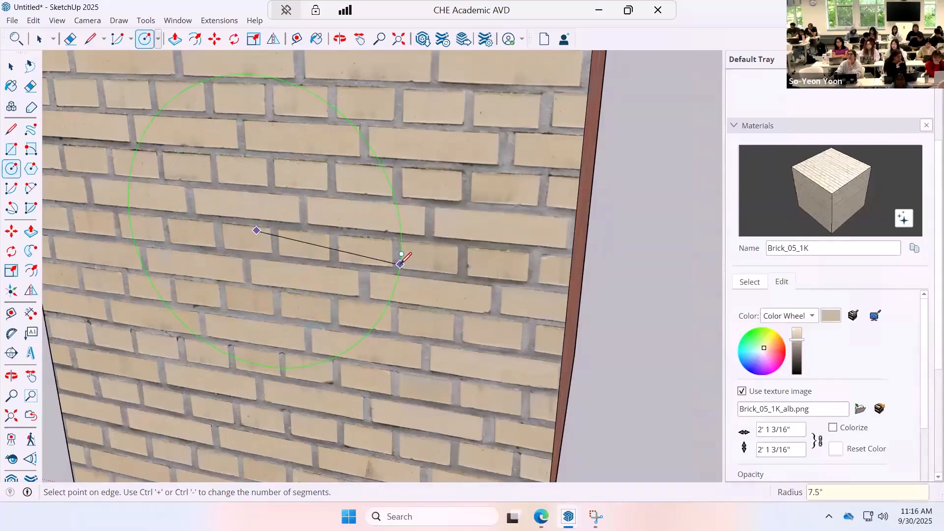
pyautogui.press('Return')
# Push/Pull the new circle outward by 2" to form a disc.
pyautogui.scroll(2, 401, 248)
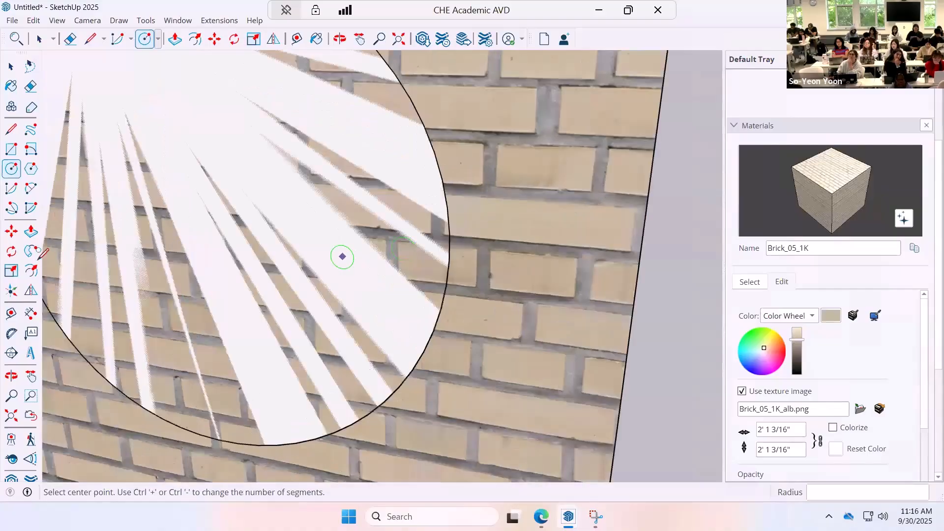
pyautogui.click(30, 232)
pyautogui.click(214, 277)
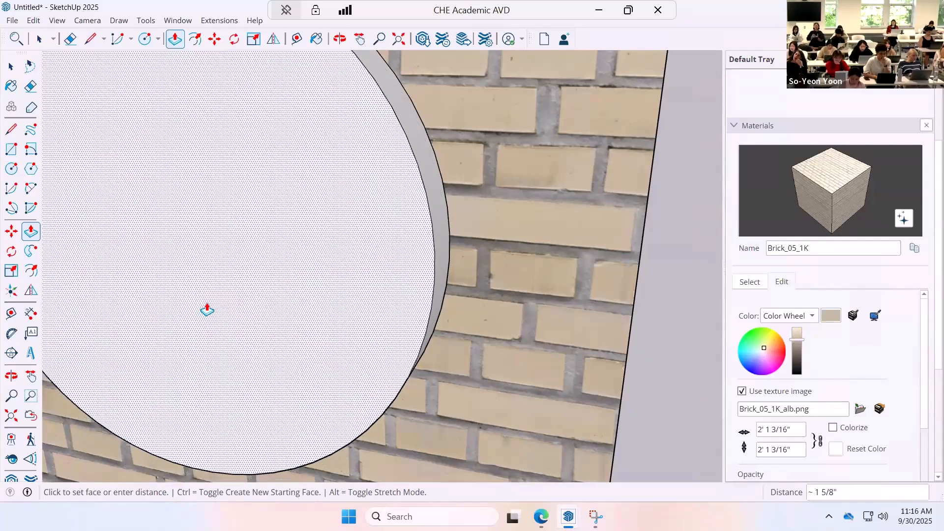
pyautogui.press('Return')
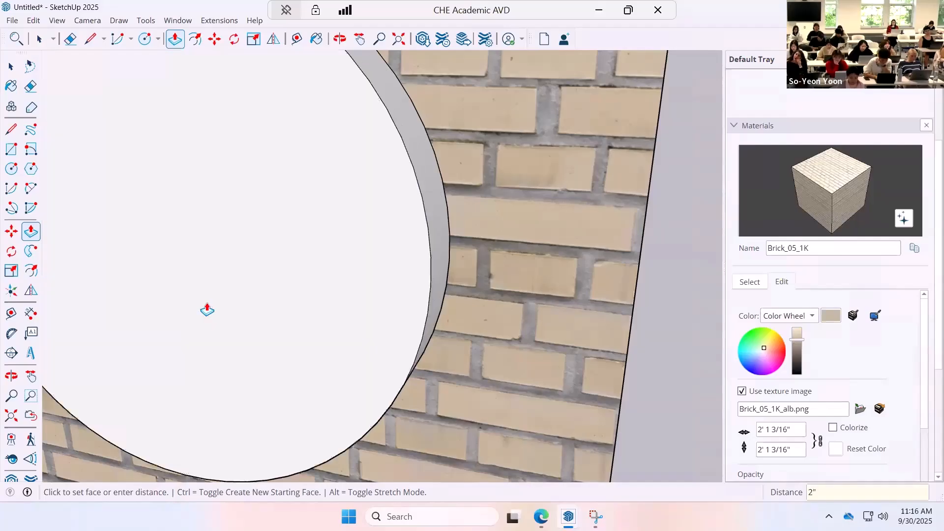
# Offset the edge of the disc's front face inward by about 1/4" to form a rim.
pyautogui.scroll(-2, 252, 272)
pyautogui.keyDown('shift'); pyautogui.moveTo(253, 272); pyautogui.dragTo(344, 287, button='middle'); pyautogui.keyUp('shift')
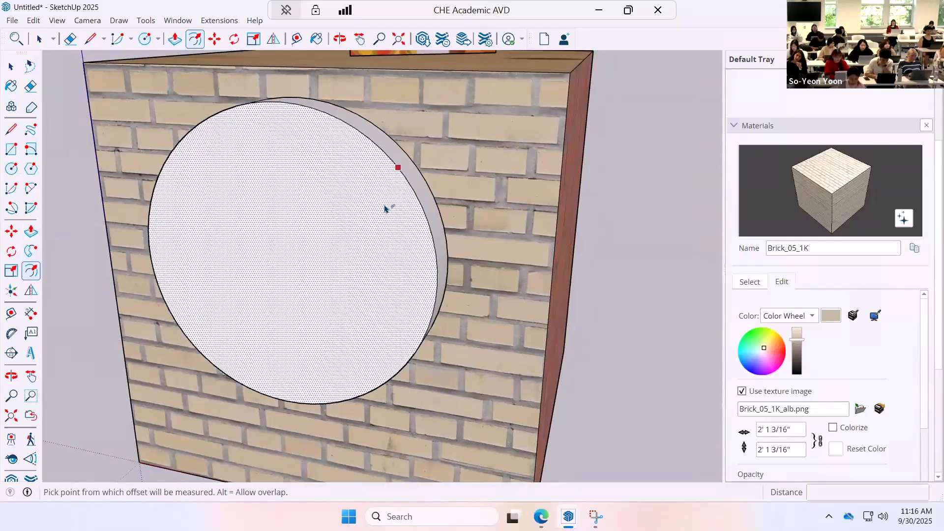
pyautogui.click(411, 189)
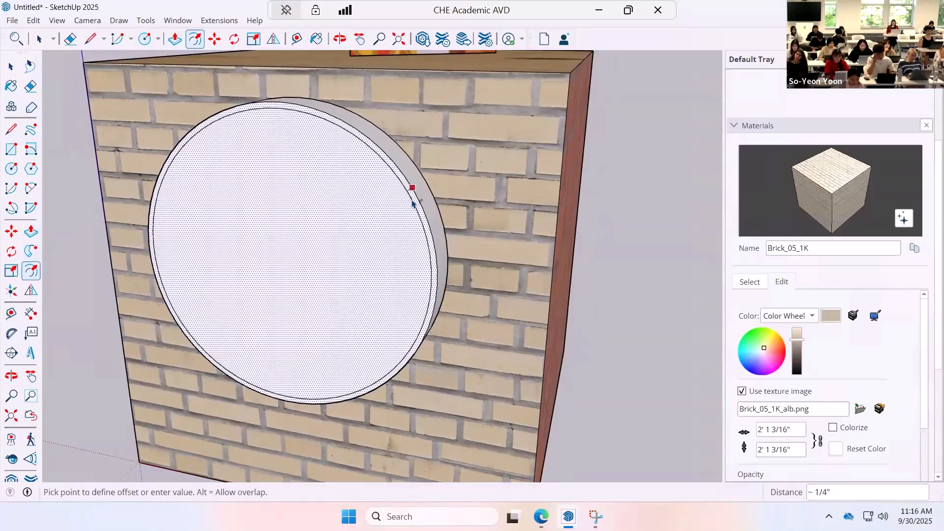
pyautogui.click(407, 206)
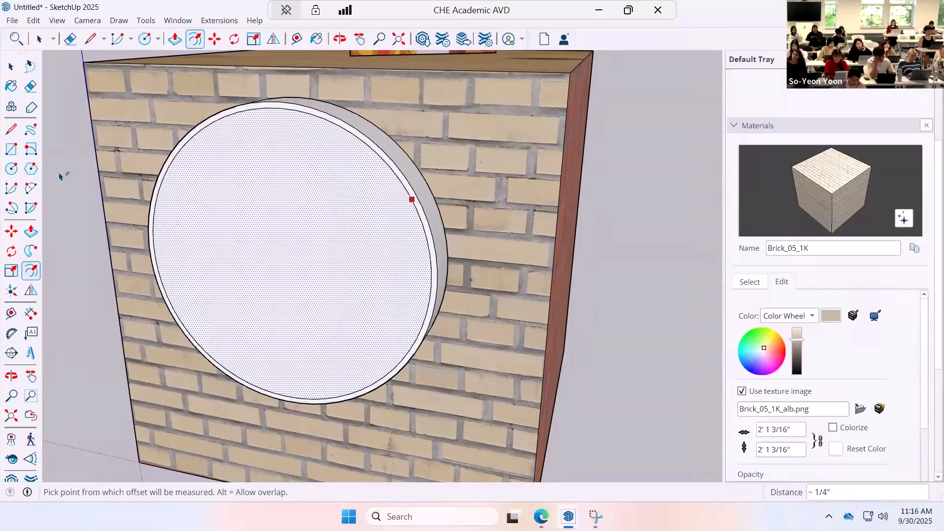
# Push the inner circular face back by about 1 9/16" to leave a raised rim.
pyautogui.click(30, 232)
pyautogui.click(251, 273)
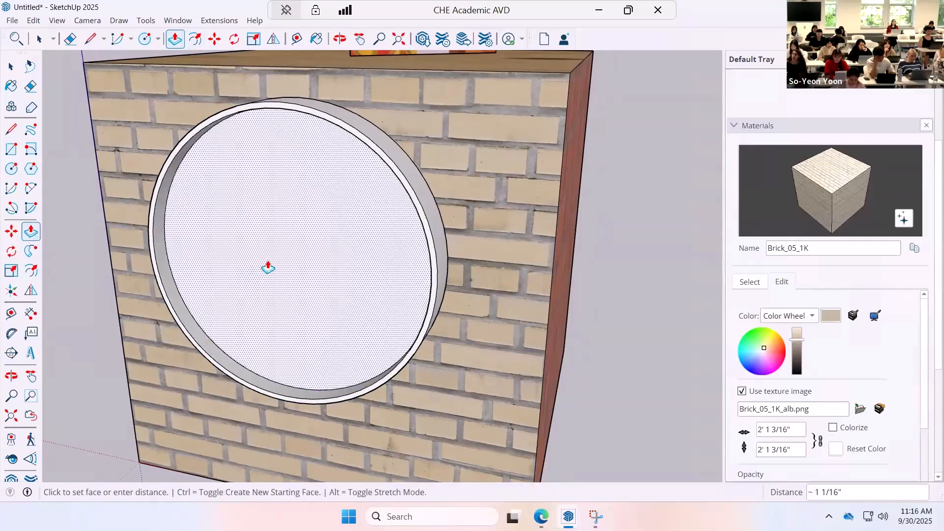
pyautogui.click(239, 301)
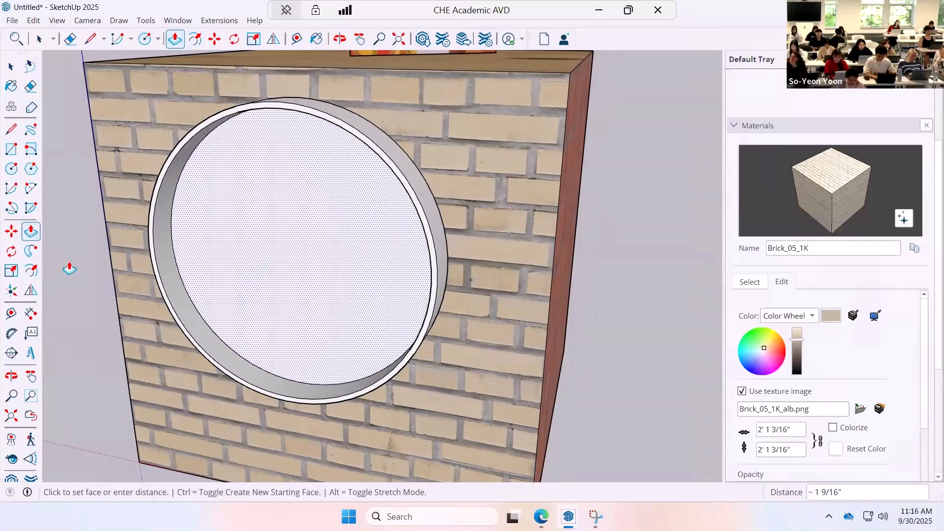
# Draw a line about 7 1/4" long from the recessed face's edge to its center.
pyautogui.click(11, 67)
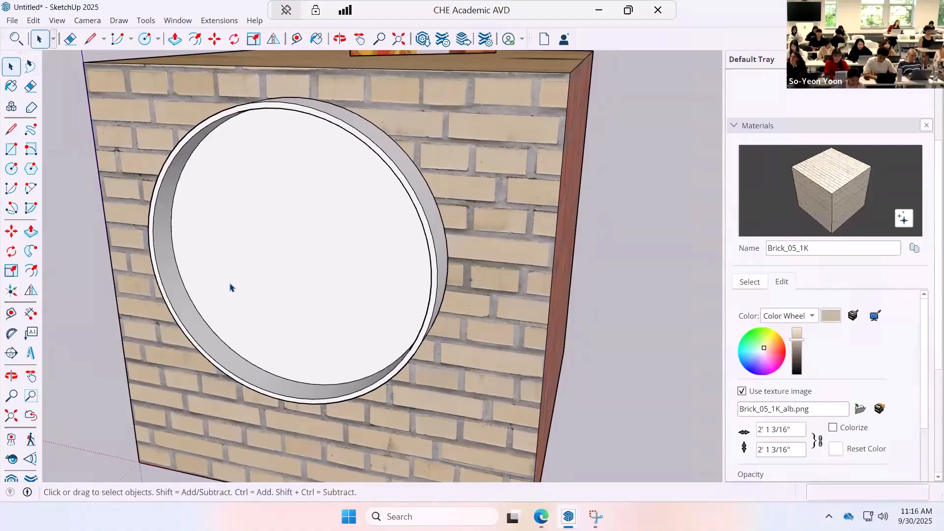
pyautogui.moveTo(230, 287); pyautogui.dragTo(283, 194, button='middle')
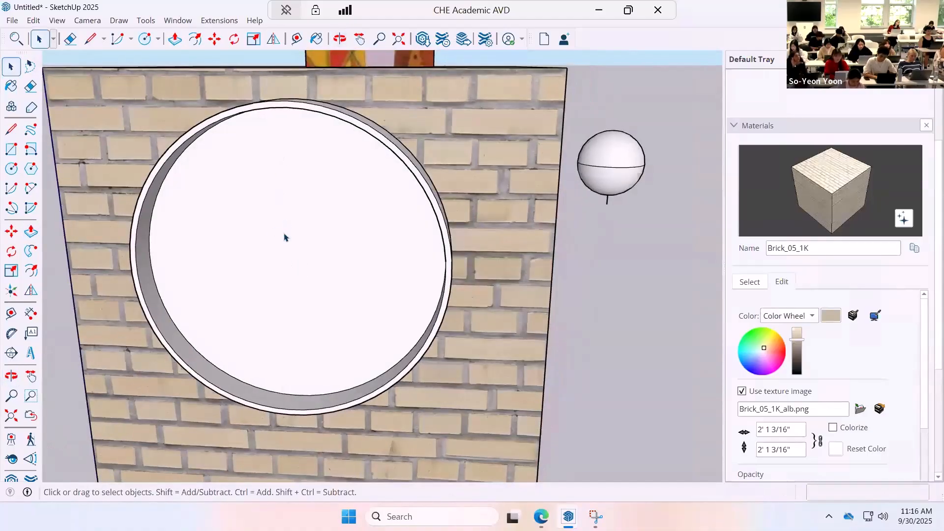
pyautogui.click(11, 129)
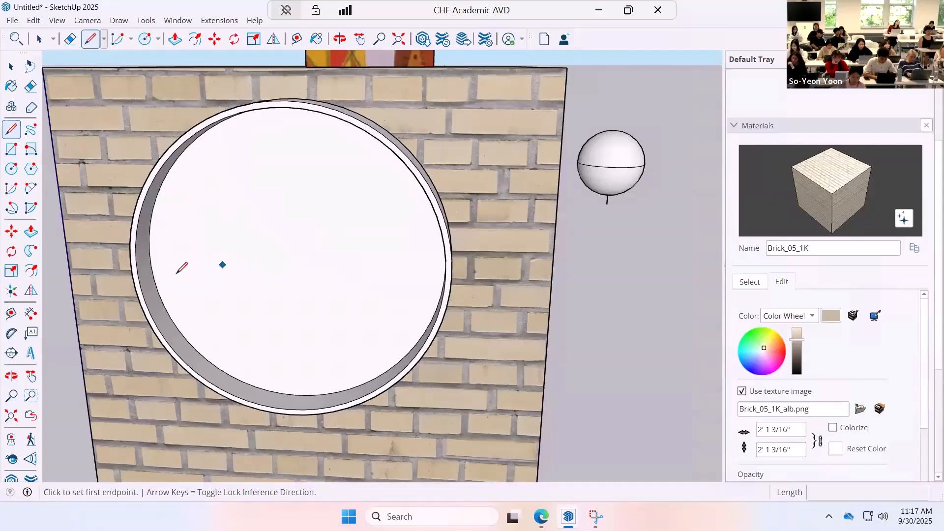
pyautogui.click(154, 278)
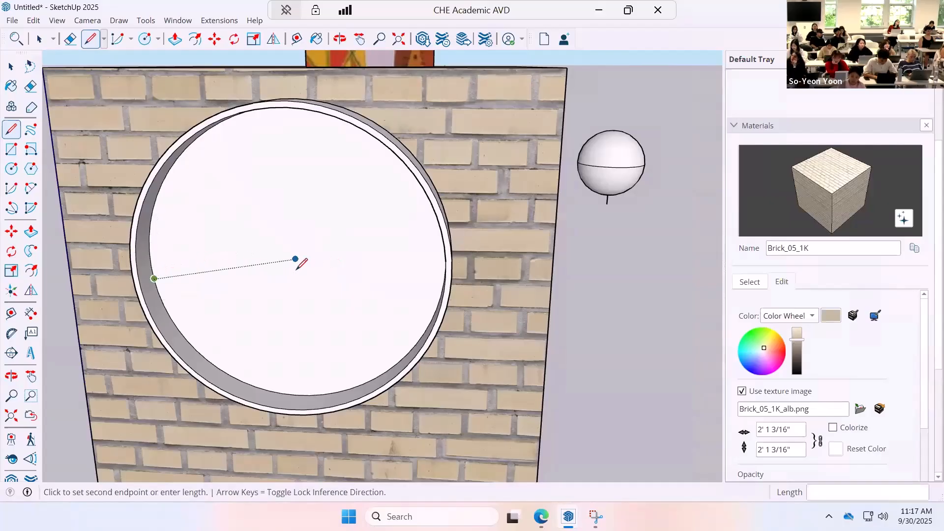
pyautogui.click(295, 258)
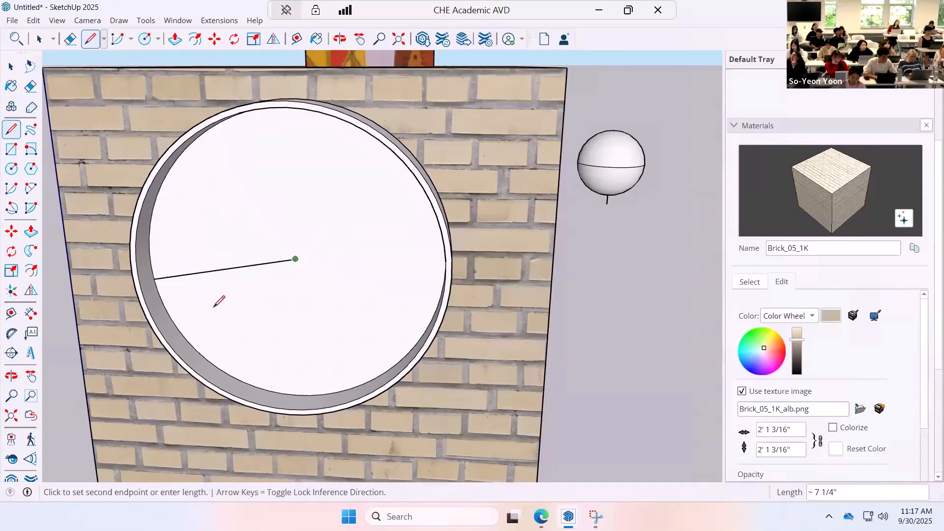
pyautogui.press('Escape')
# Draw vertical lines from the recessed face's center up and down past the rim, and erase the slanted radius line.
pyautogui.click(295, 259)
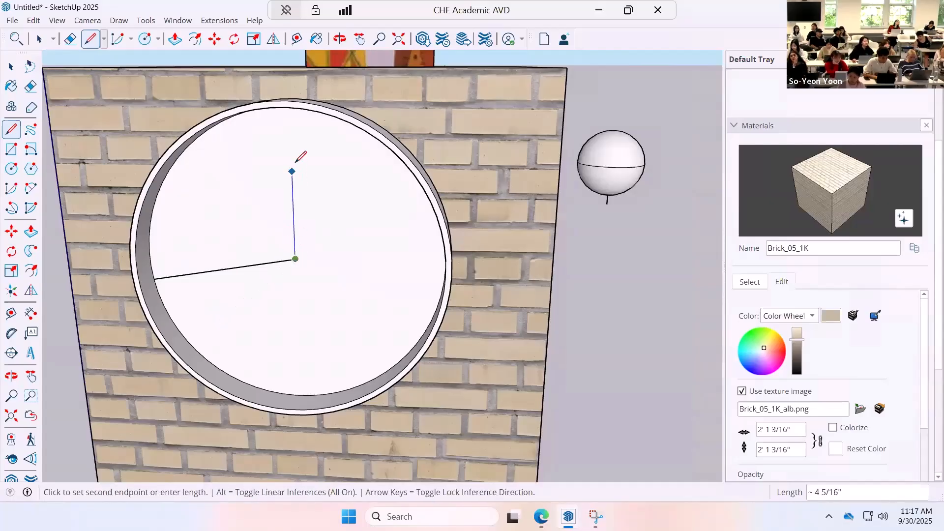
pyautogui.moveTo(293, 148); pyautogui.dragTo(290, 105, button='middle')
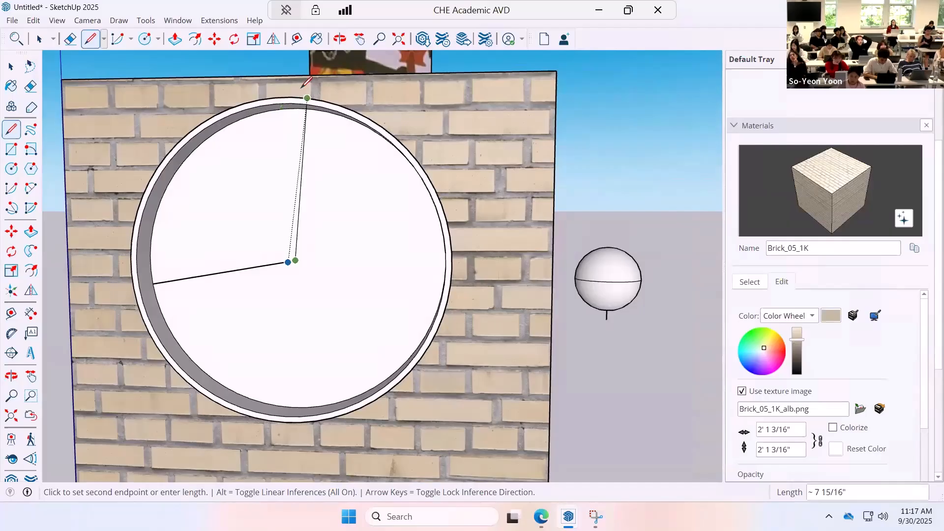
pyautogui.click(294, 66)
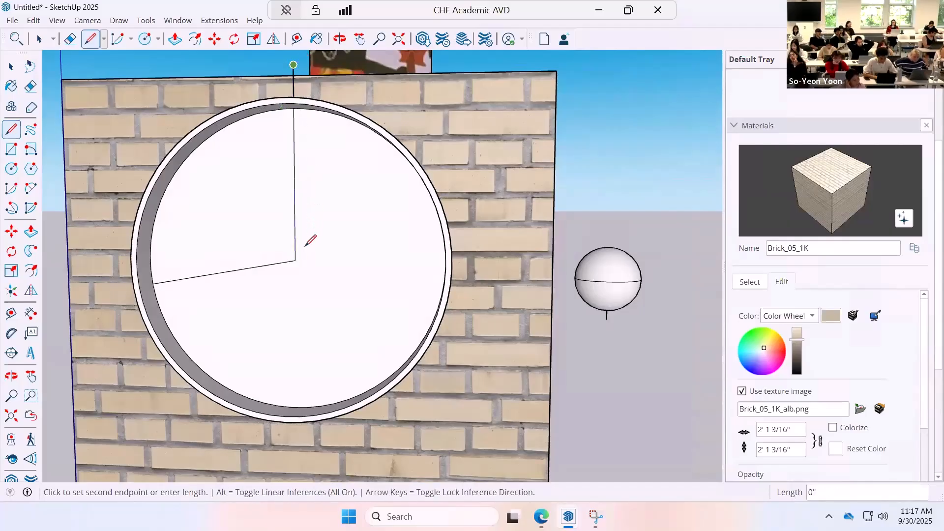
pyautogui.press('Escape')
pyautogui.click(294, 260)
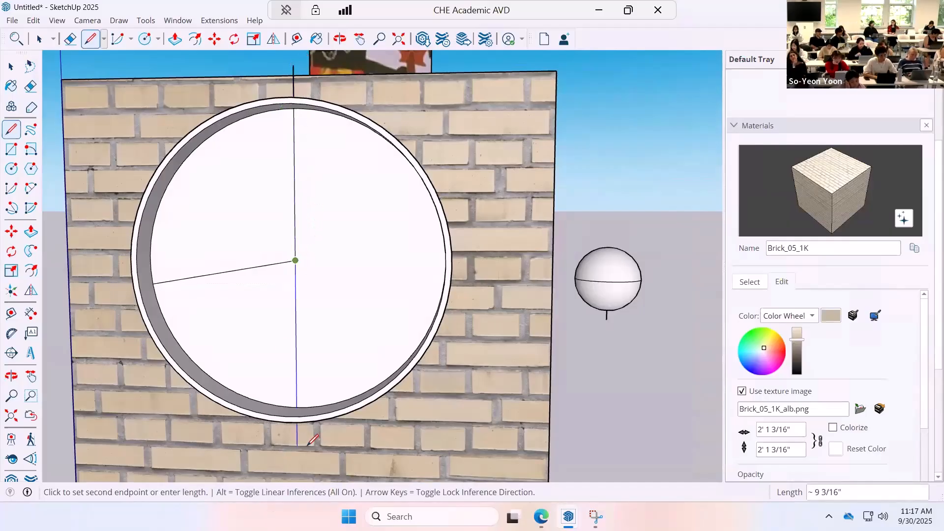
pyautogui.click(297, 445)
pyautogui.press('Escape')
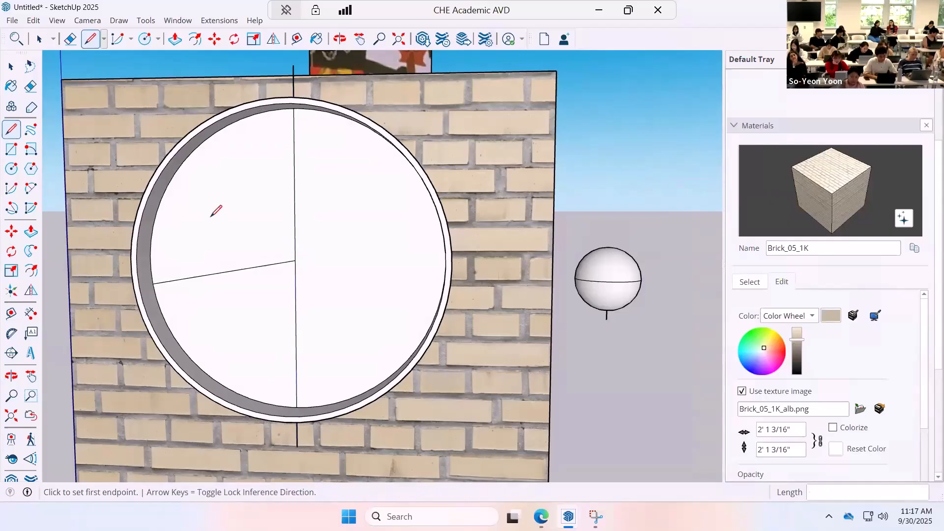
pyautogui.click(30, 86)
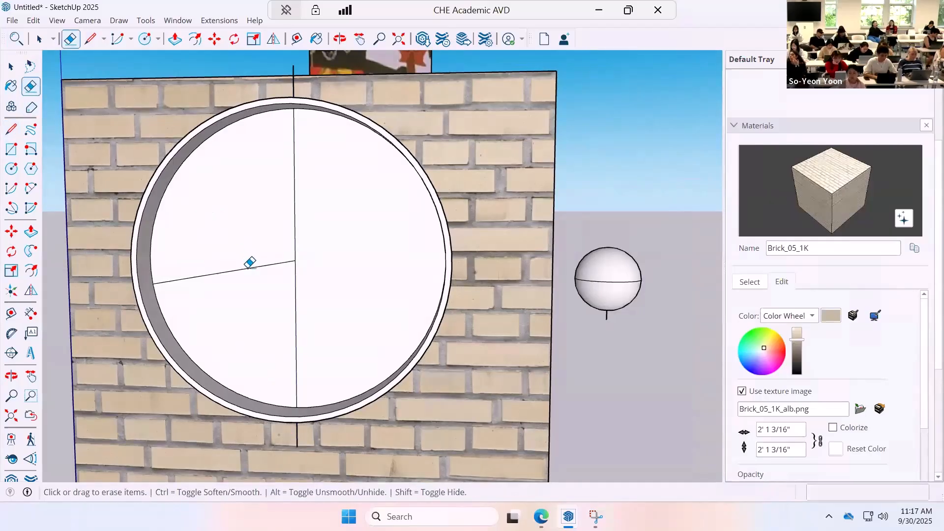
pyautogui.click(249, 266)
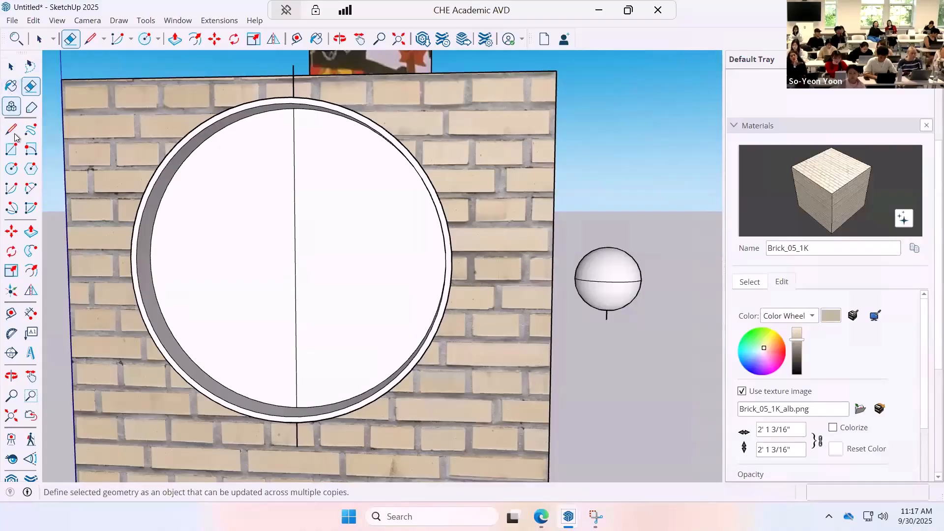
# Draw a thin rectangle about 1/8" wide and 1 15/16" tall against the upper part of the vertical center line.
pyautogui.click(12, 149)
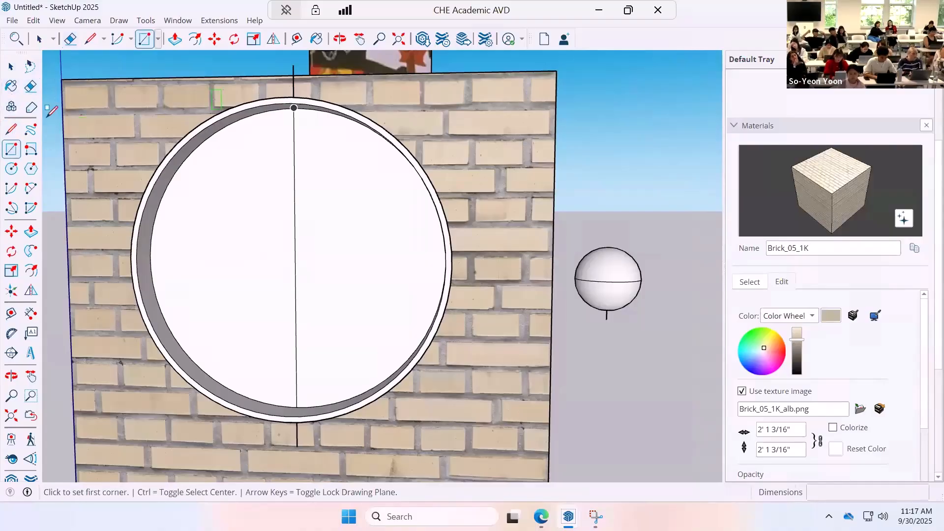
pyautogui.click(11, 130)
pyautogui.scroll(10, 220, 128)
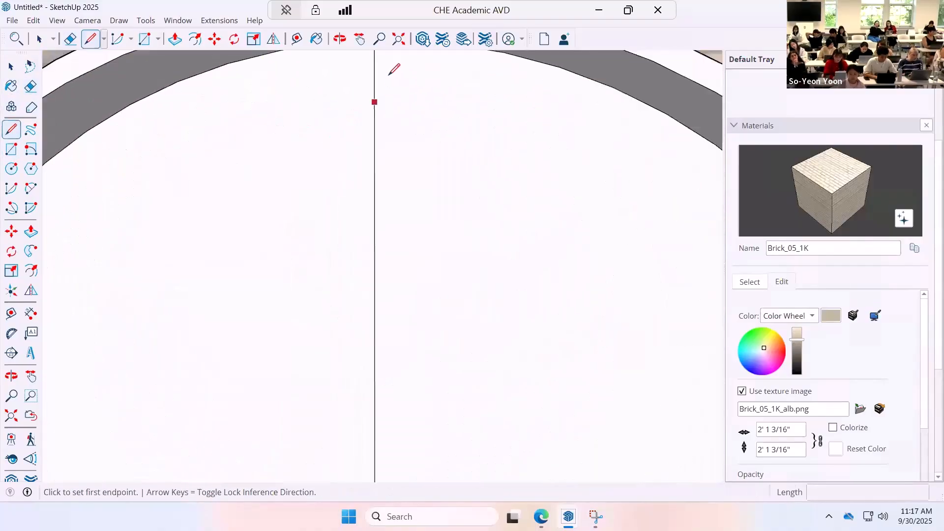
pyautogui.click(375, 78)
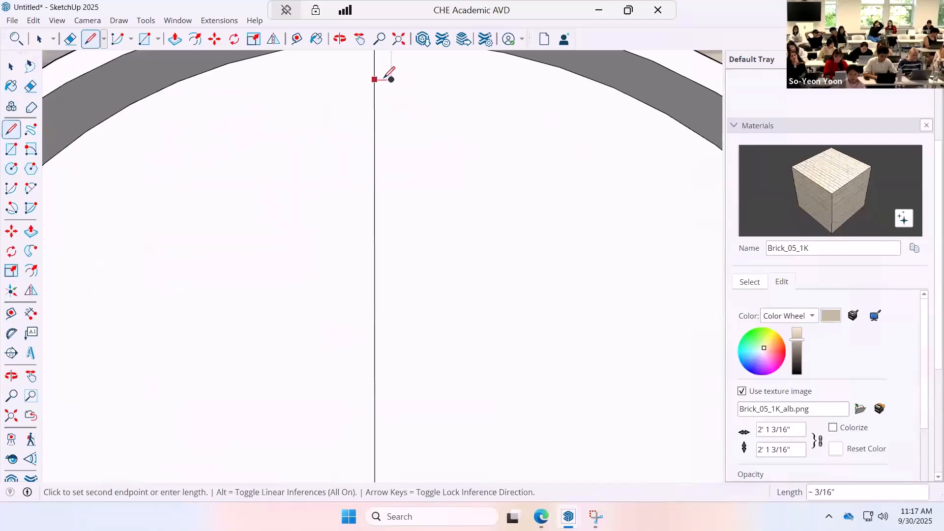
pyautogui.click(382, 80)
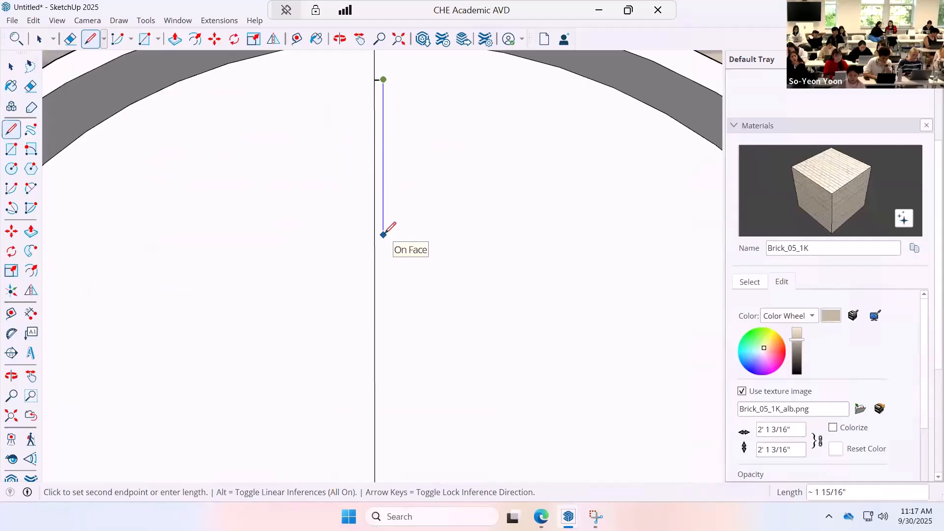
pyautogui.click(383, 235)
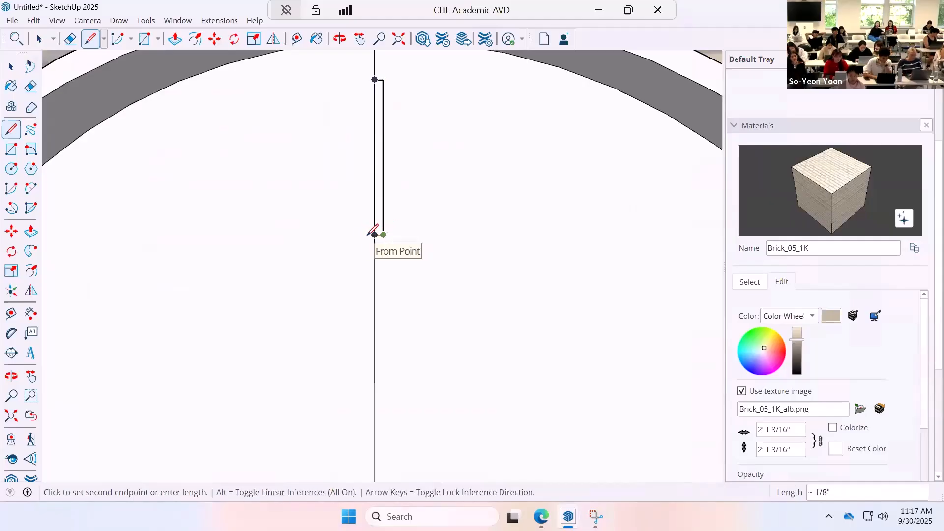
pyautogui.click(375, 235)
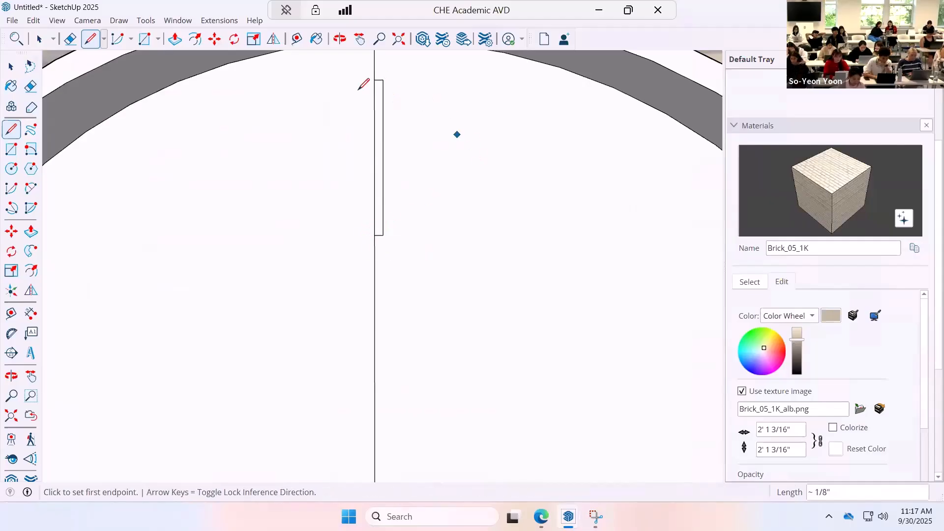
# Change the Brick_05_1K material's color to red and paint the thin rectangle with it.
pyautogui.click(15, 87)
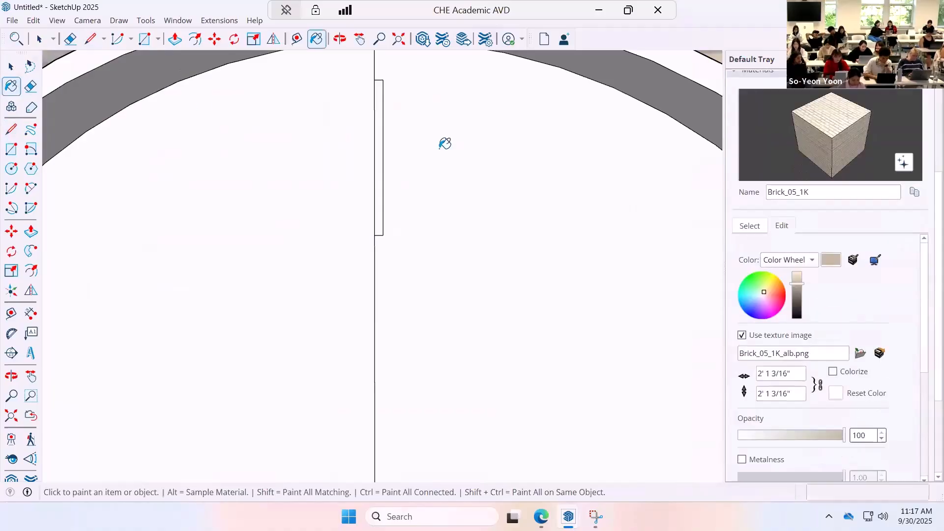
pyautogui.click(784, 295)
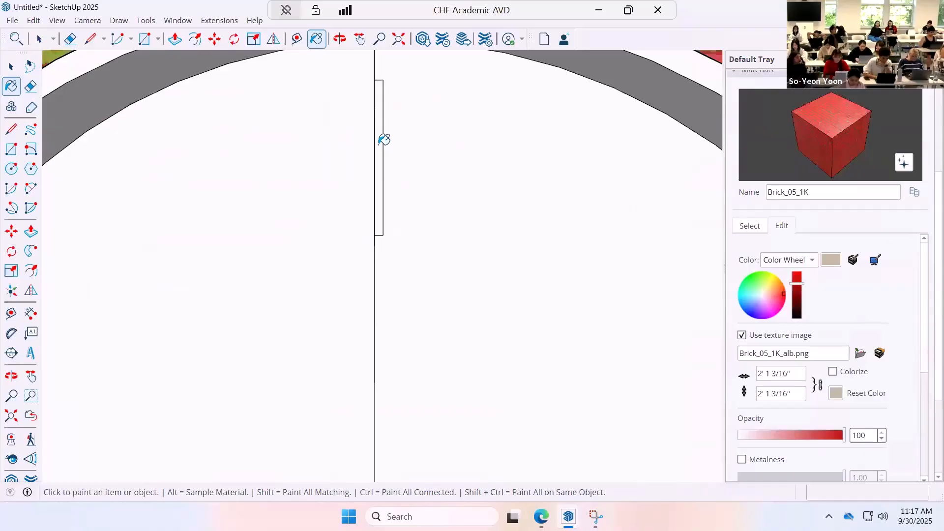
pyautogui.click(381, 139)
pyautogui.click(10, 65)
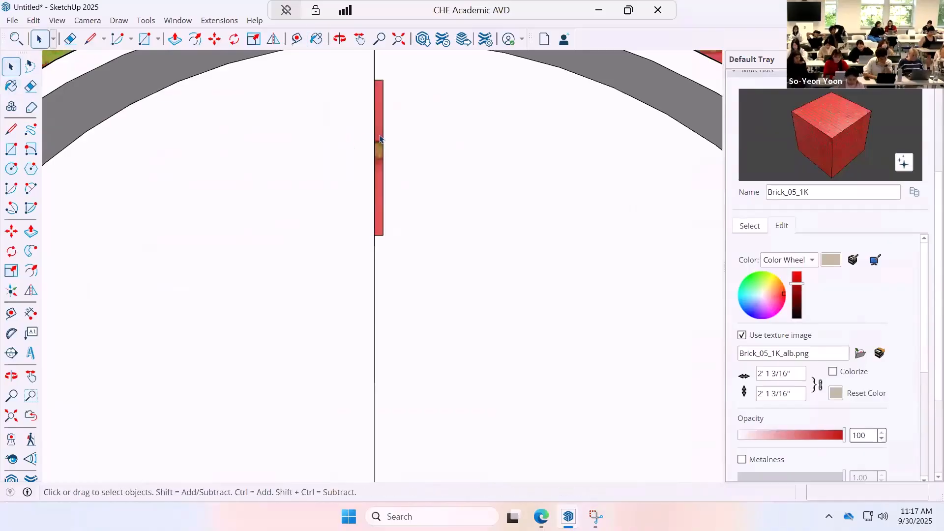
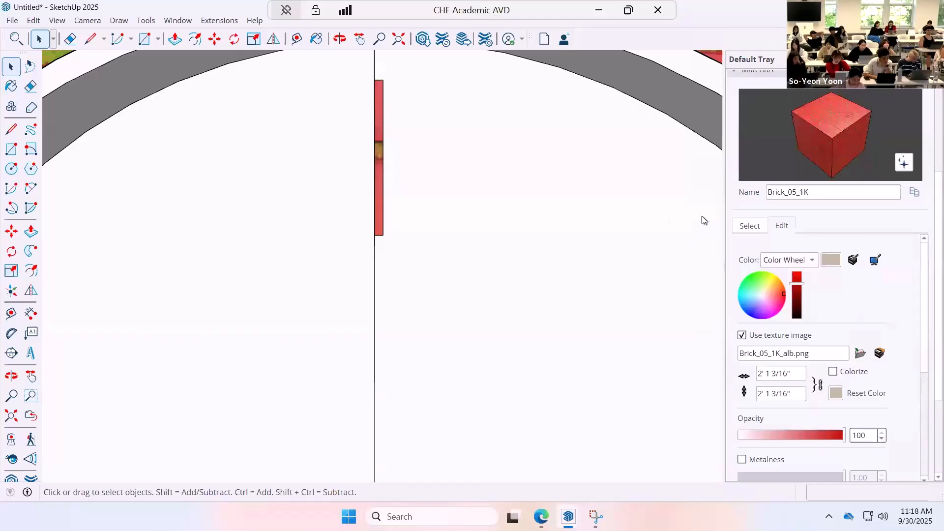
# Repaint the thin rectangle on the center line with the solid color A06_Ruby_Spark.
pyautogui.click(733, 225)
pyautogui.click(830, 242)
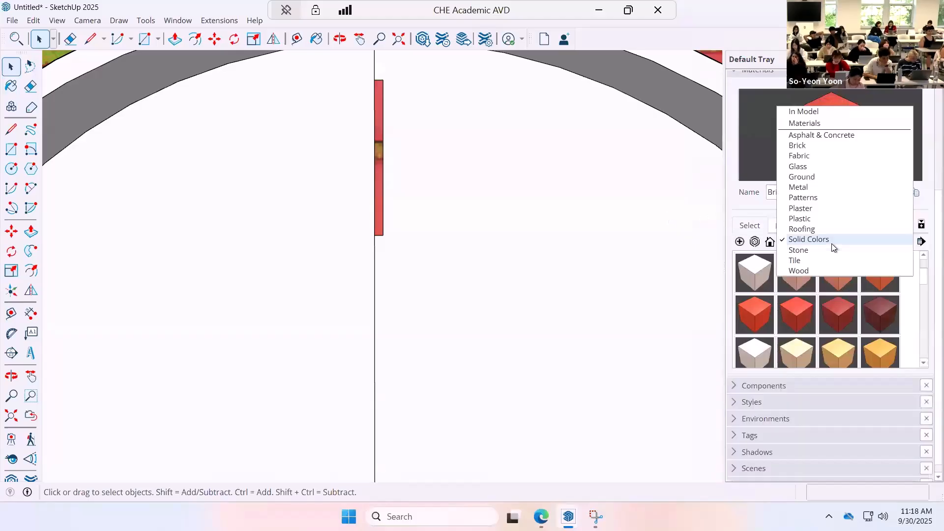
pyautogui.click(831, 240)
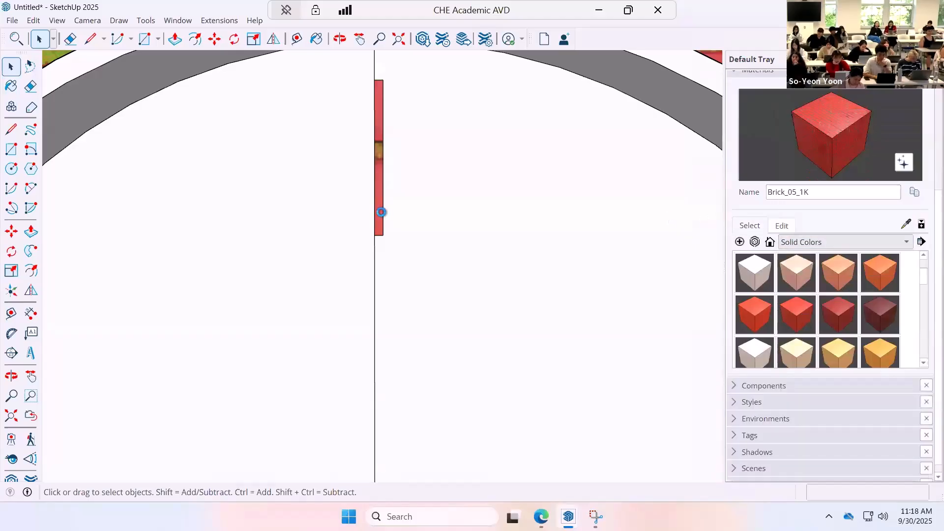
pyautogui.press('b')
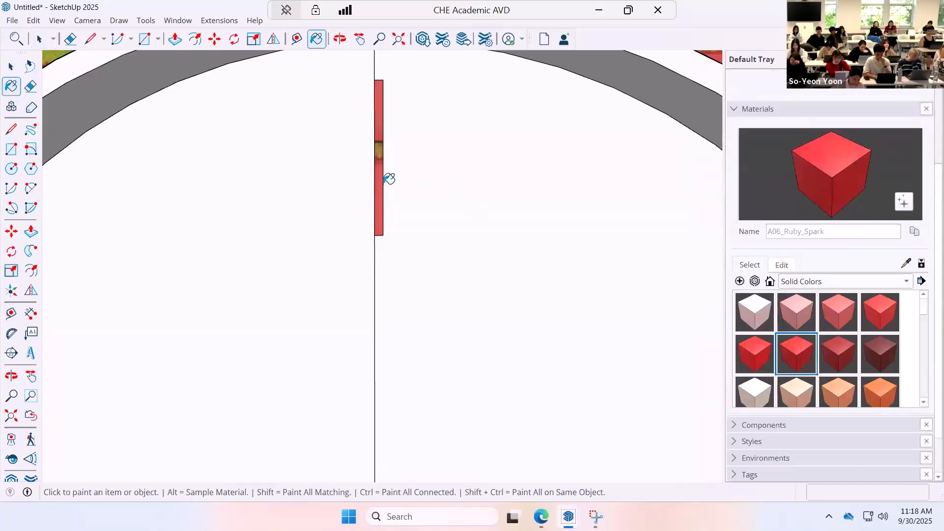
pyautogui.click(381, 173)
pyautogui.press('space')
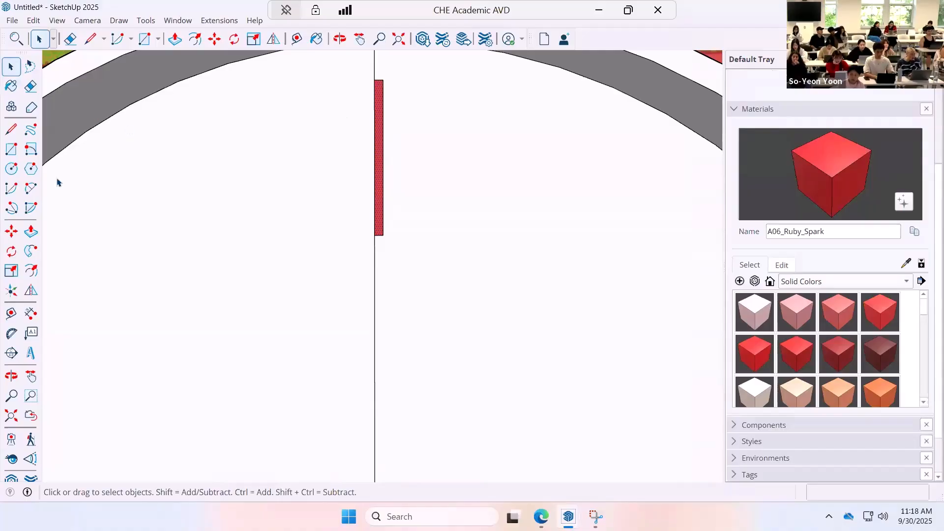
# Copy the red rectangle about 1/8" across the vertical center line and remove the line dividing the two halves.
pyautogui.click(11, 231)
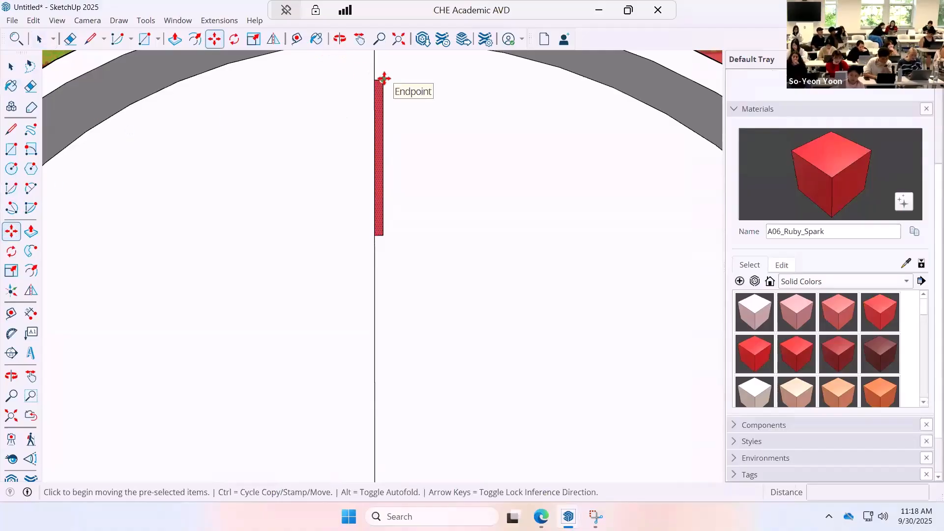
pyautogui.click(384, 78)
pyautogui.press('ctrl')
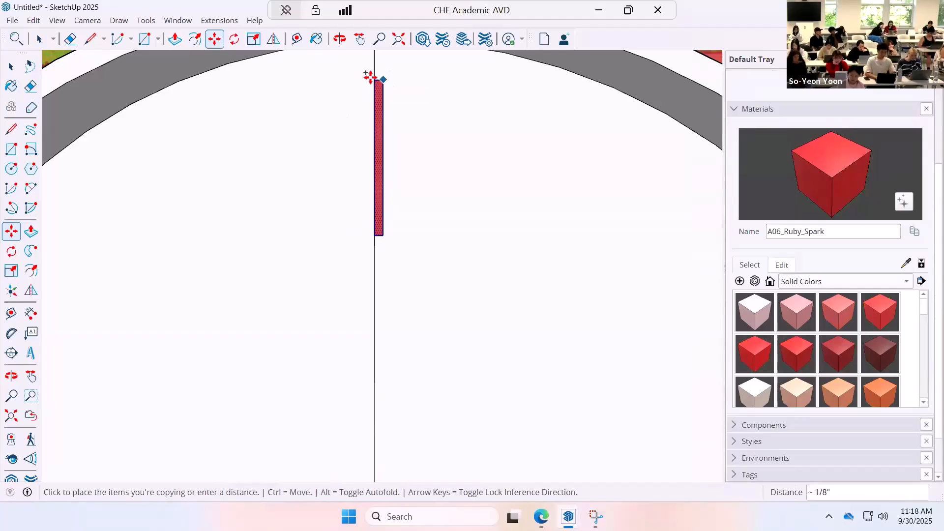
pyautogui.click(374, 79)
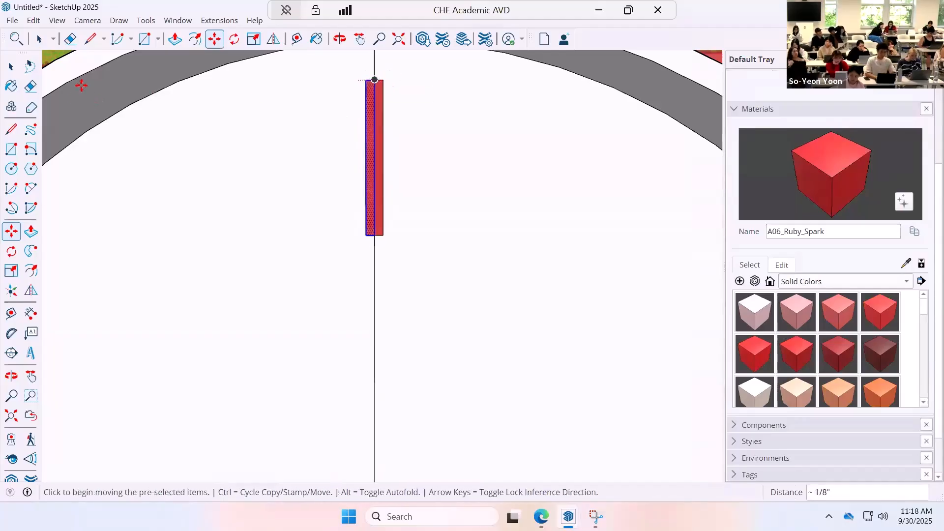
pyautogui.click(13, 68)
pyautogui.click(392, 116)
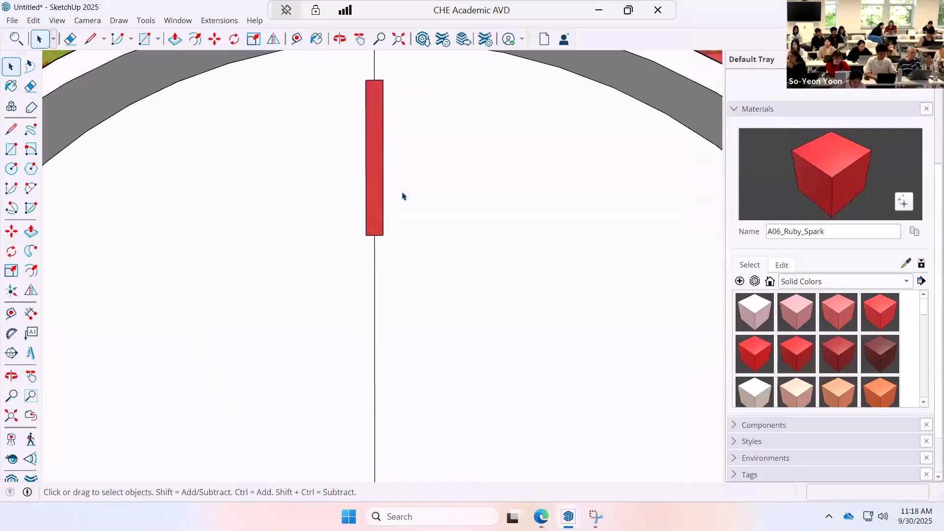
# Push/pull the combined red rectangle about 1 9/16" outward to make a raised hour mark.
pyautogui.scroll(-6, 409, 212)
pyautogui.scroll(6, 409, 212)
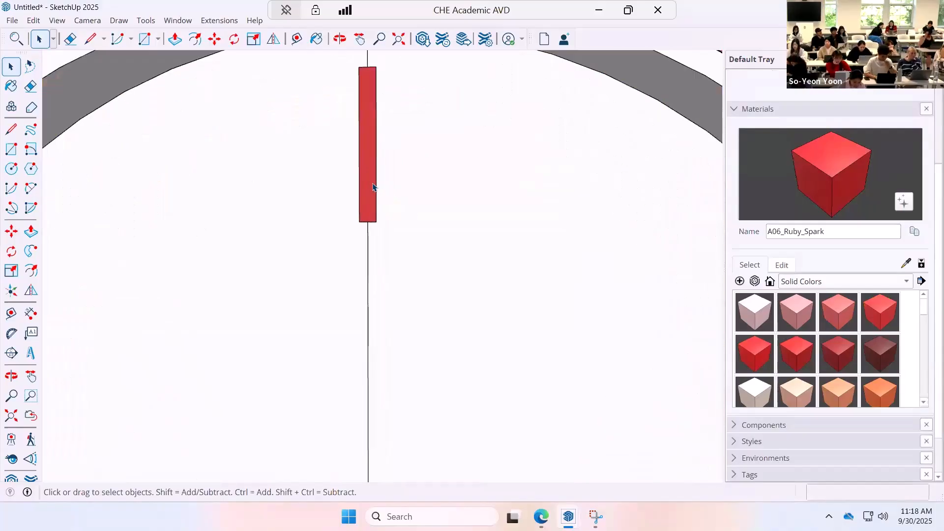
pyautogui.click(30, 231)
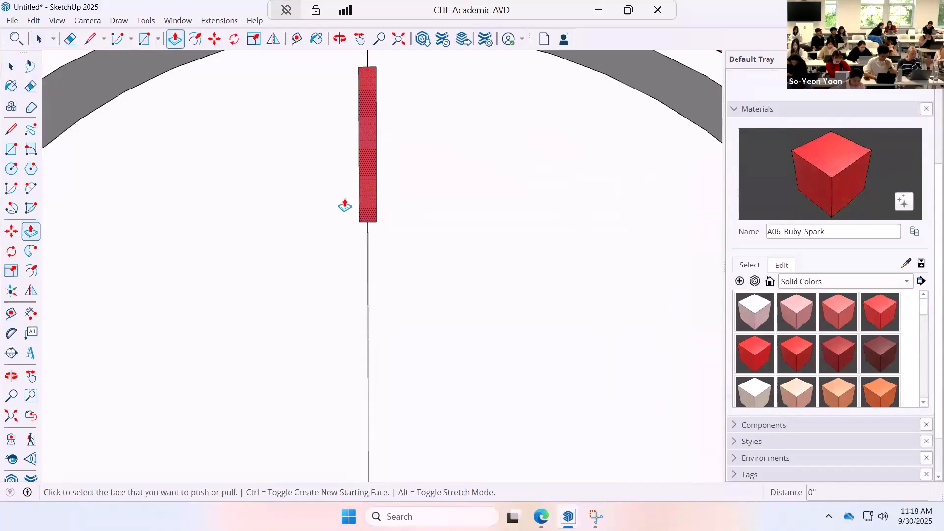
pyautogui.click(343, 204)
pyautogui.scroll(-4, 325, 218)
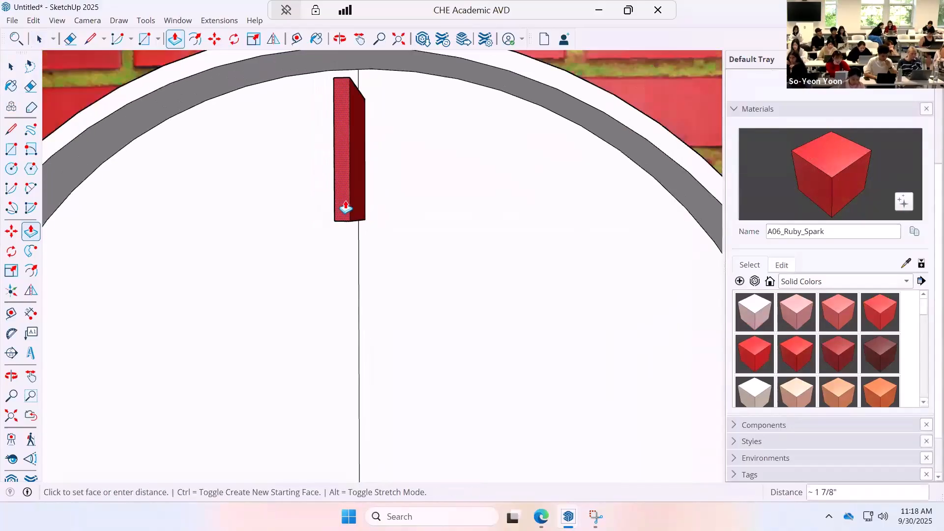
pyautogui.click(346, 207)
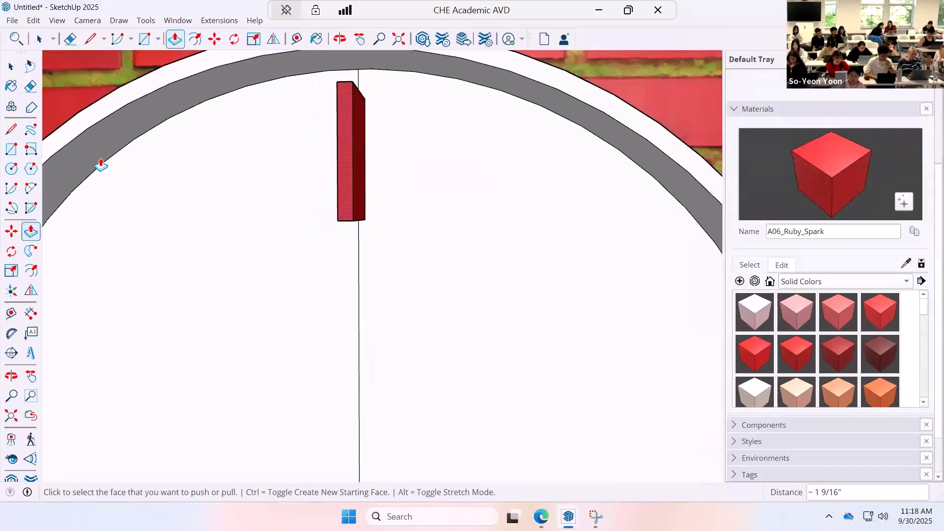
# Delete the remaining center line segments on the recessed face and make the whole raised hour mark a group.
pyautogui.click(10, 67)
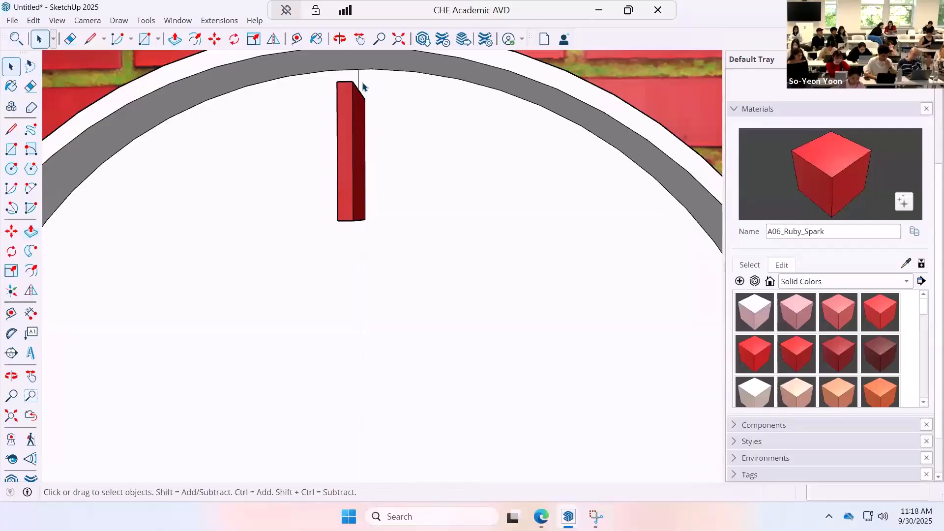
pyautogui.scroll(-5, 377, 176)
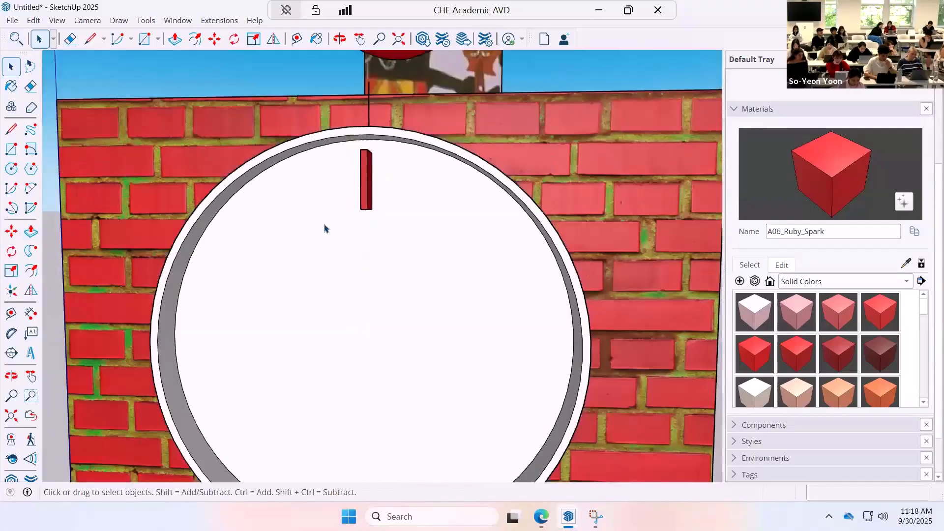
pyautogui.moveTo(332, 224); pyautogui.dragTo(396, 142)
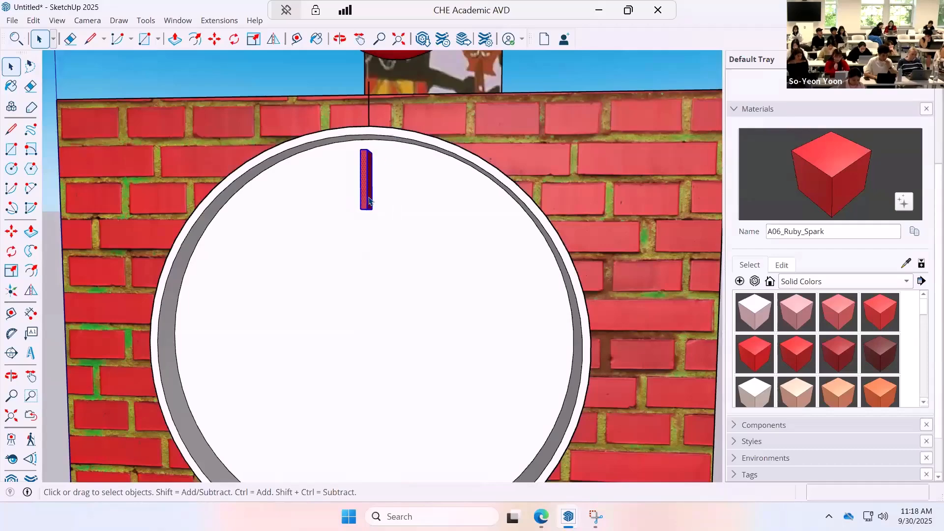
pyautogui.rightClick(369, 199)
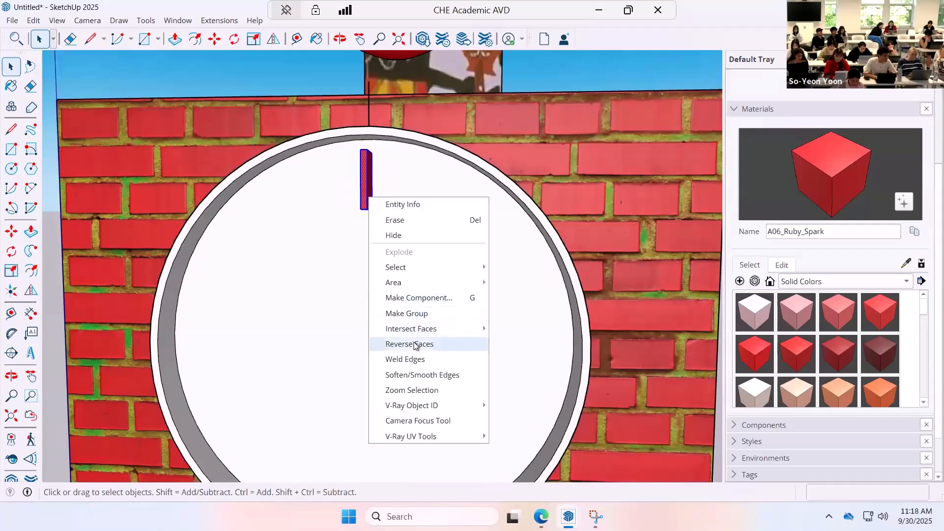
pyautogui.click(425, 315)
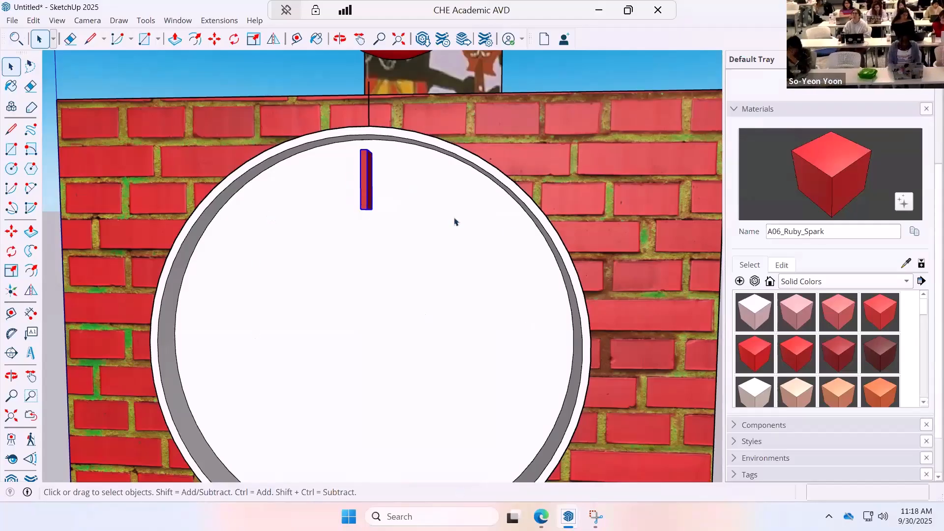
# Draw a line about 7 1/4" long from the side edge of the recessed face to its center.
pyautogui.scroll(-2, 418, 182)
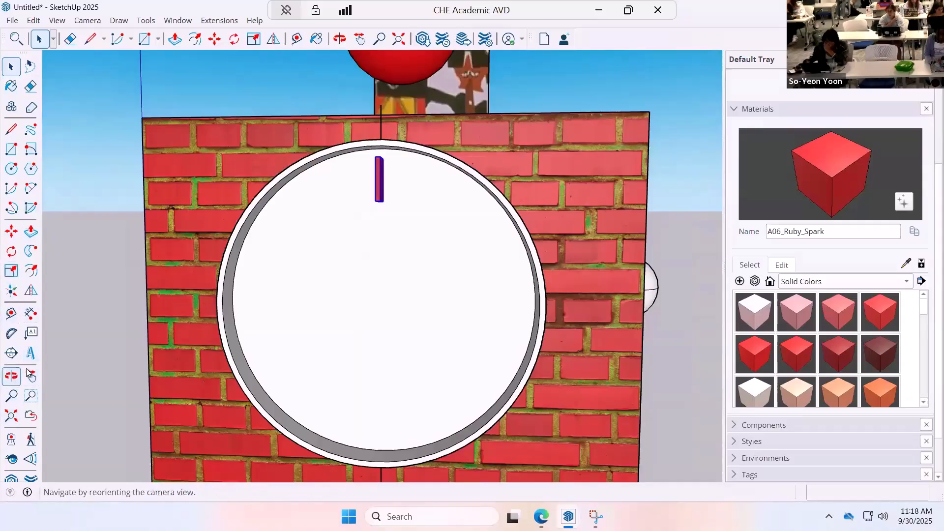
pyautogui.click(12, 375)
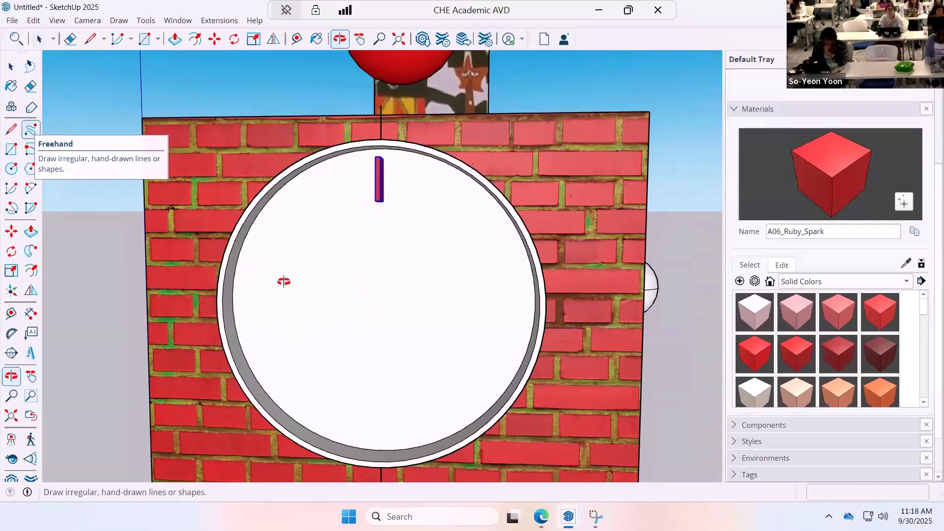
pyautogui.click(12, 129)
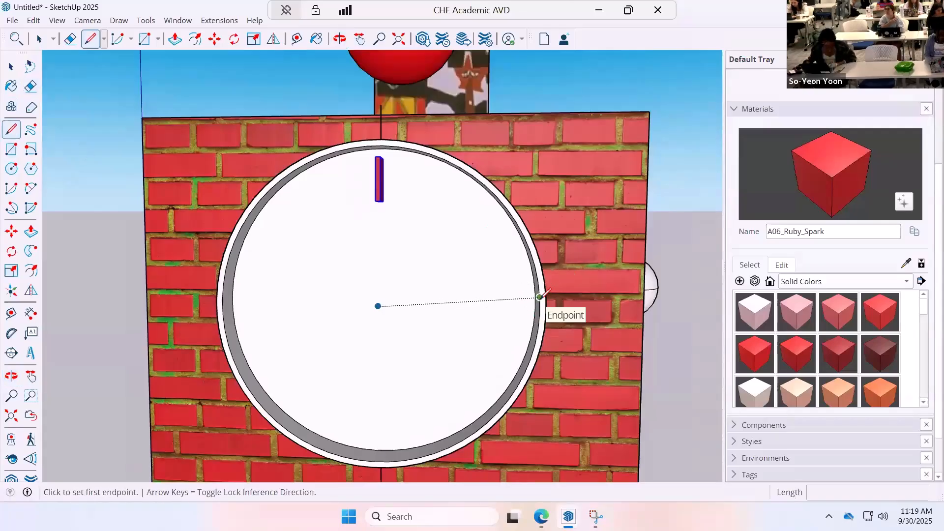
pyautogui.click(539, 297)
pyautogui.click(378, 305)
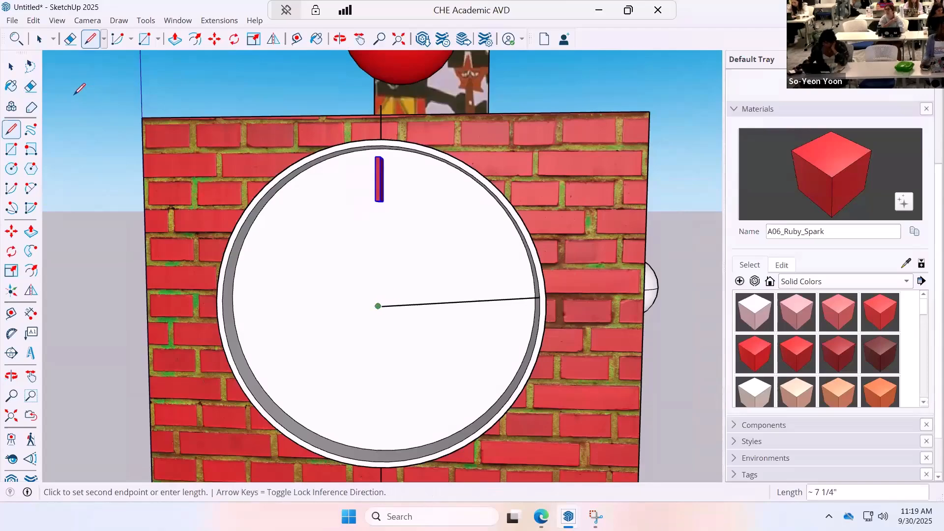
pyautogui.press('space')
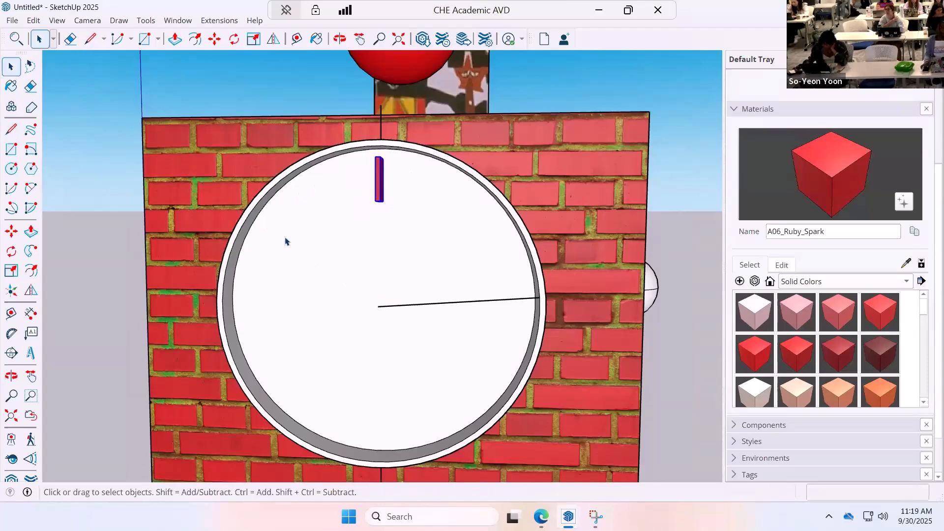
# Try to rotate the hour mark group around the clock's center, starting from the midpoint of the mark's lower end.
pyautogui.click(12, 375)
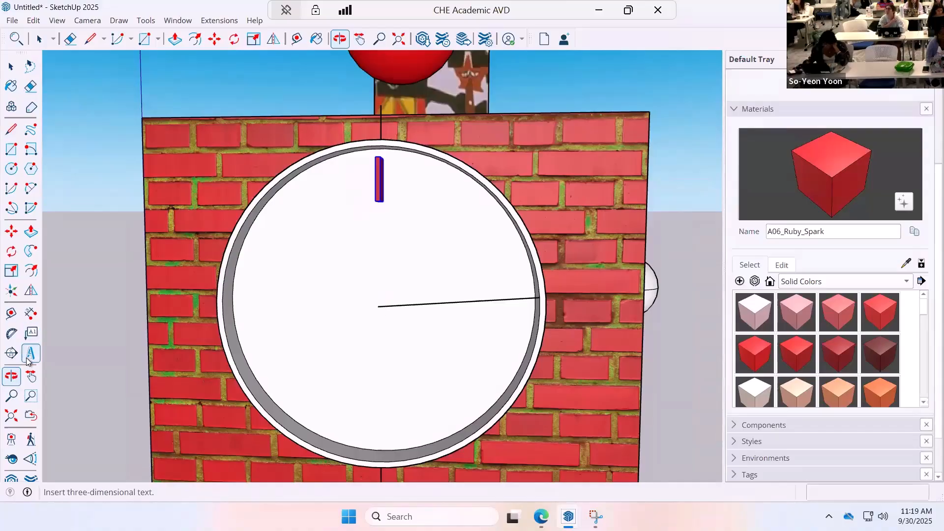
pyautogui.click(11, 251)
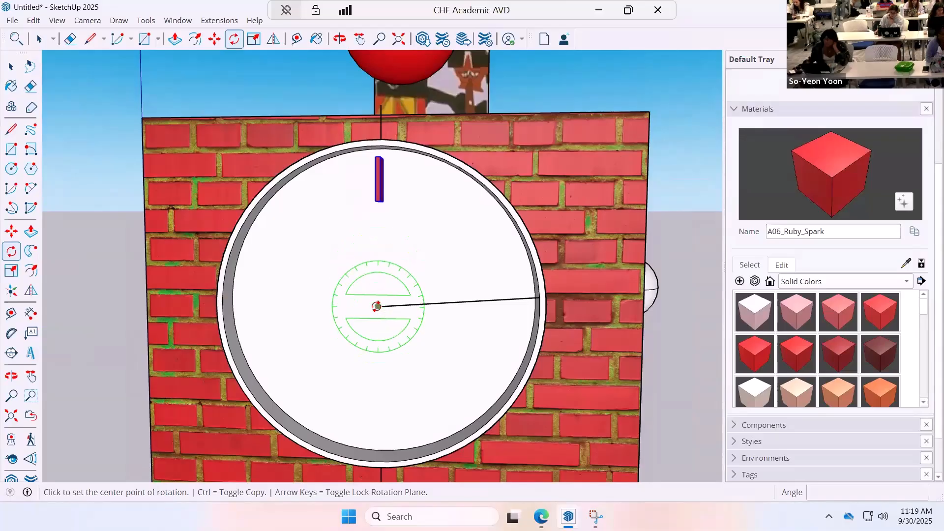
pyautogui.click(377, 305)
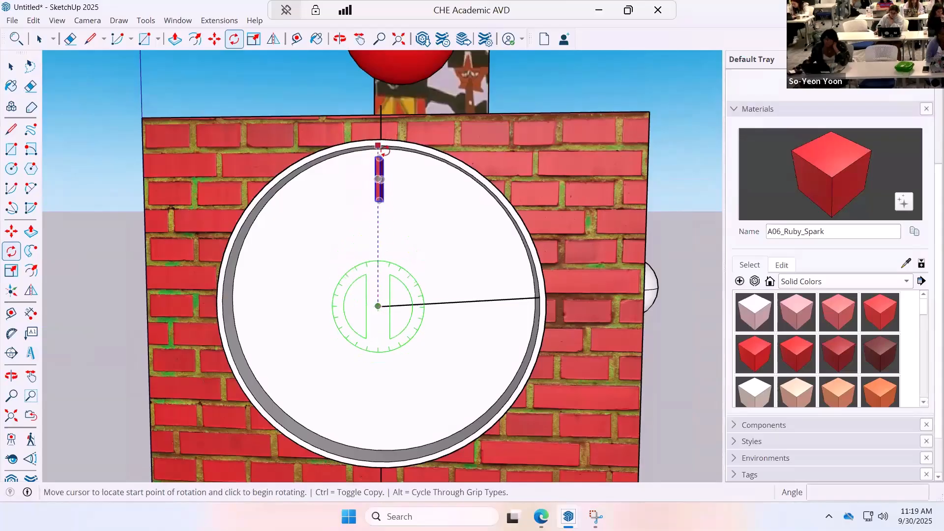
pyautogui.scroll(10, 384, 149)
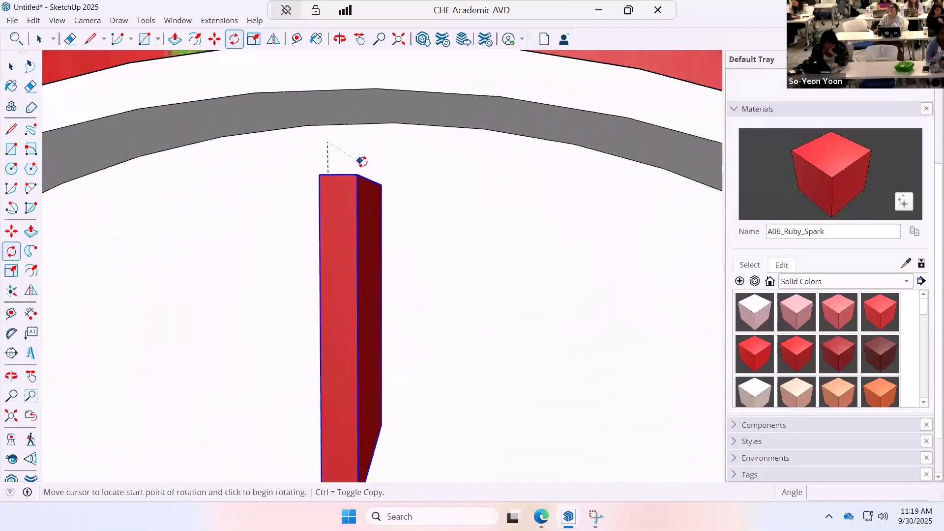
pyautogui.scroll(-6, 362, 162)
pyautogui.moveTo(367, 301); pyautogui.dragTo(376, 183, button='middle')
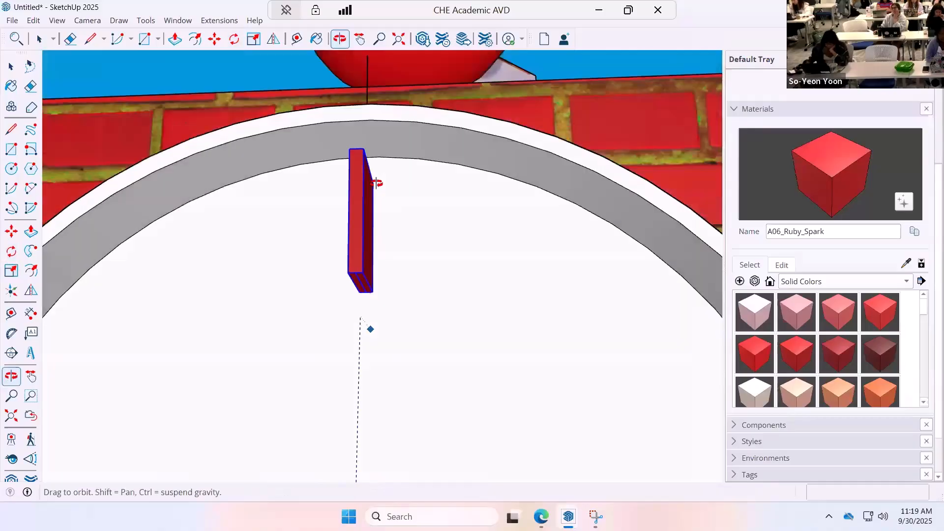
pyautogui.scroll(8, 373, 301)
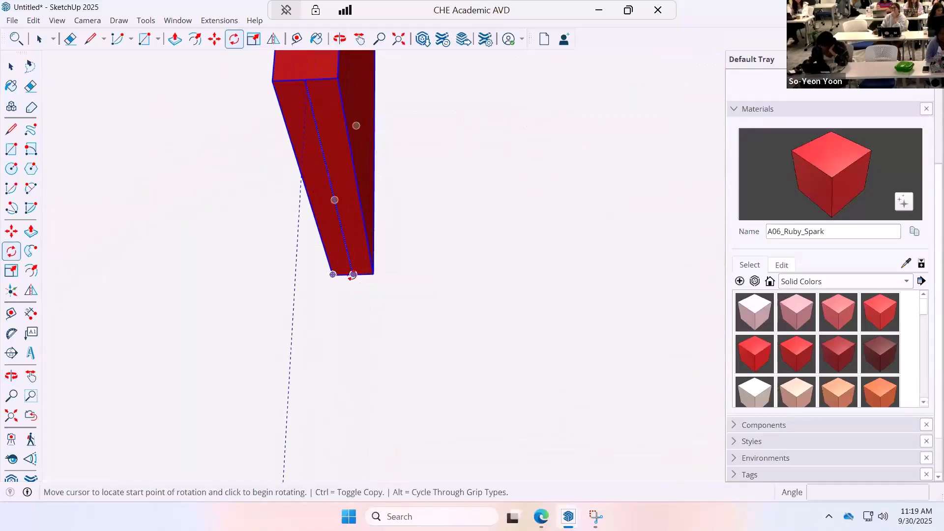
pyautogui.click(353, 275)
pyautogui.scroll(-5, 543, 327)
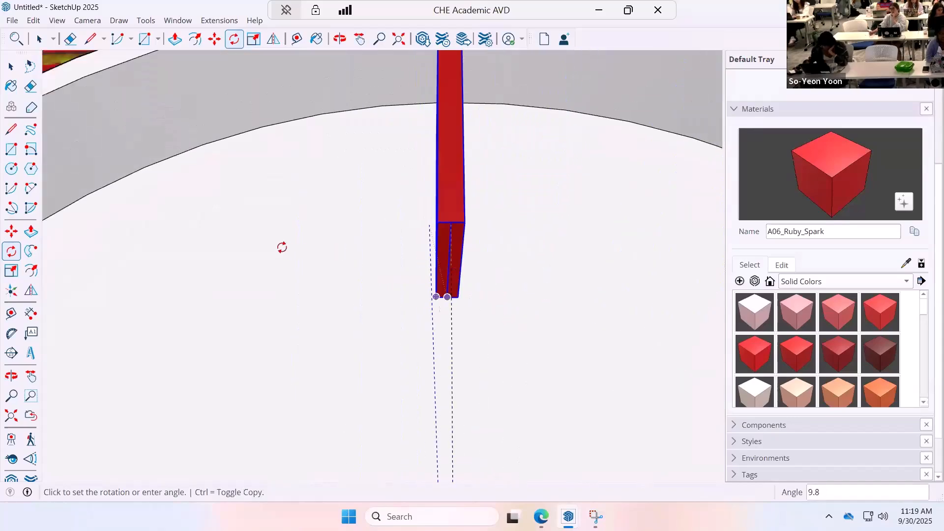
pyautogui.scroll(-3, 600, 280)
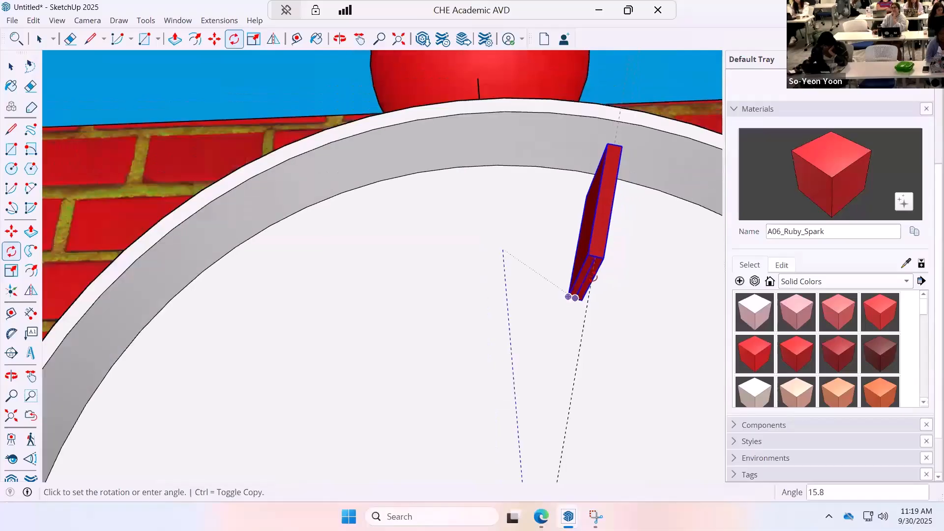
pyautogui.scroll(5, 582, 273)
pyautogui.click(497, 273)
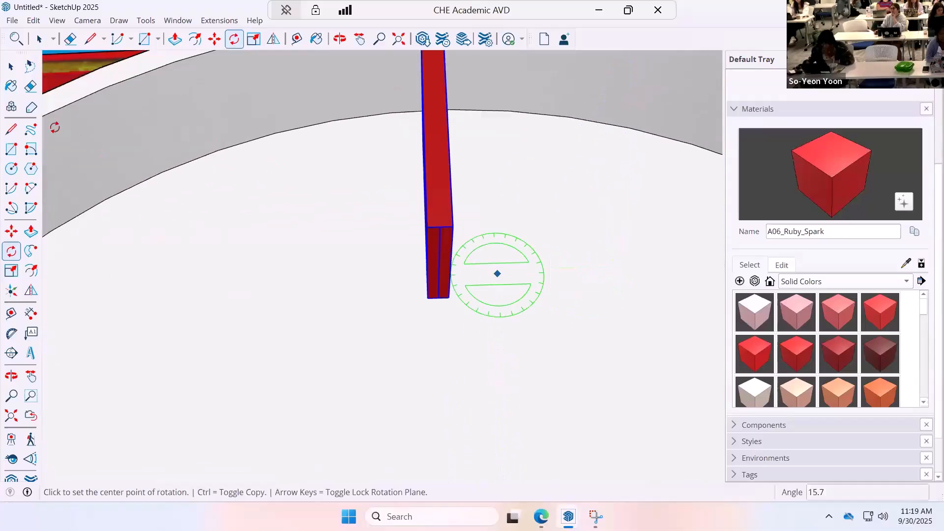
# Try to delete the dividing edge on the hour mark's lower end from outside the group, and undo the deletion.
pyautogui.click(11, 66)
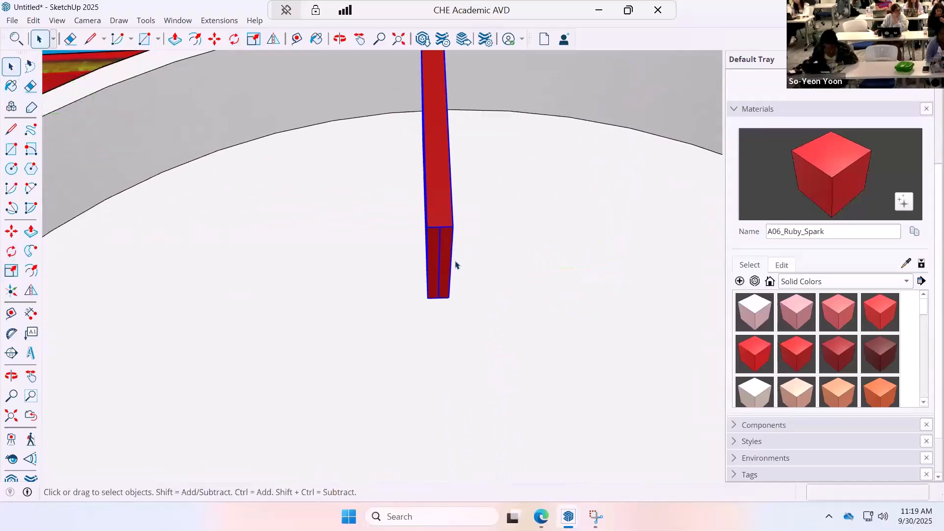
pyautogui.click(455, 266)
pyautogui.click(443, 272)
pyautogui.press('Delete')
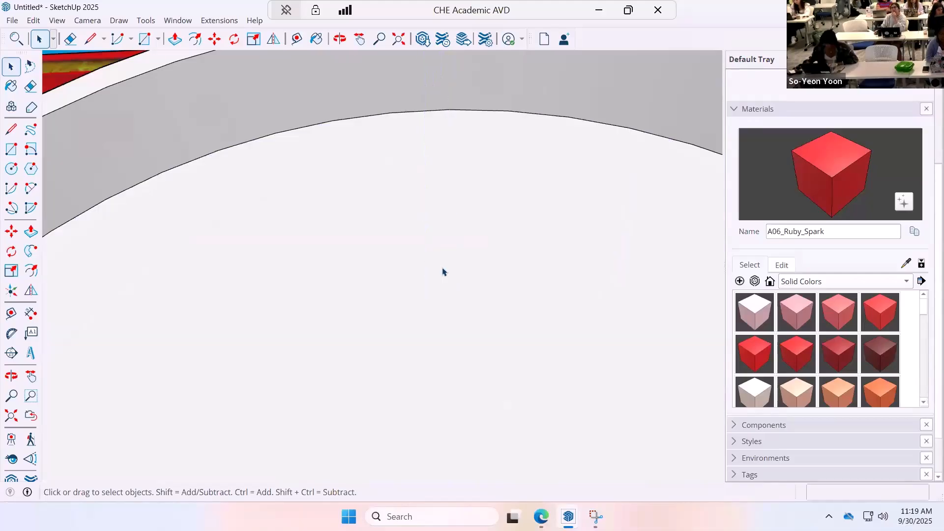
pyautogui.hotkey('ctrl', 'z')
# Open the hour mark's group for editing and delete one half of its split lower end face.
pyautogui.doubleClick(437, 268)
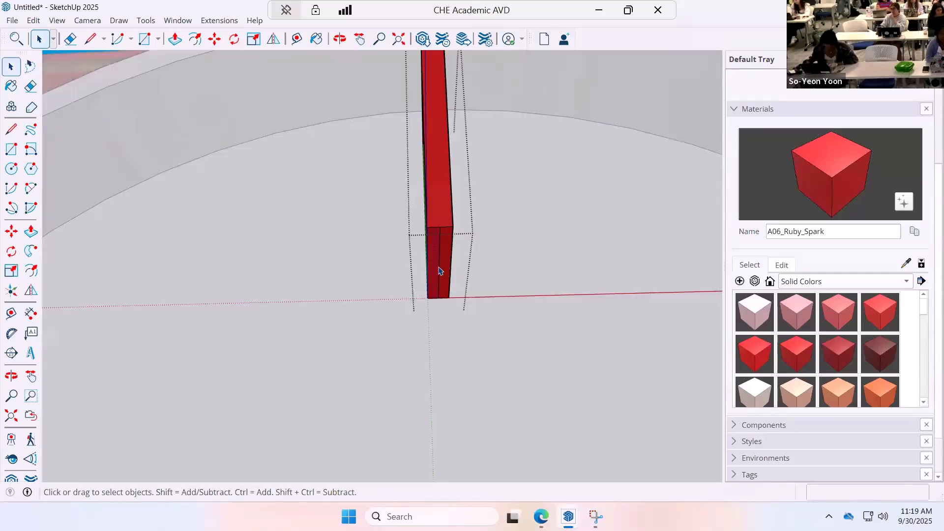
pyautogui.click(547, 261)
pyautogui.doubleClick(441, 275)
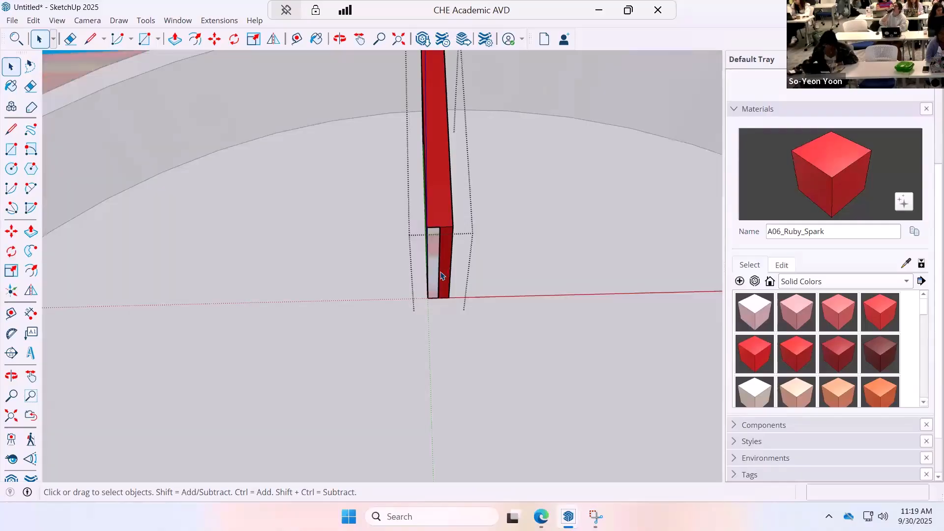
# Delete the dividing edge on the hour mark's lower end, undo the end face deletions, and leave the group.
pyautogui.press('Delete')
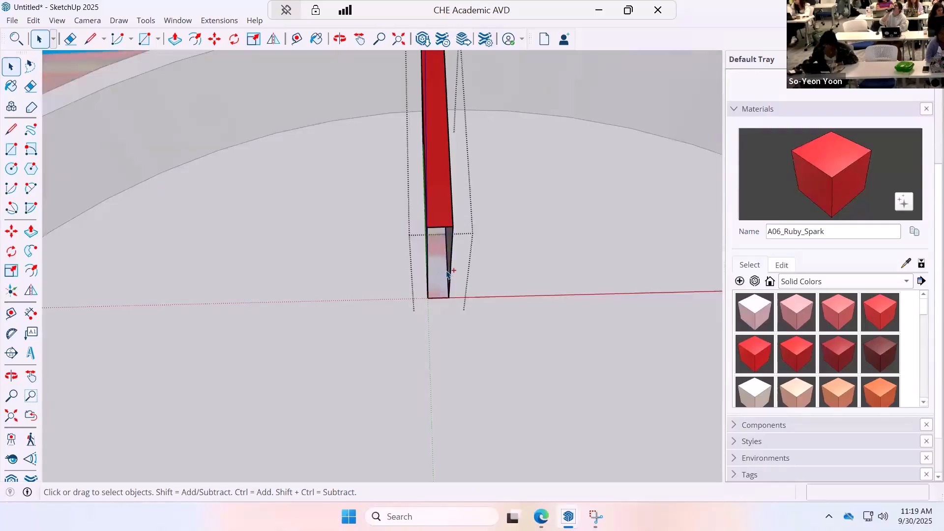
pyautogui.hotkey('ctrl', 'z')
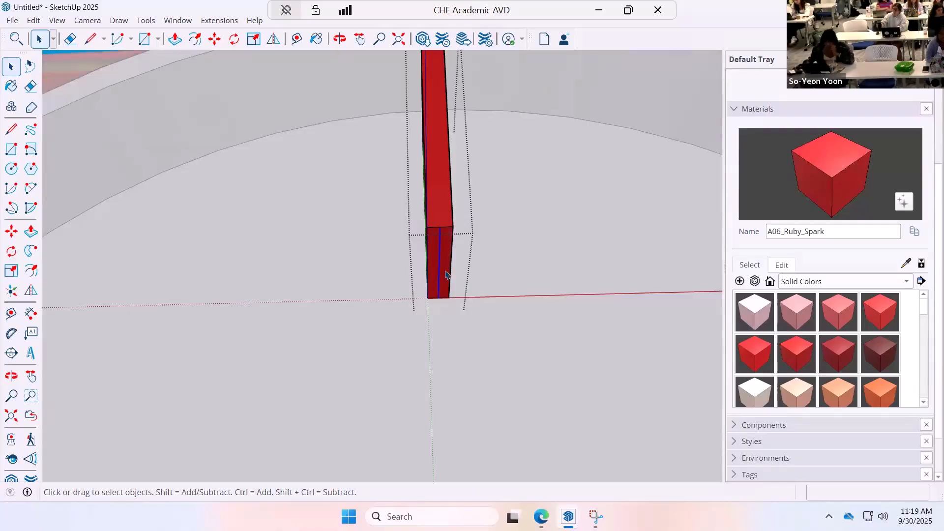
pyautogui.scroll(-5, 471, 270)
pyautogui.press('Escape')
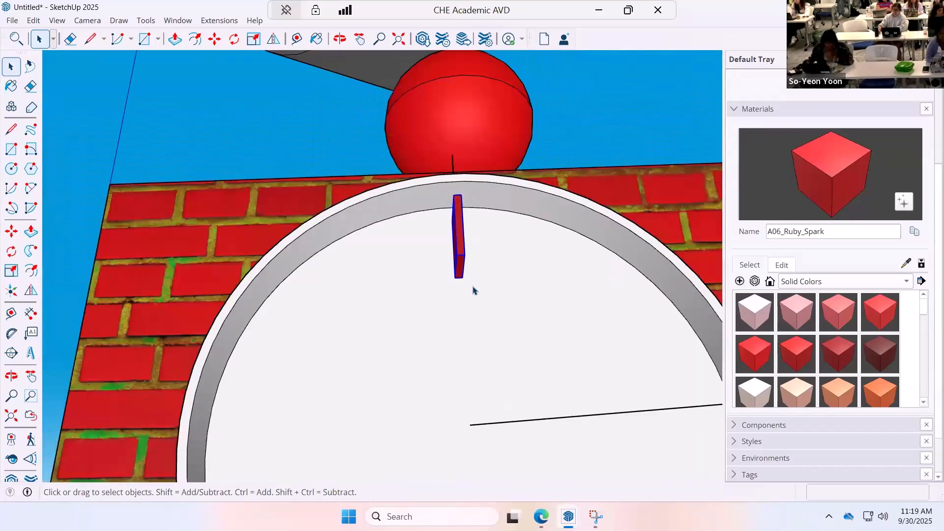
# Create a copy of the hour mark group rotated 30° around the clock's center.
pyautogui.scroll(-2, 474, 291)
pyautogui.moveTo(477, 322); pyautogui.dragTo(482, 354, button='middle')
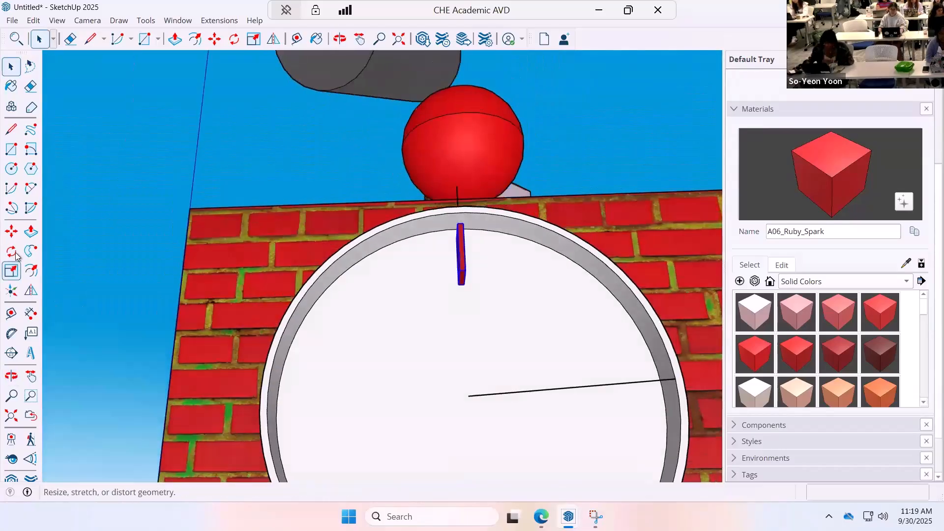
pyautogui.click(15, 253)
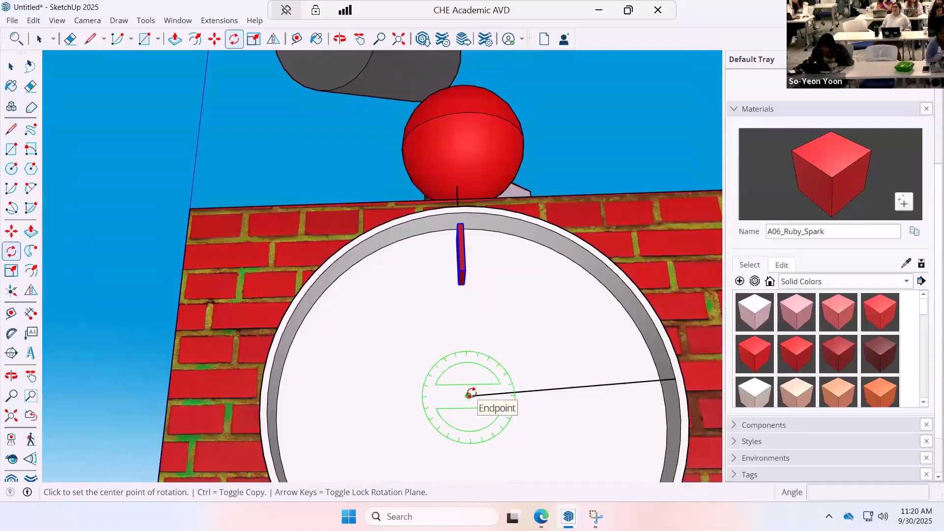
pyautogui.click(468, 395)
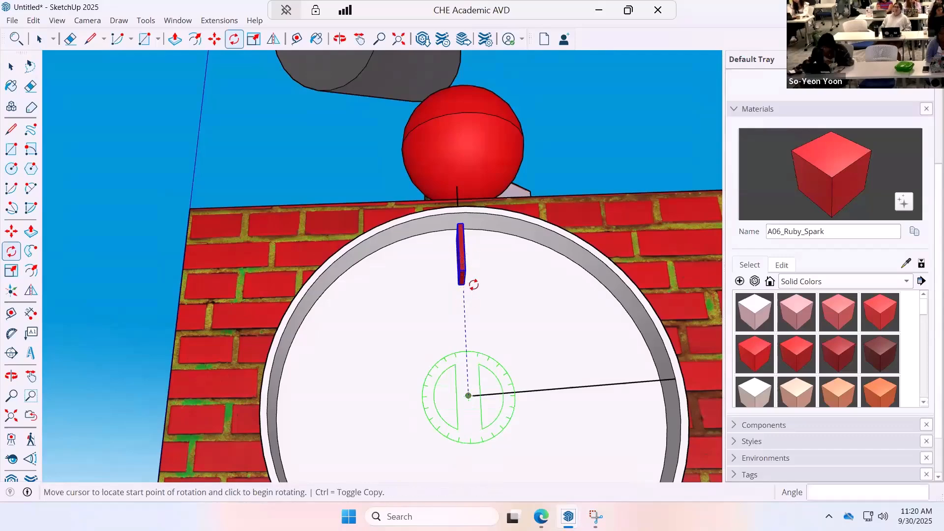
pyautogui.click(465, 289)
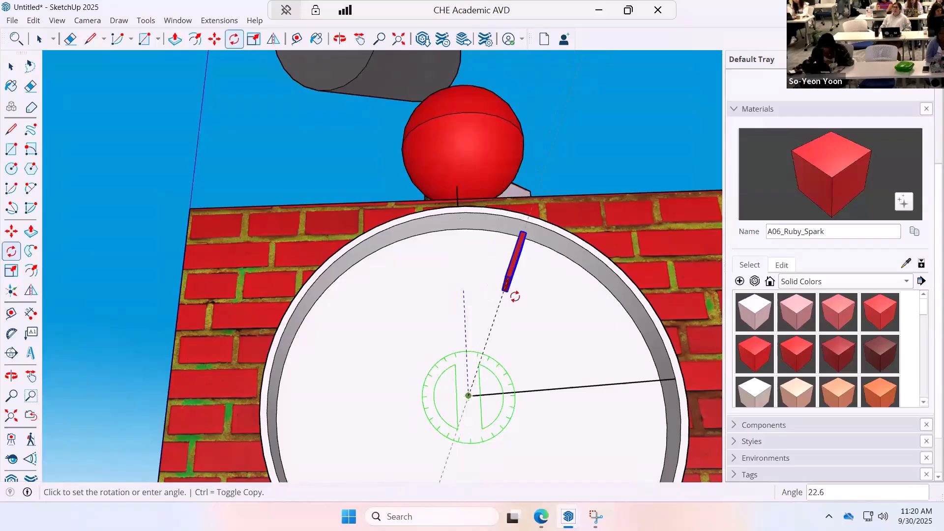
pyautogui.press('ctrl')
pyautogui.write('3')
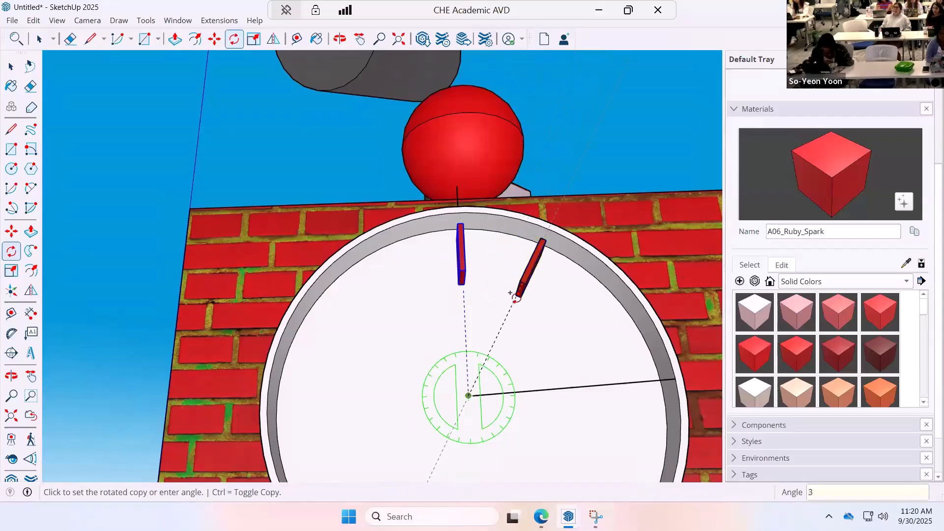
pyautogui.write('0')
pyautogui.press('Return')
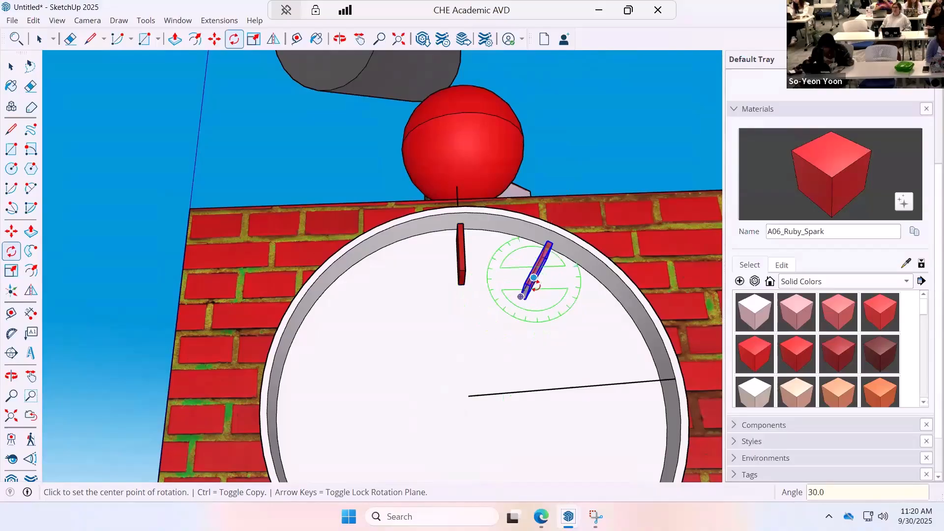
# Array the rotated hour mark copy 11 times (11x) around the clock face.
pyautogui.write('11x')
pyautogui.press('Return')
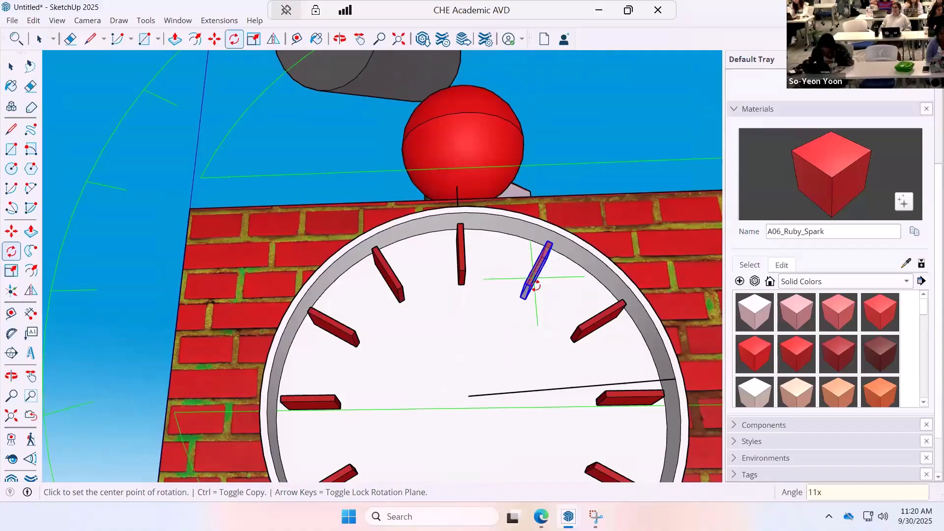
pyautogui.moveTo(542, 335); pyautogui.dragTo(438, 451, button='middle')
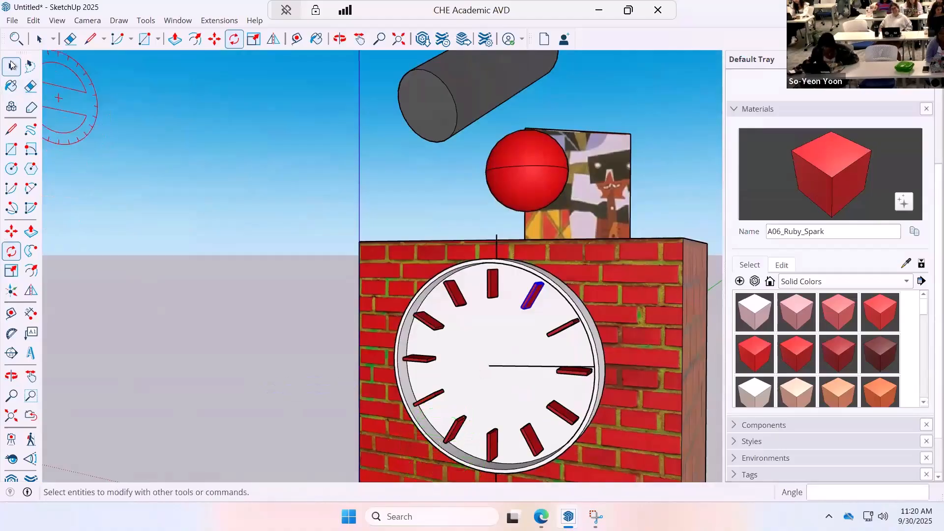
pyautogui.press('space')
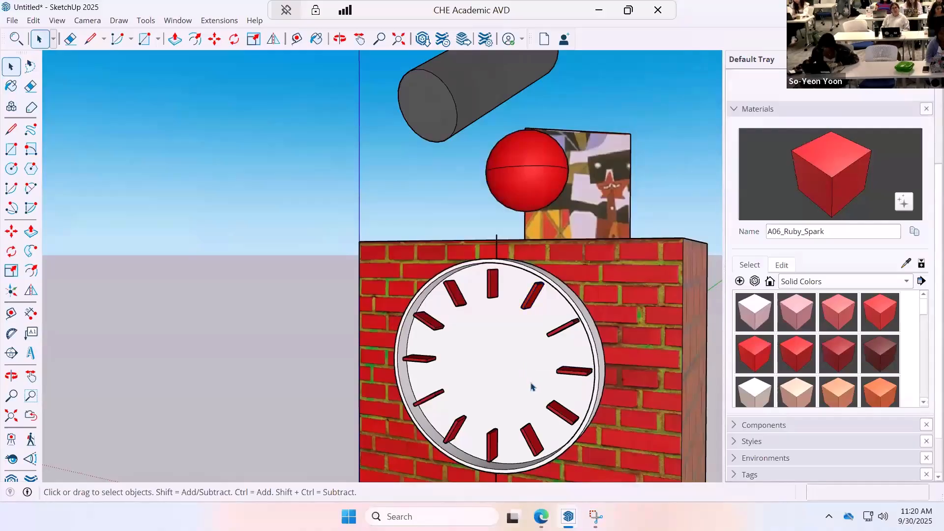
# Undo the rotated hour mark copies and delete the original hour mark group.
pyautogui.hotkey('ctrl', 'z')
pyautogui.hotkey('ctrl', 'z')
pyautogui.hotkey('ctrl', 'z')
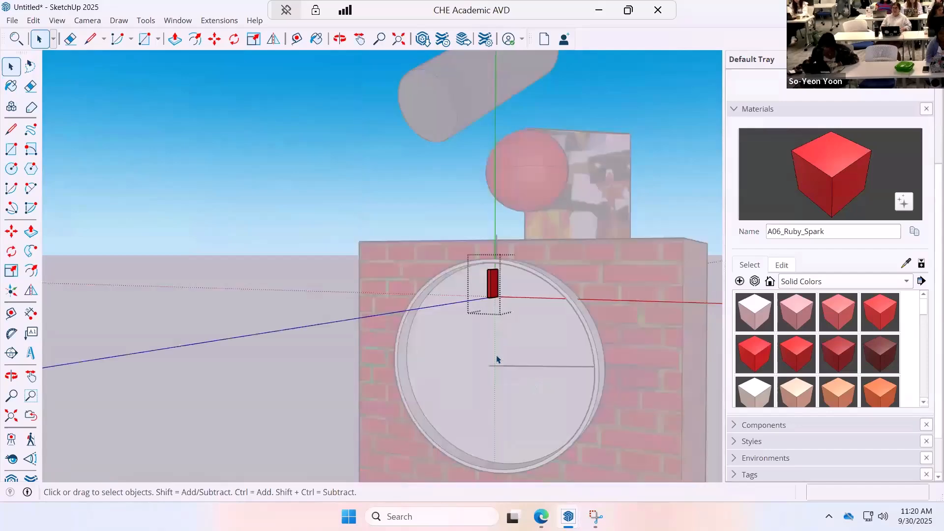
pyautogui.click(346, 203)
pyautogui.click(491, 287)
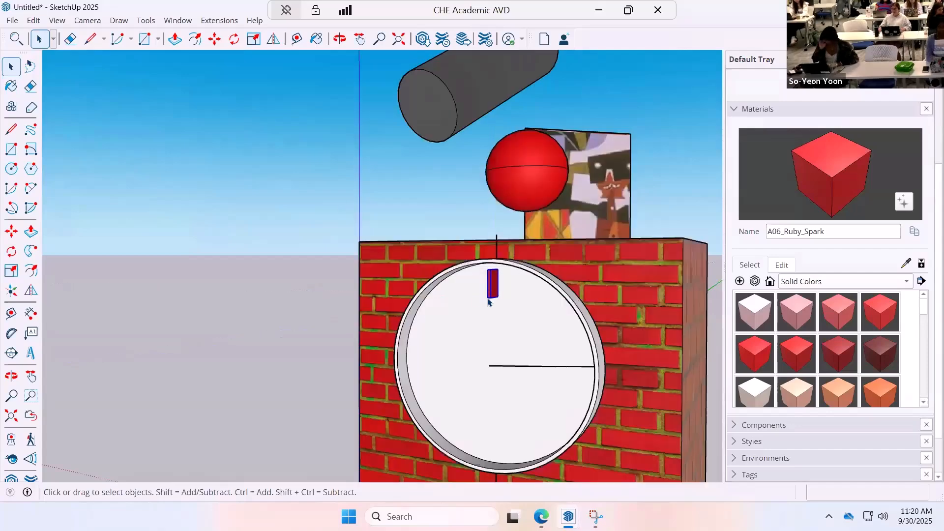
pyautogui.press('Delete')
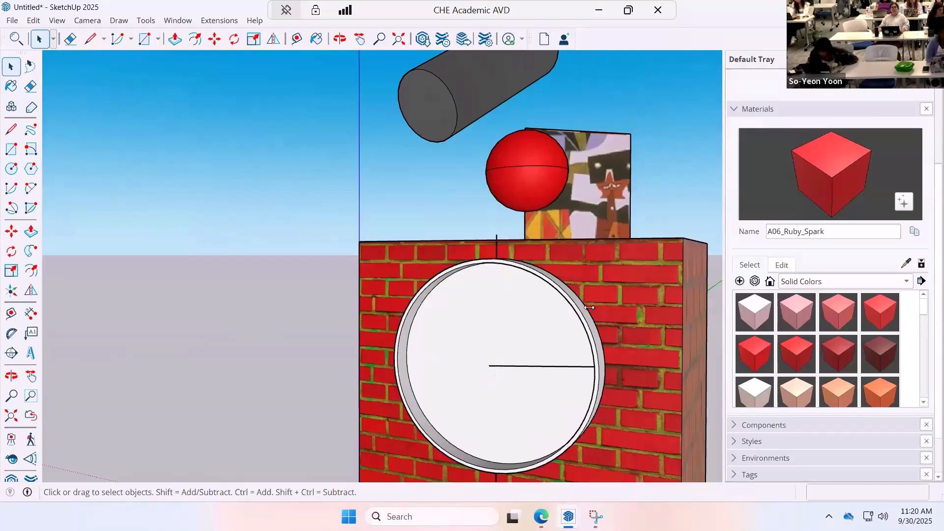
# Delete the horizontal line between the clock's center and the edge of the recessed face.
pyautogui.scroll(-3, 715, 388)
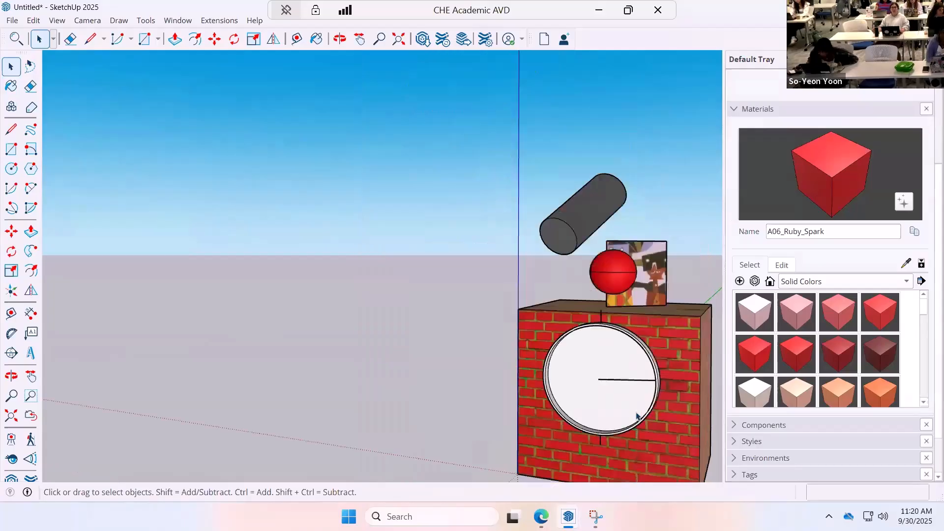
pyautogui.moveTo(637, 417)
pyautogui.mouseDown(button='middle')
pyautogui.moveTo(629, 465)
pyautogui.moveTo(436, 354)
pyautogui.moveTo(352, 263)
pyautogui.mouseUp(button='middle')
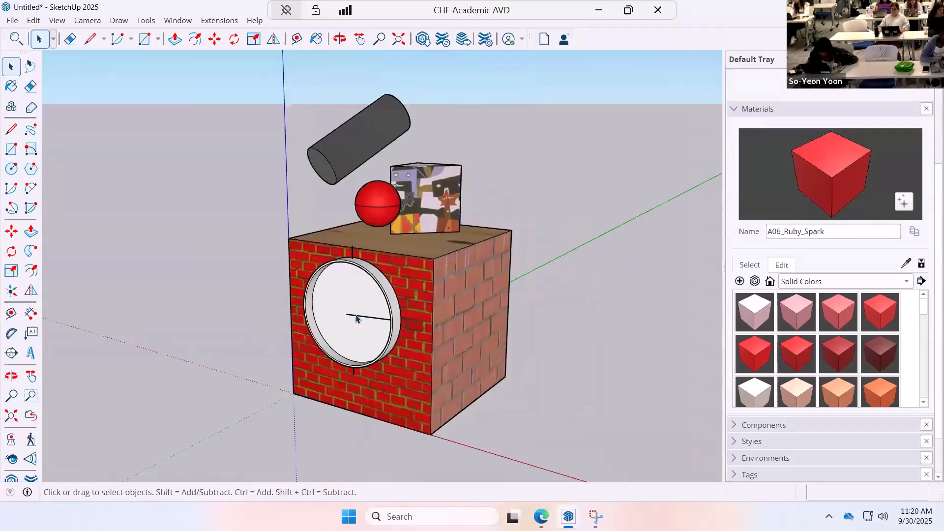
pyautogui.scroll(3, 347, 326)
pyautogui.moveTo(348, 324); pyautogui.dragTo(427, 301, button='middle')
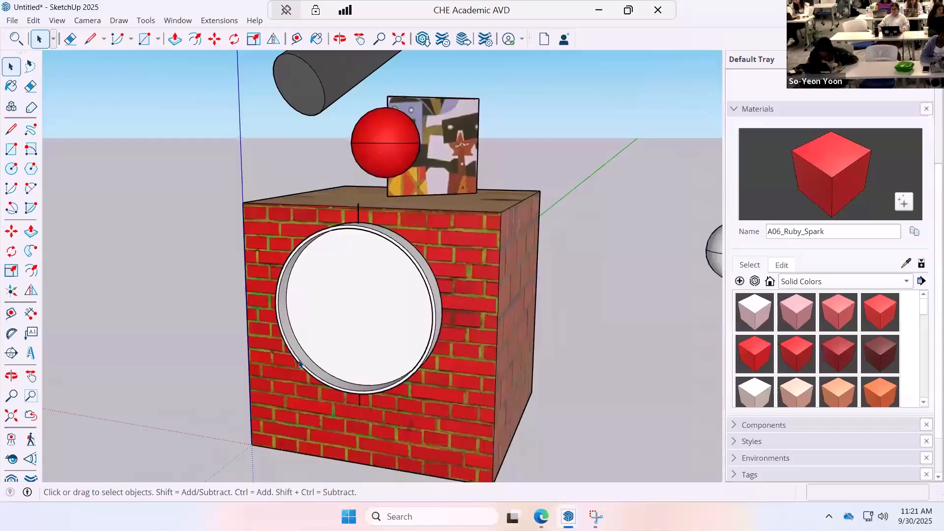
# Draw a line about 7 1/4" long from the recessed face's side edge to its center.
pyautogui.moveTo(262, 374); pyautogui.dragTo(581, 369, button='middle')
pyautogui.press('space')
pyautogui.scroll(5, 315, 256)
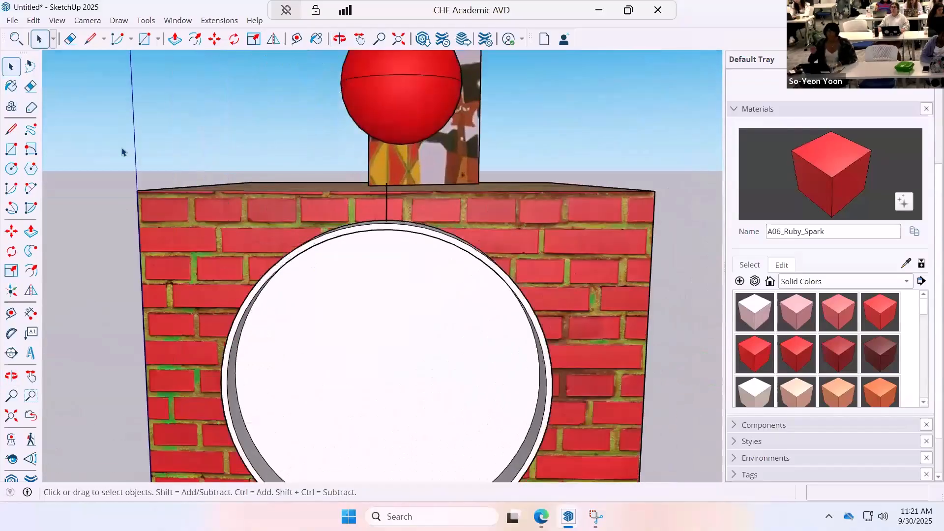
pyautogui.click(11, 149)
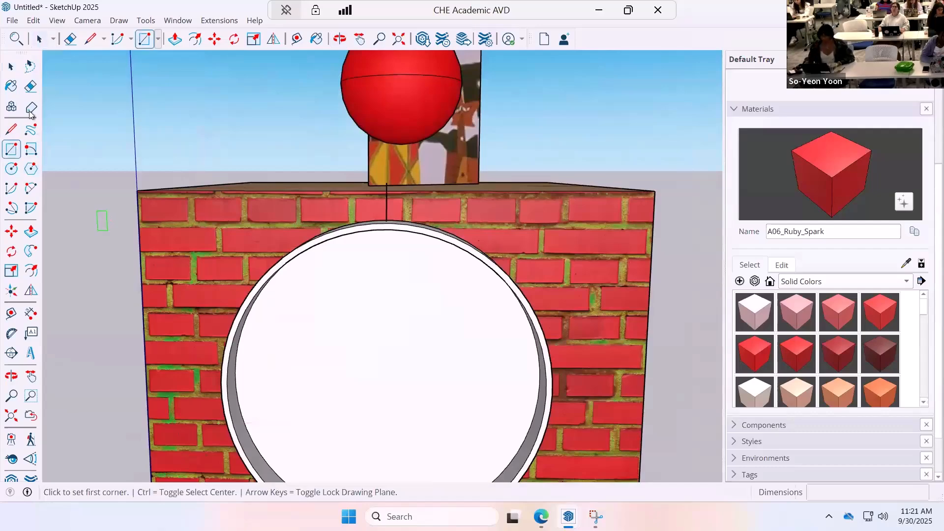
pyautogui.click(10, 129)
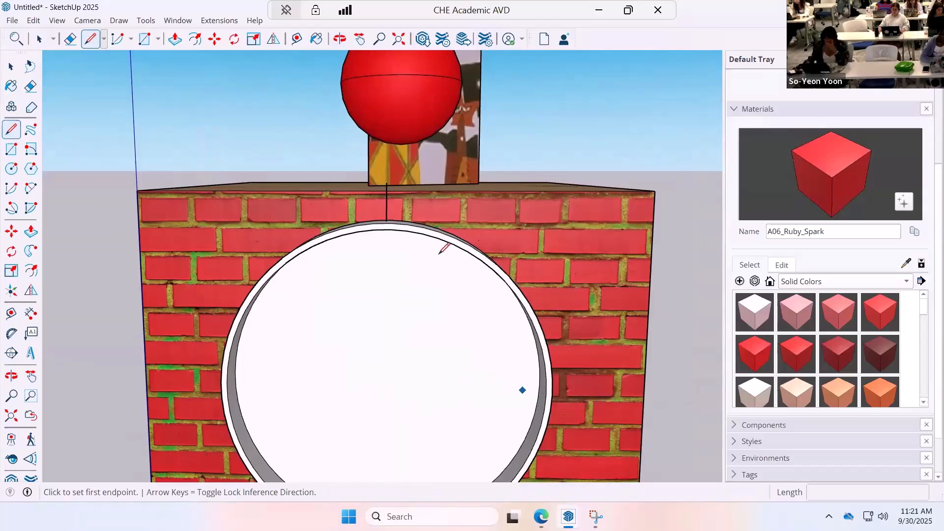
pyautogui.click(545, 394)
pyautogui.press('Escape')
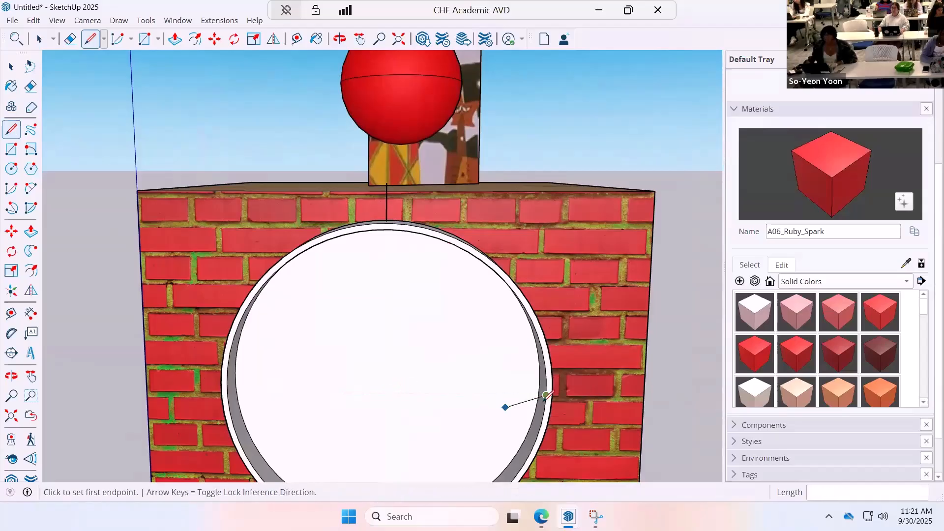
pyautogui.scroll(5, 530, 388)
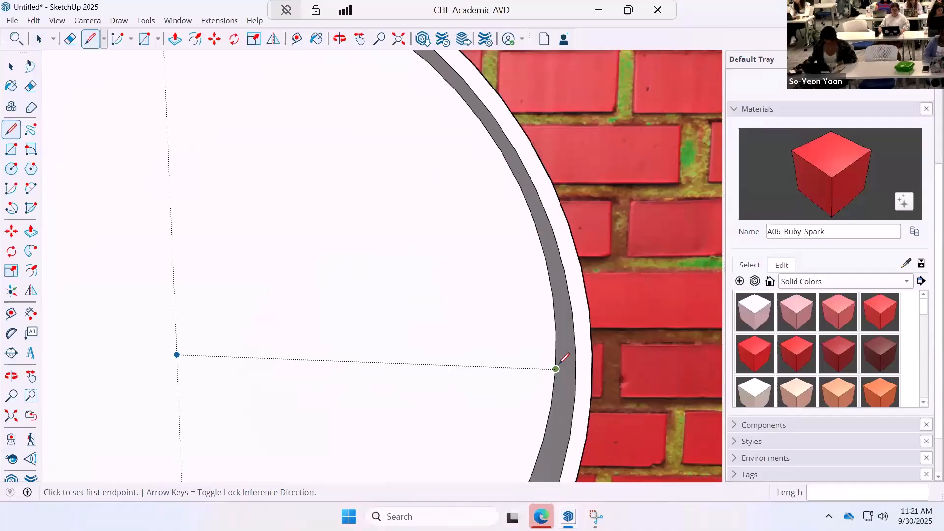
pyautogui.click(555, 369)
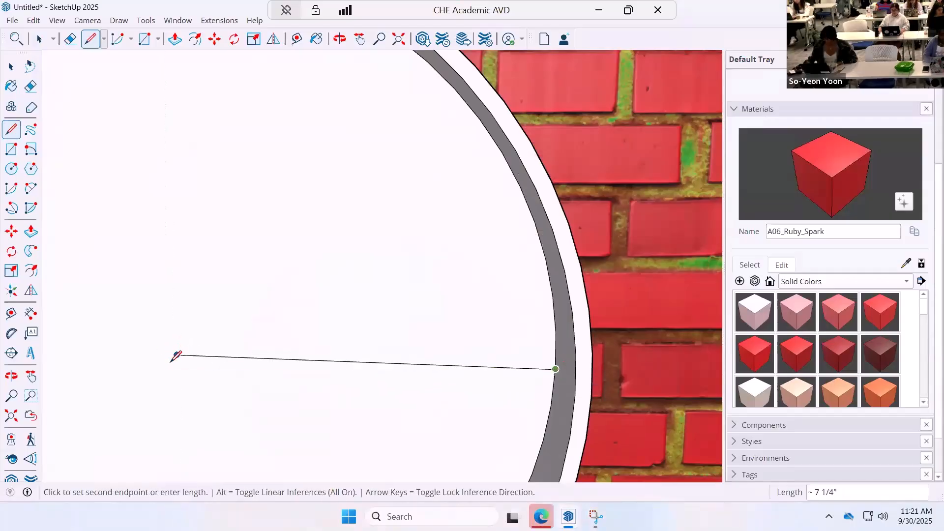
pyautogui.click(176, 354)
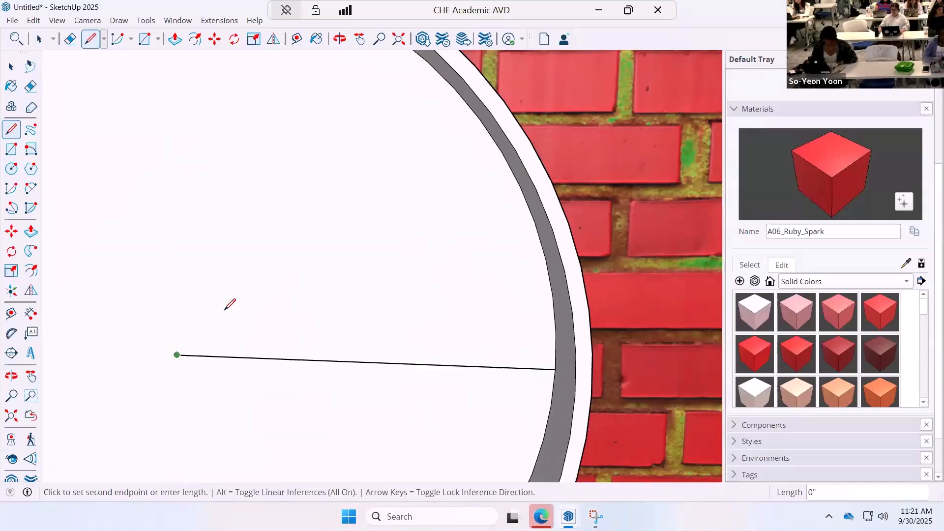
# Draw a vertical line about 7" up from the clock's center and a circle of about 7/16" radius near its upper end.
pyautogui.scroll(-5, 226, 268)
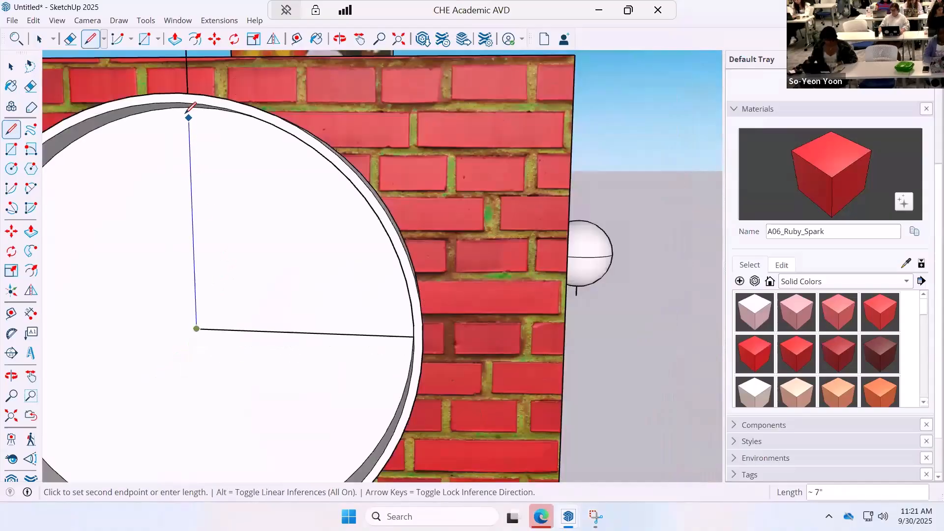
pyautogui.click(193, 130)
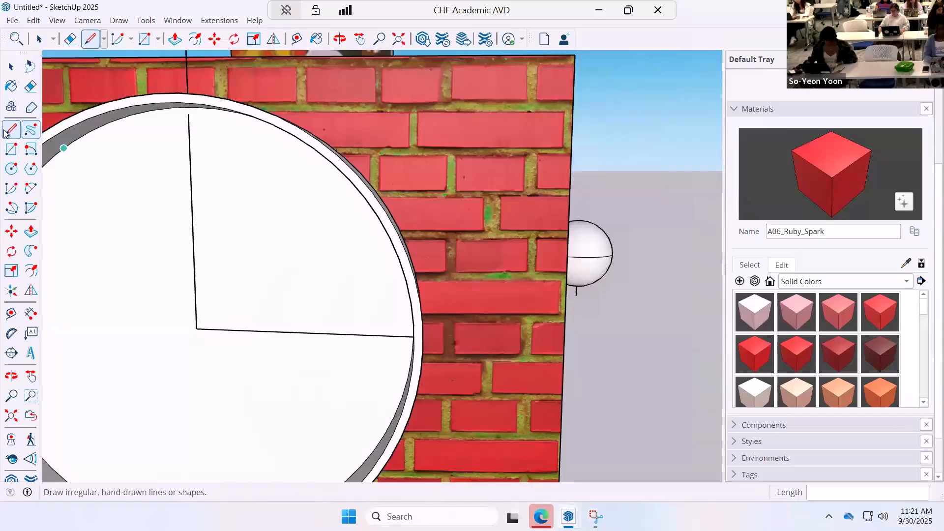
pyautogui.click(11, 169)
pyautogui.click(189, 136)
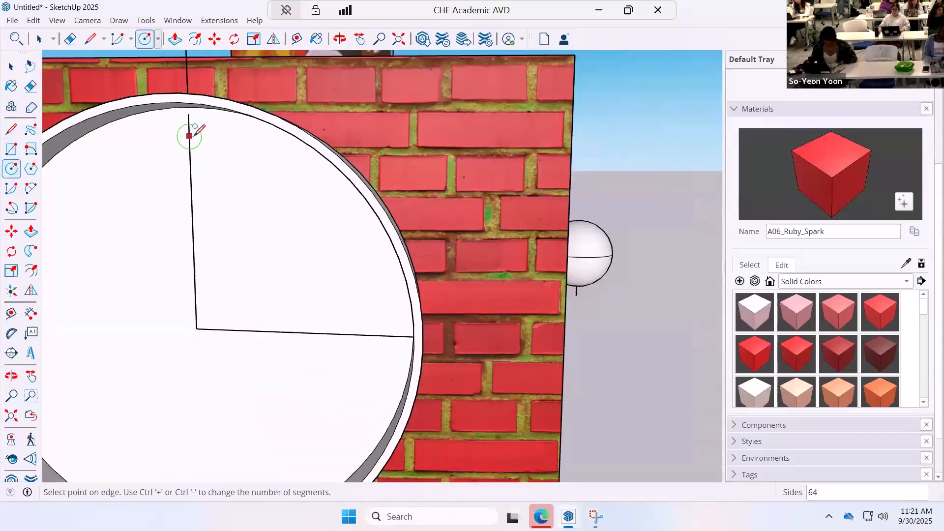
pyautogui.click(203, 133)
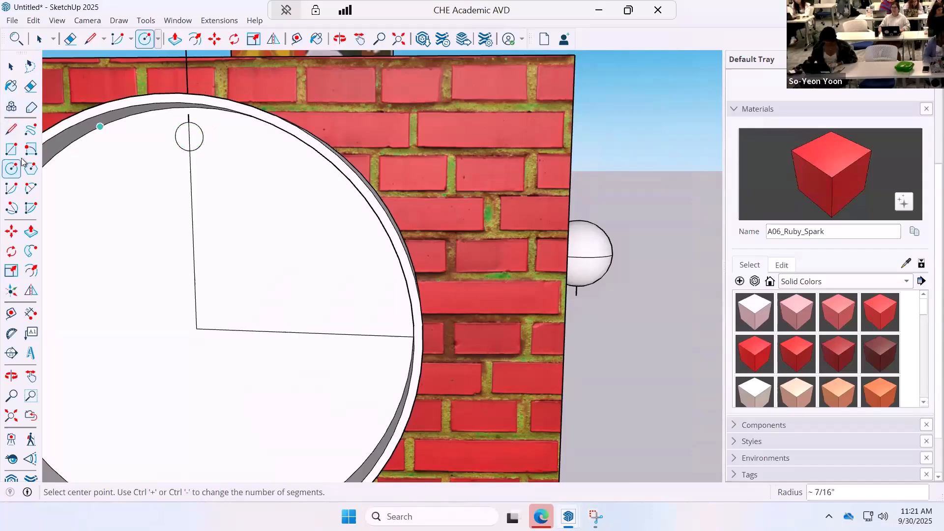
# Erase the line segments above and inside the small circle, and extrude the circle outward about 13/16".
pyautogui.click(31, 86)
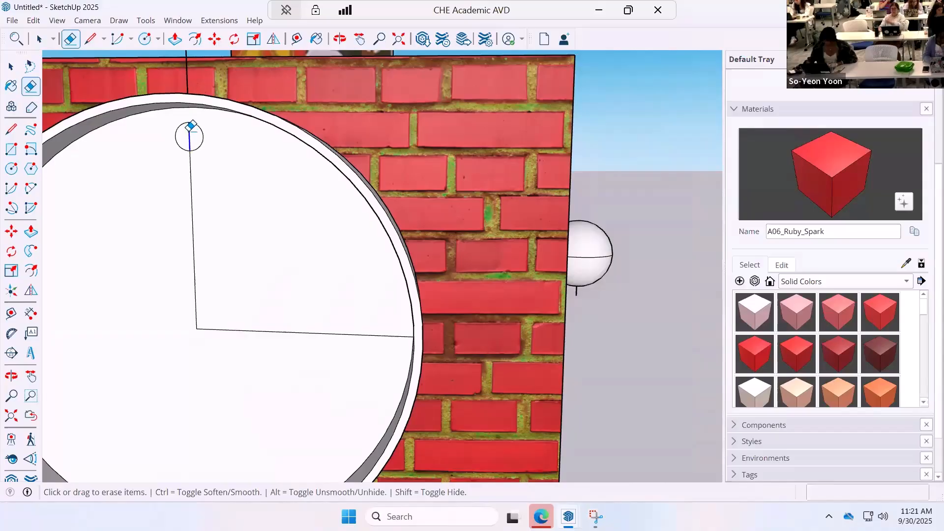
pyautogui.click(31, 231)
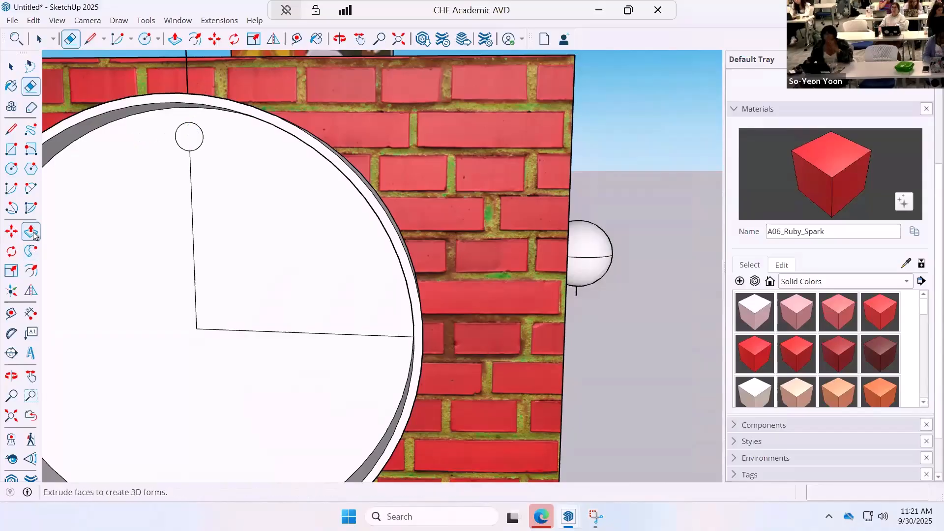
pyautogui.click(194, 140)
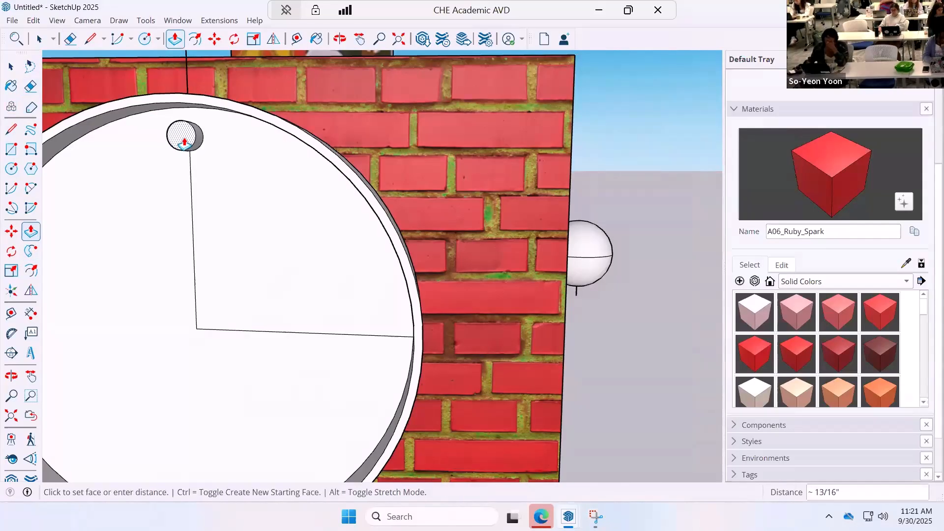
pyautogui.click(219, 202)
# Paint the small cylinder's front face and side with the solid color B04_Peach_Ember.
pyautogui.moveTo(217, 148); pyautogui.dragTo(225, 178, button='middle')
pyautogui.press('b')
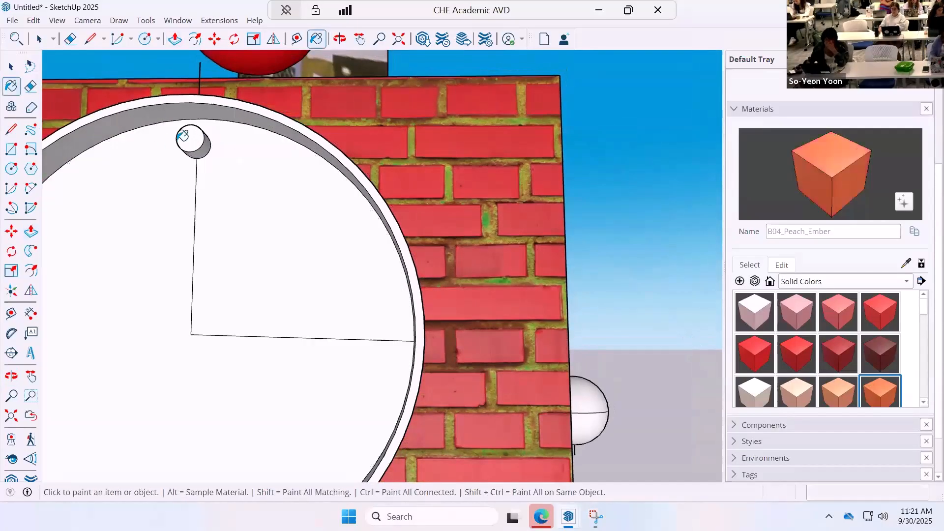
pyautogui.click(198, 143)
pyautogui.click(205, 150)
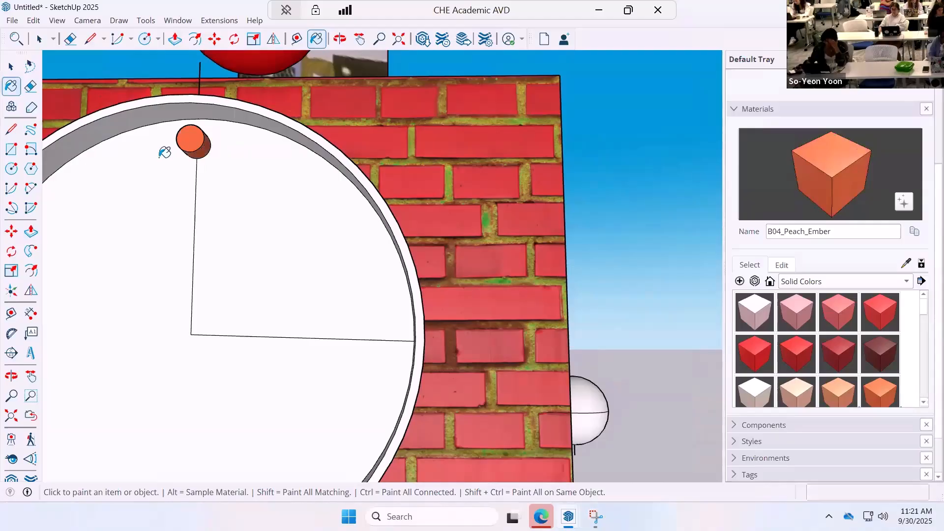
# Make the orange cylinder at the clock's twelve o'clock position into a group.
pyautogui.press('space')
pyautogui.moveTo(157, 183); pyautogui.dragTo(221, 127)
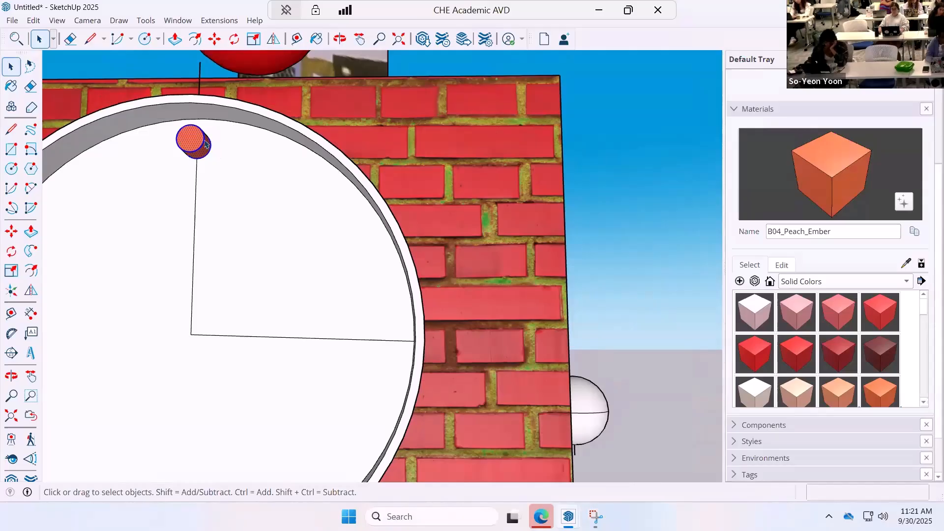
pyautogui.rightClick(204, 142)
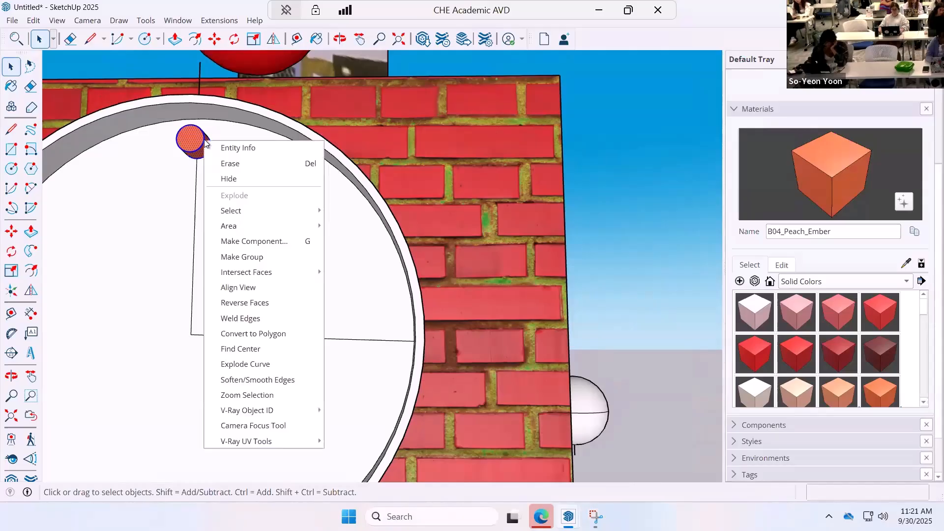
pyautogui.click(235, 256)
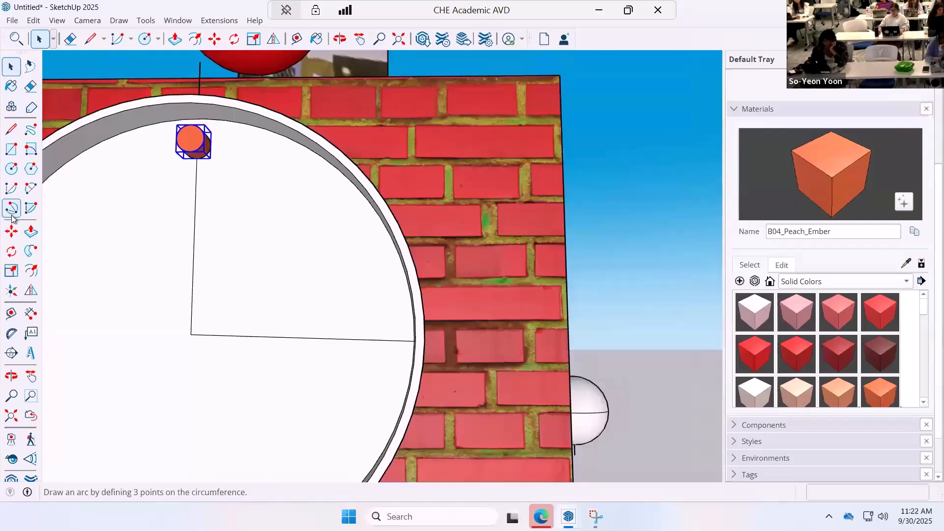
# Rotate-copy the grouped cylinder 30 degrees around the clock's center and repeat it as 11 copies to complete the hour marks.
pyautogui.click(12, 251)
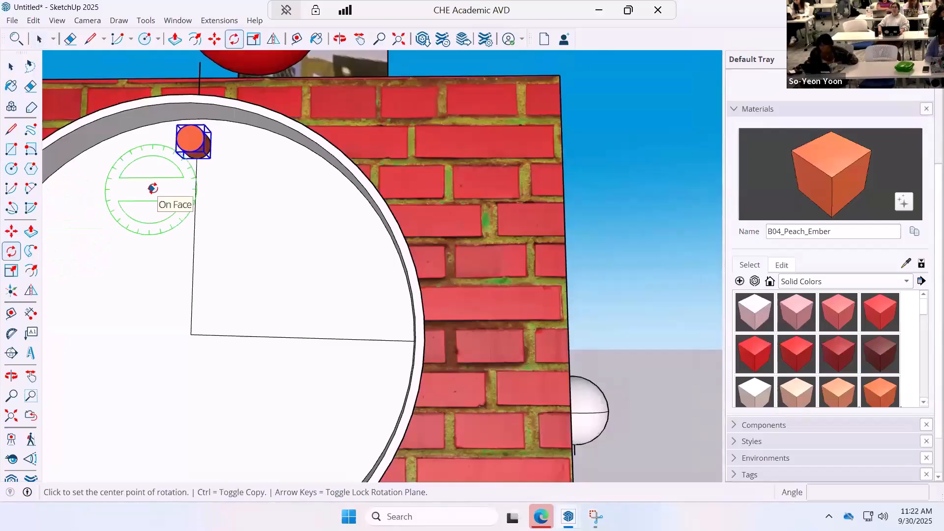
pyautogui.click(190, 334)
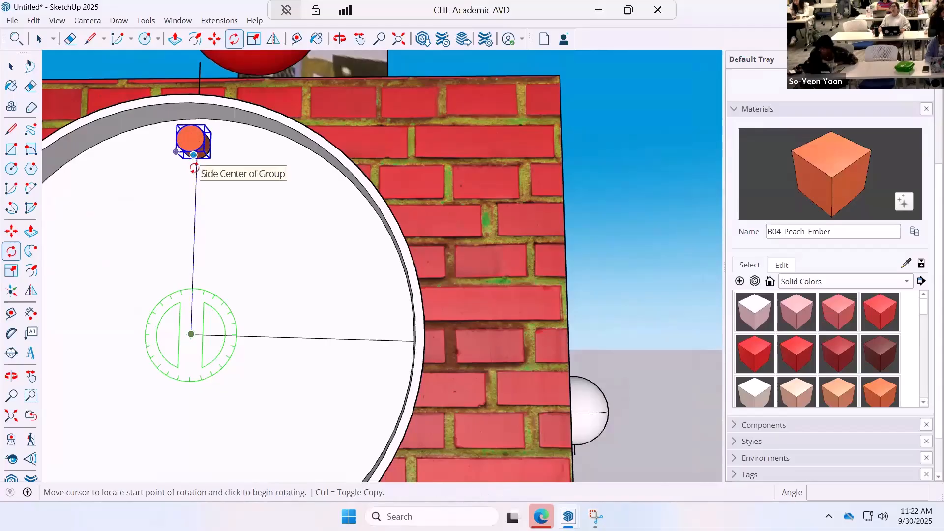
pyautogui.click(194, 162)
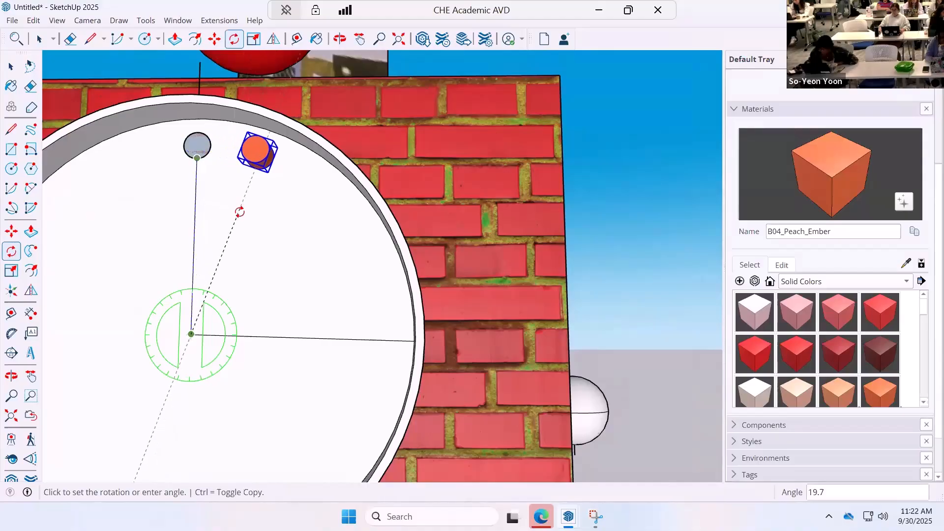
pyautogui.press('ctrl')
pyautogui.write('3')
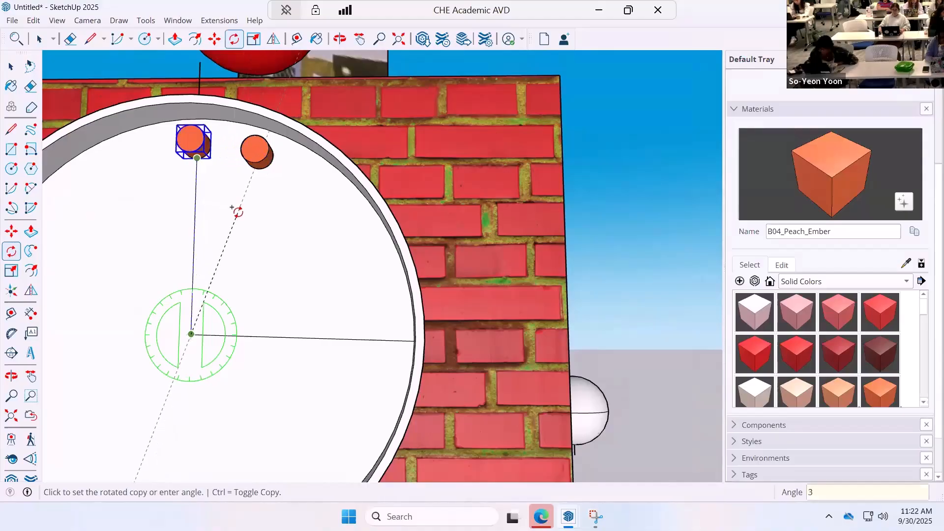
pyautogui.write('0')
pyautogui.press('Return')
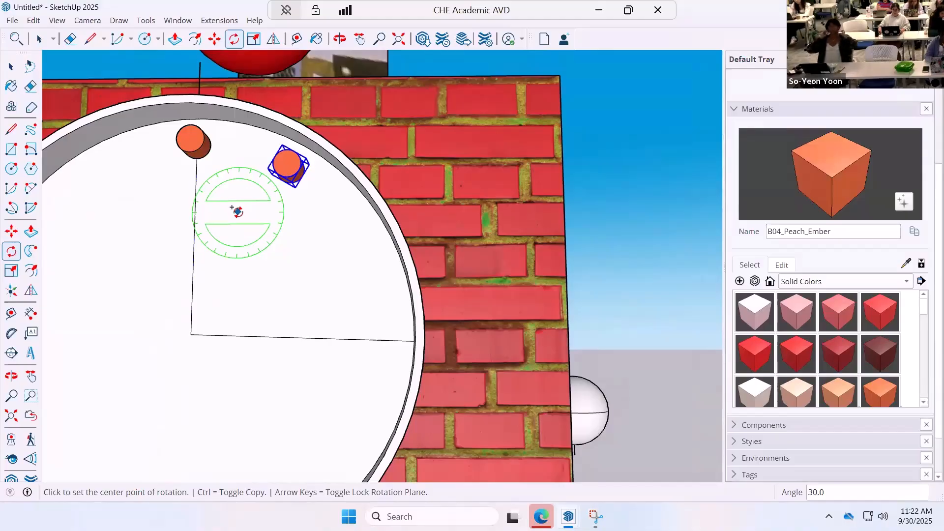
pyautogui.write('11x')
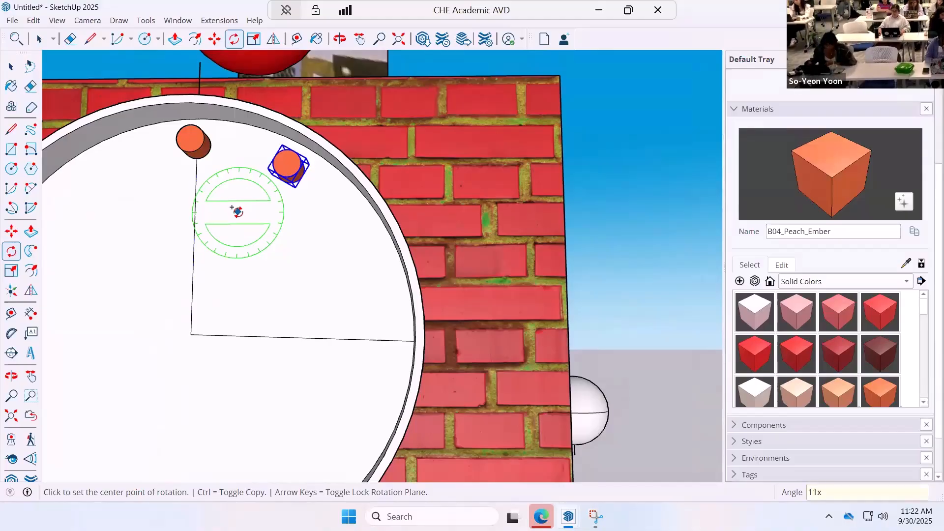
pyautogui.press('Return')
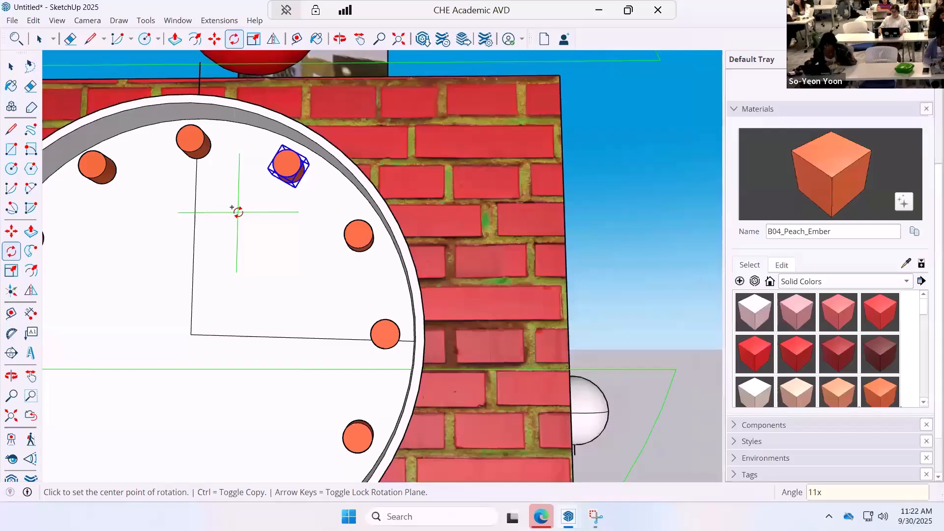
# Draw a rectangle about 3 11/16" by 1/2" from the clock's center toward the three o'clock mark.
pyautogui.scroll(-2, 224, 272)
pyautogui.scroll(-2, 228, 275)
pyautogui.click(202, 302)
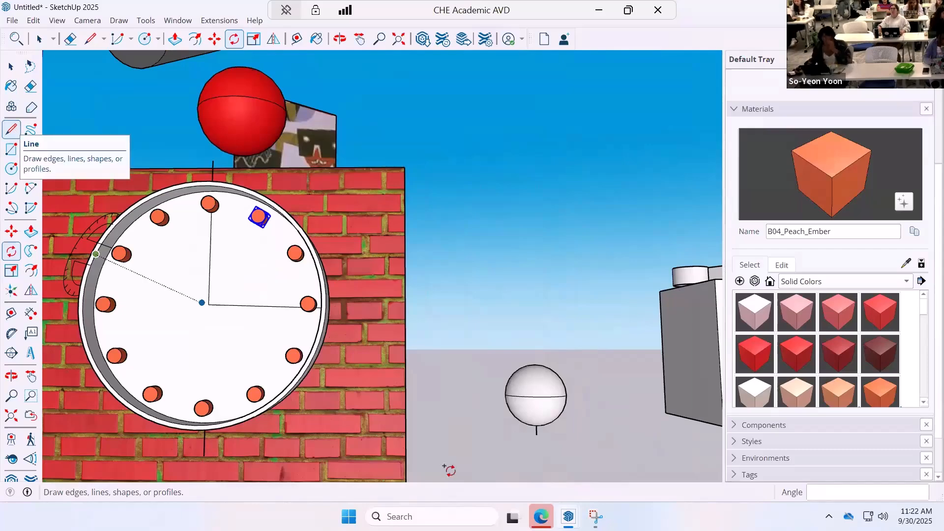
pyautogui.press('Escape')
pyautogui.scroll(4, 177, 337)
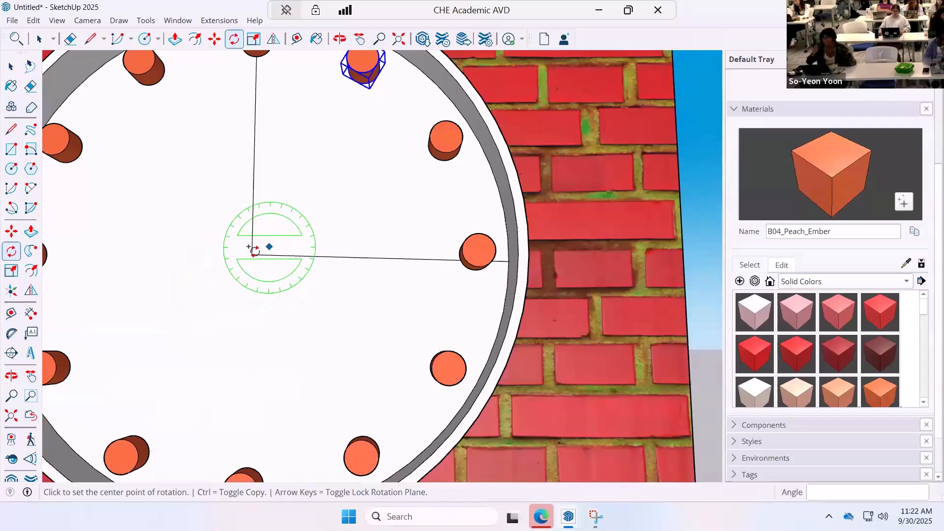
pyautogui.click(11, 129)
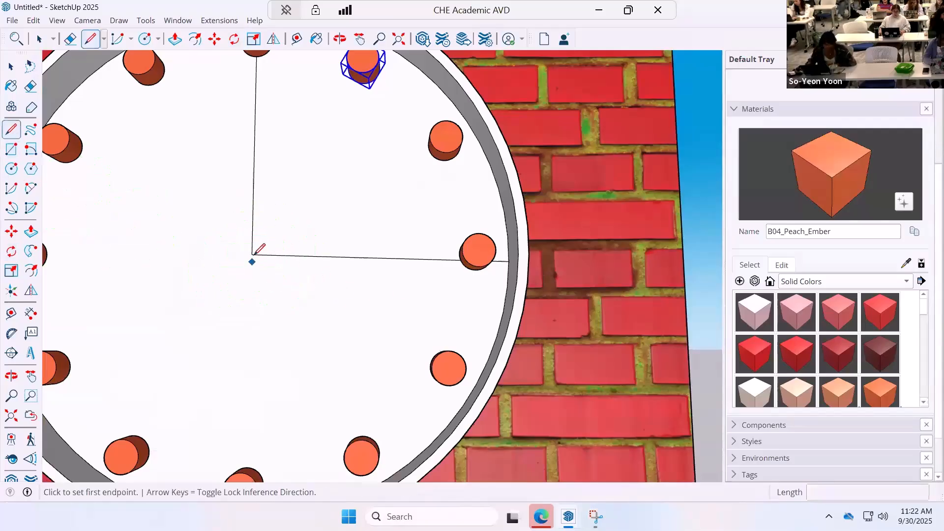
pyautogui.click(11, 149)
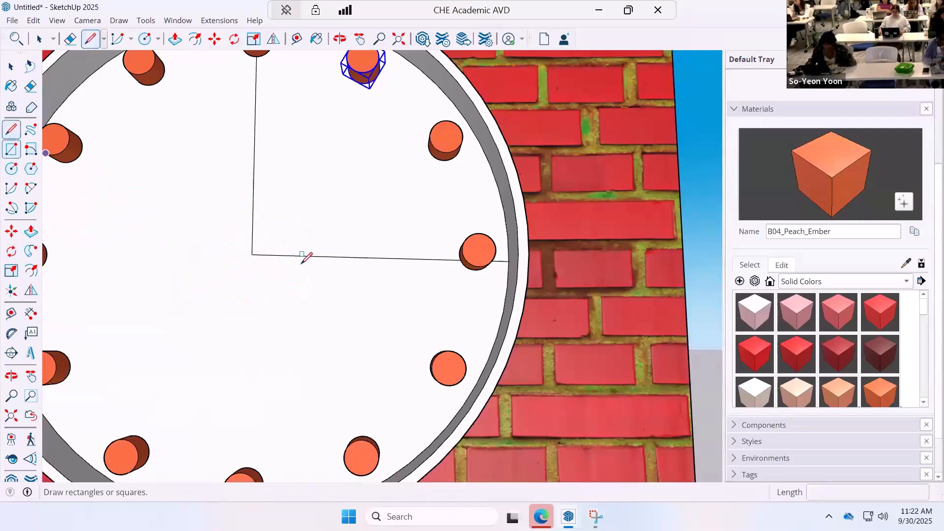
pyautogui.click(252, 255)
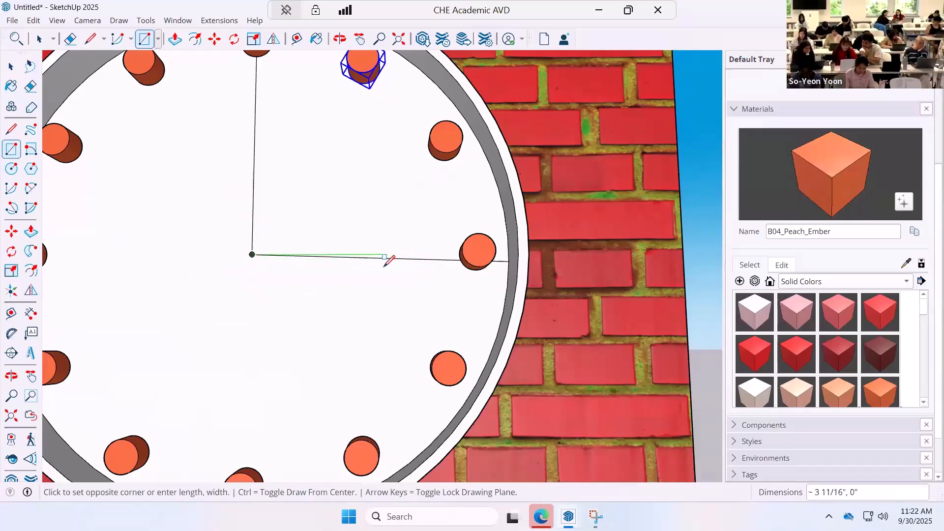
pyautogui.click(383, 271)
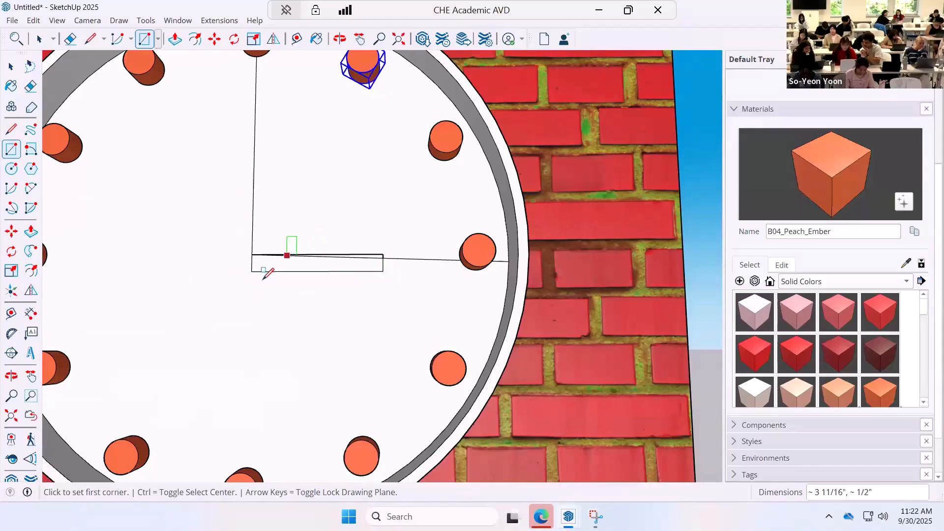
# Extrude the narrow rectangle at the clock's center outward about 2" to form a clock hand.
pyautogui.press('p')
pyautogui.click(293, 270)
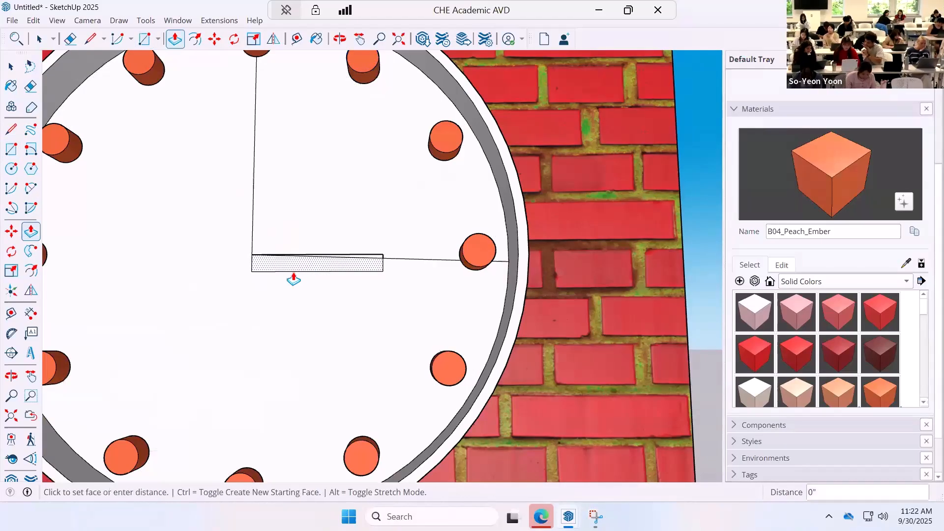
pyautogui.click(287, 268)
pyautogui.moveTo(312, 322); pyautogui.dragTo(127, 226, button='middle')
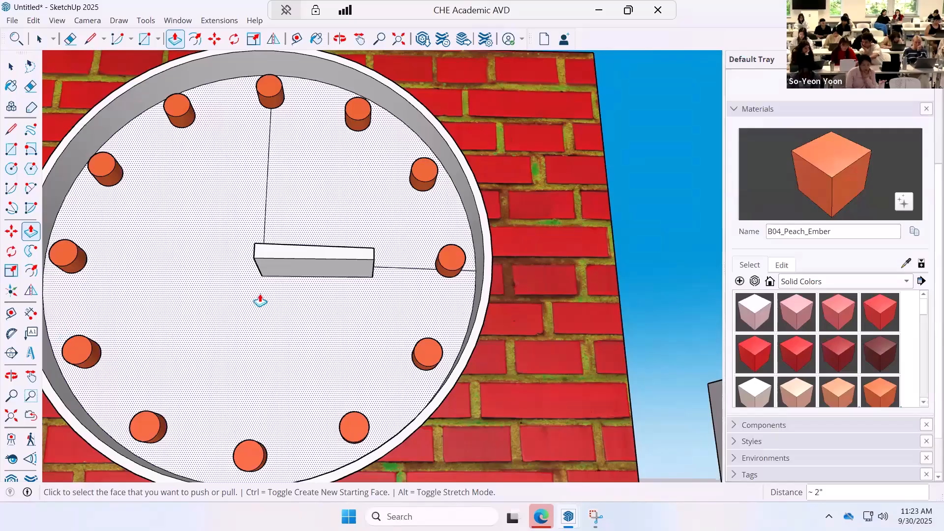
# Capture a rectangular screenshot of the cube with its clock in Snipping Tool, and return to the SketchUp model.
pyautogui.scroll(-6, 347, 290)
pyautogui.moveTo(318, 183); pyautogui.dragTo(209, 353, button='middle')
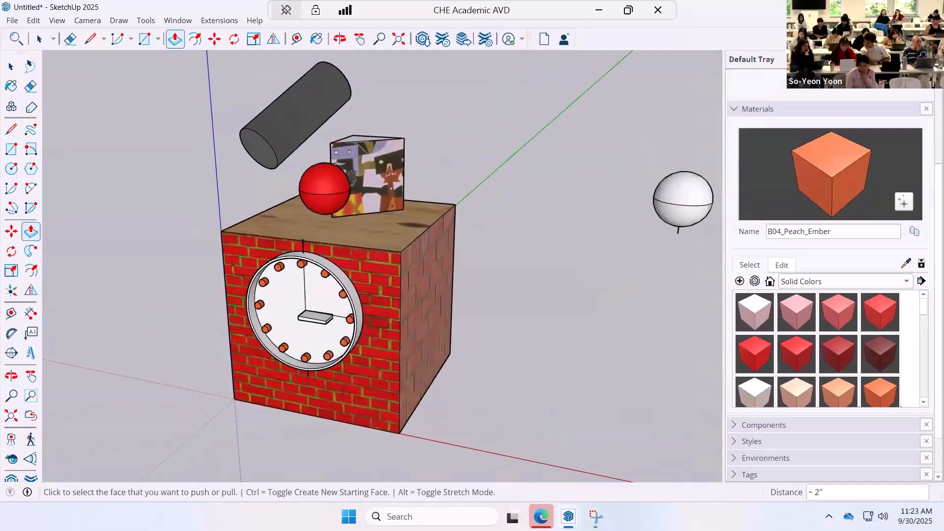
pyautogui.click(596, 516)
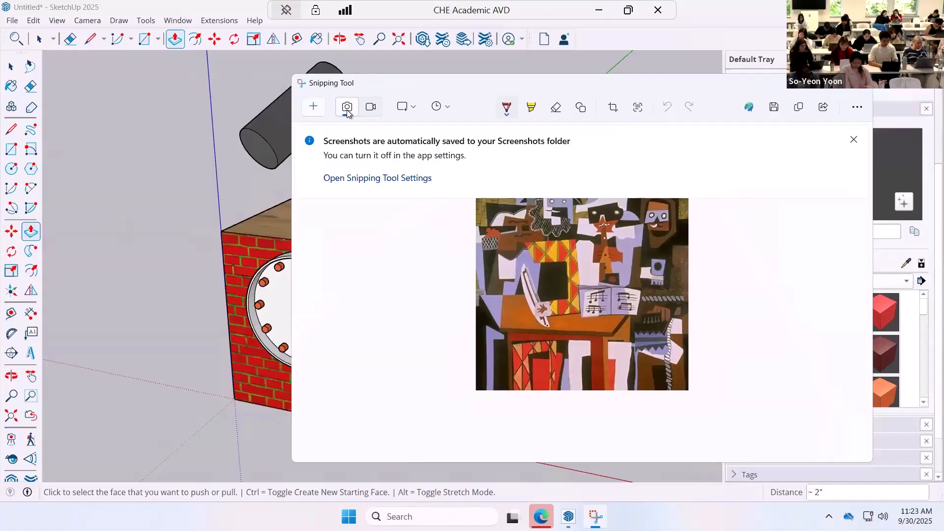
pyautogui.click(309, 108)
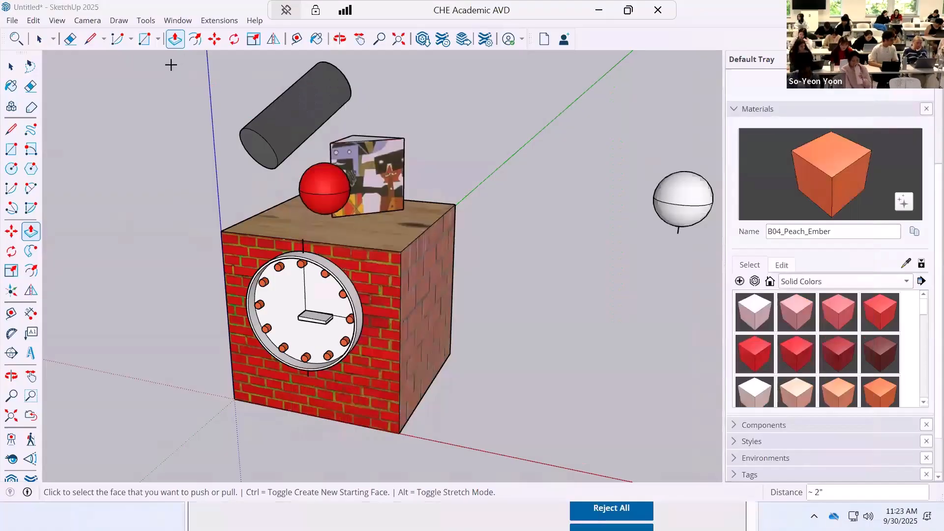
pyautogui.moveTo(170, 64); pyautogui.dragTo(555, 457)
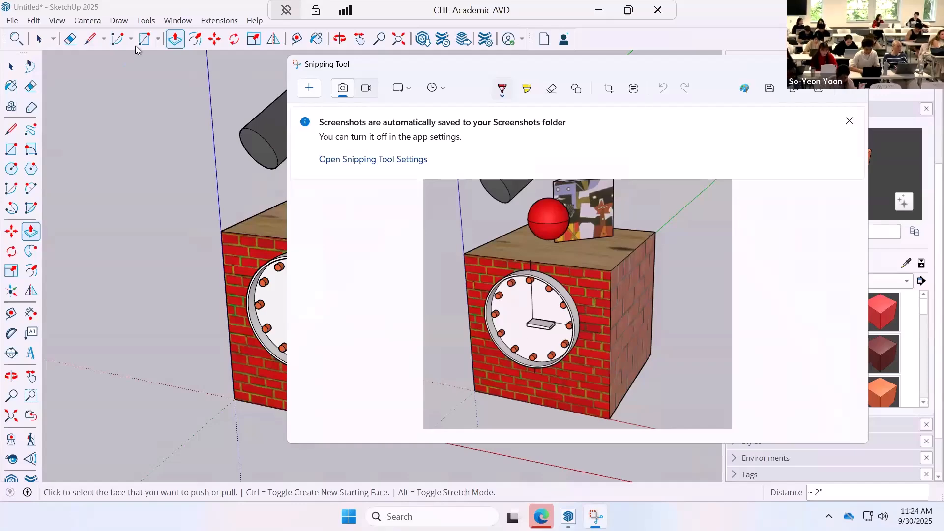
pyautogui.click(177, 7)
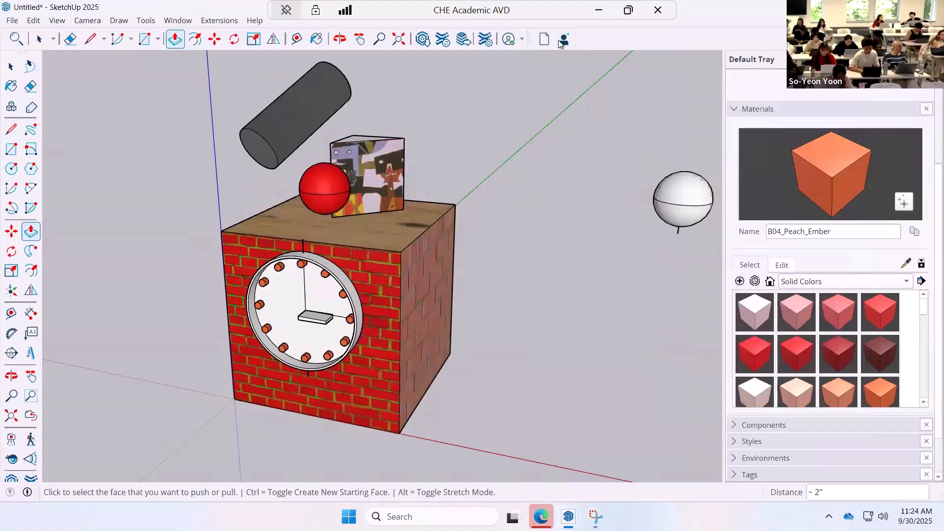
# Open the model-sharing prompt and dismiss it without saving to Trimble Connect.
pyautogui.click(564, 41)
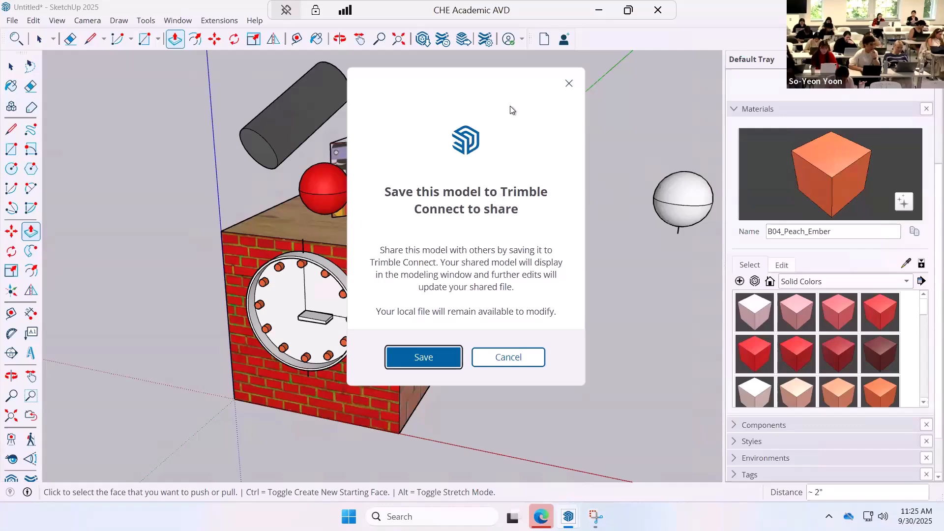
pyautogui.click(567, 83)
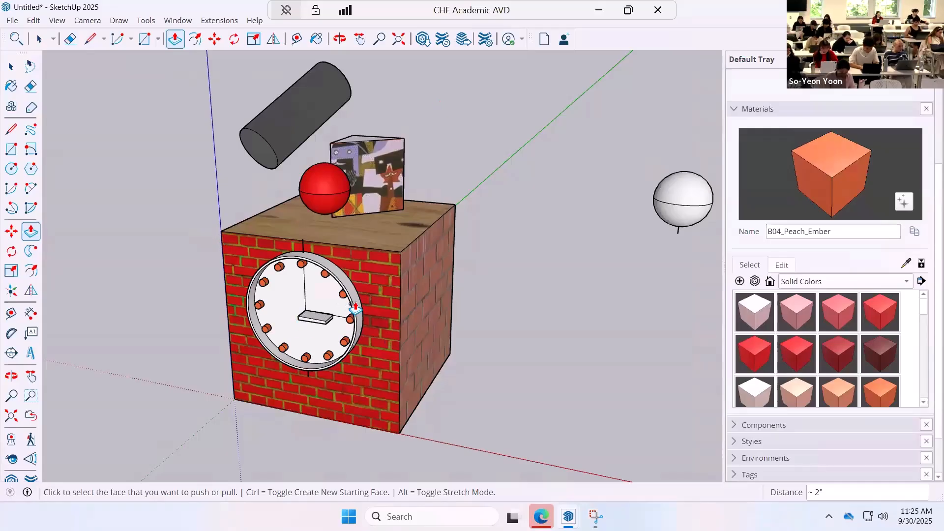
# Undo the clock hand, the rotated hour-mark copies and the grouping of the original orange cylinder.
pyautogui.click(10, 66)
pyautogui.hotkey('ctrl', 'z')
pyautogui.hotkey('ctrl', 'z')
pyautogui.hotkey('ctrl', 'z')
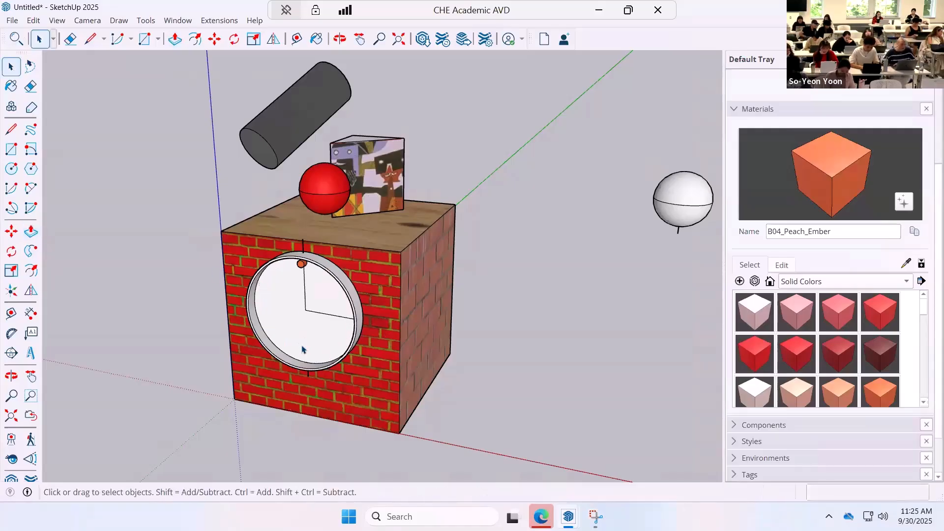
# Select the whole remaining orange cylinder, including its face and side, and make it a group again.
pyautogui.scroll(3, 302, 295)
pyautogui.moveTo(302, 291); pyautogui.dragTo(317, 252, button='middle')
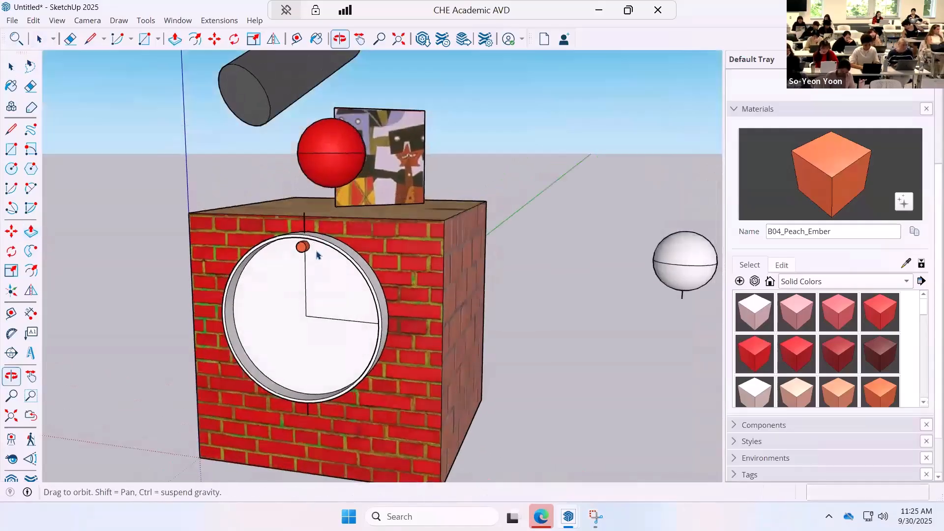
pyautogui.scroll(3, 317, 253)
pyautogui.scroll(3, 317, 253)
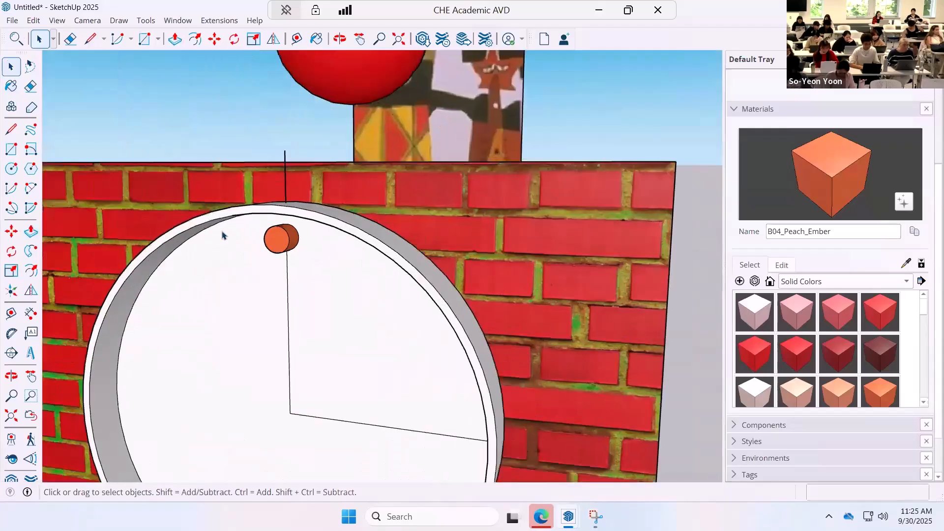
pyautogui.tripleClick(281, 249)
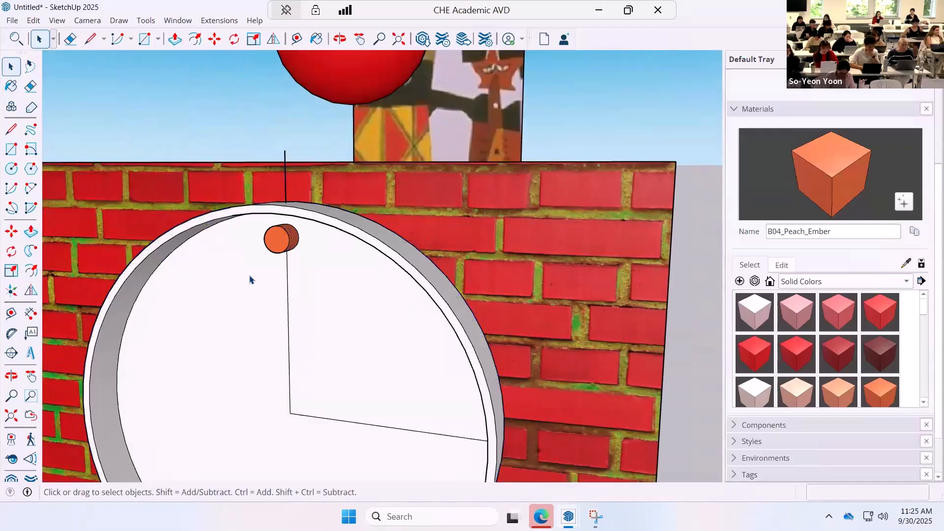
pyautogui.moveTo(250, 275); pyautogui.dragTo(308, 223)
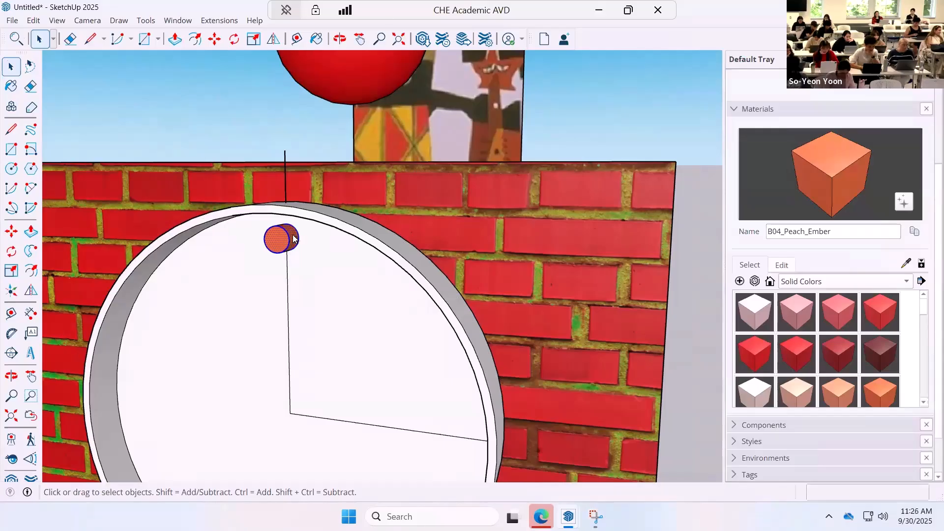
pyautogui.rightClick(294, 239)
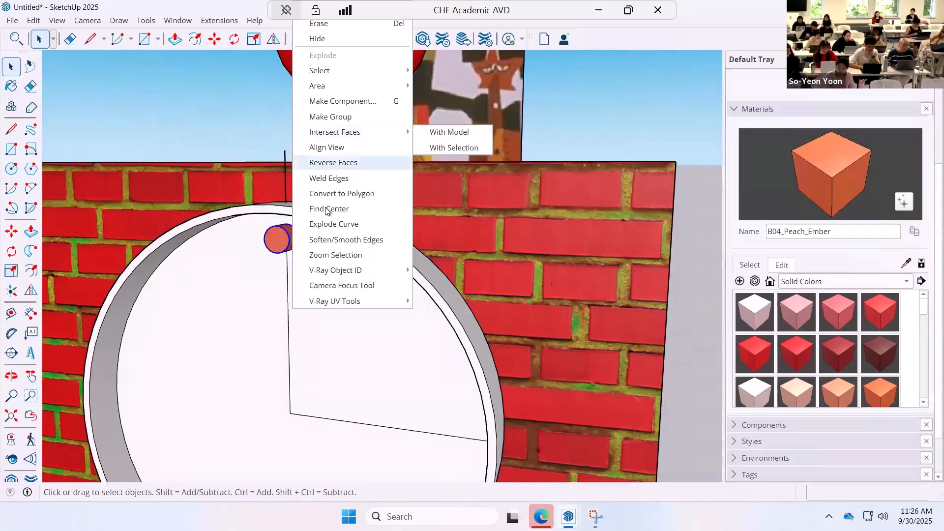
pyautogui.click(335, 118)
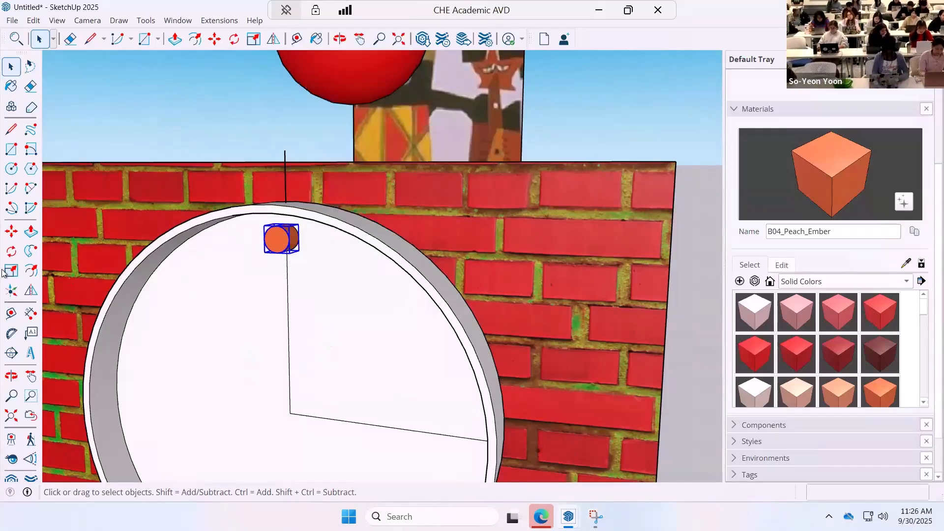
# Rotate-copy the grouped orange cylinder 30° about the clock's centre, multiply the copy 11x, and undo the copies.
pyautogui.click(11, 251)
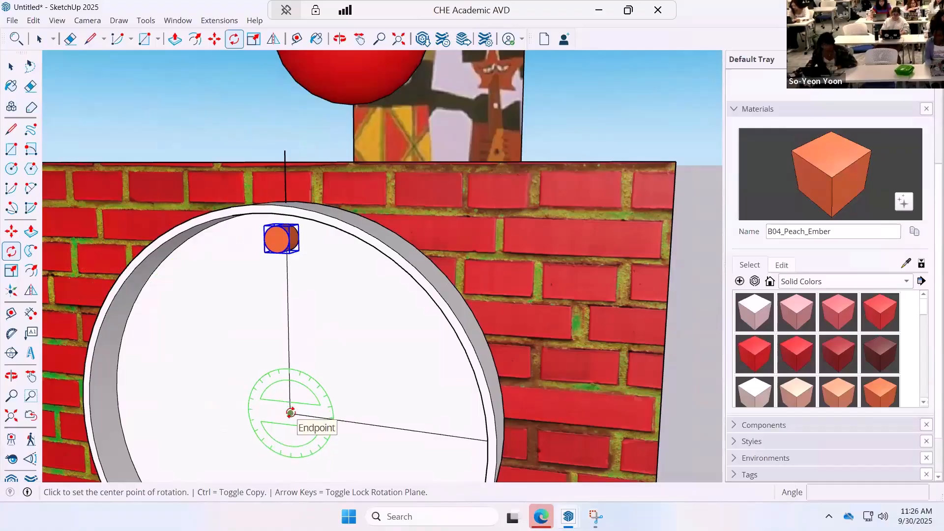
pyautogui.click(291, 412)
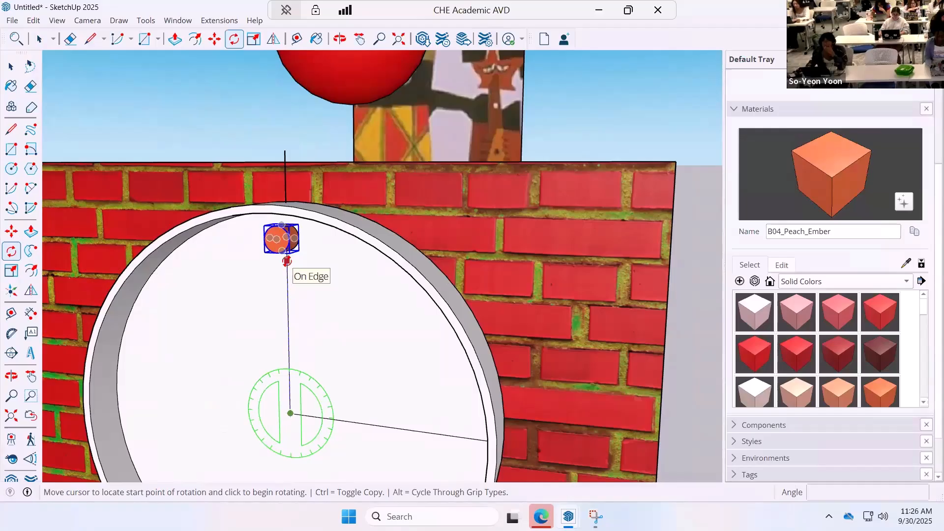
pyautogui.press('ctrl')
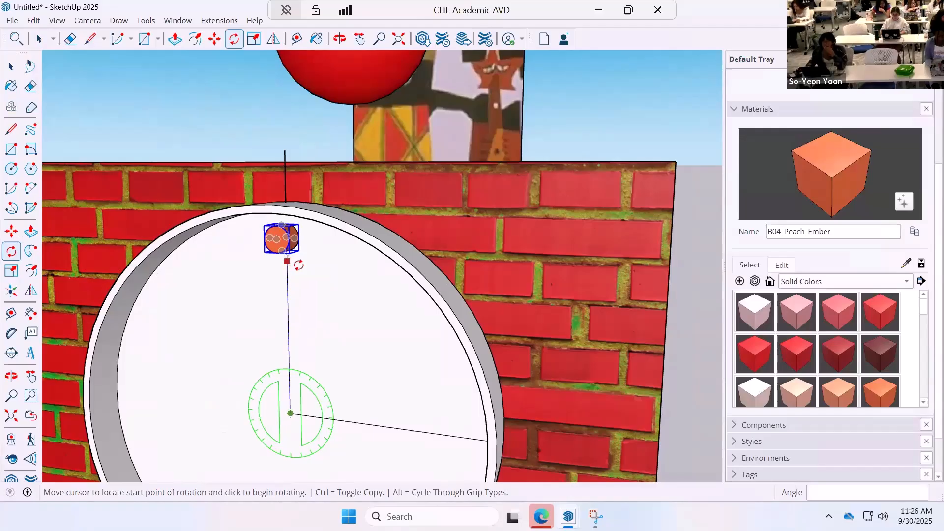
pyautogui.click(287, 260)
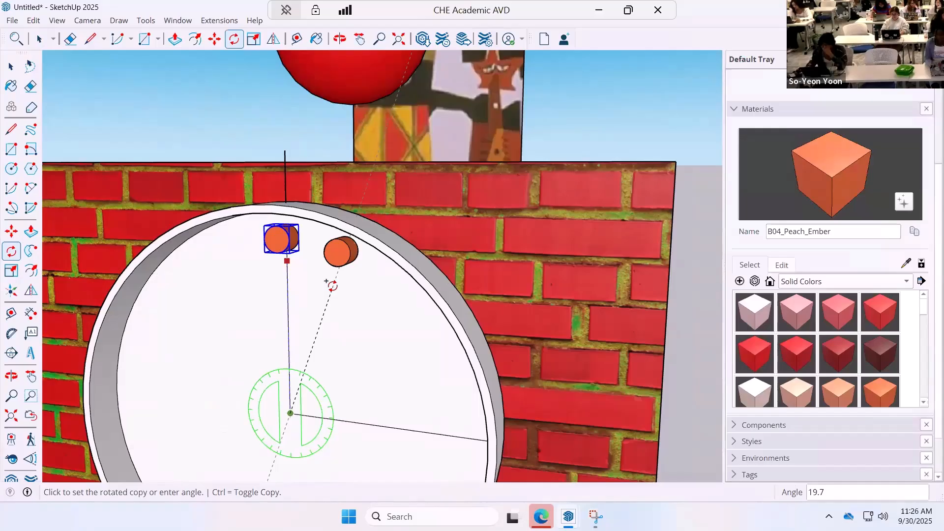
pyautogui.press('Return')
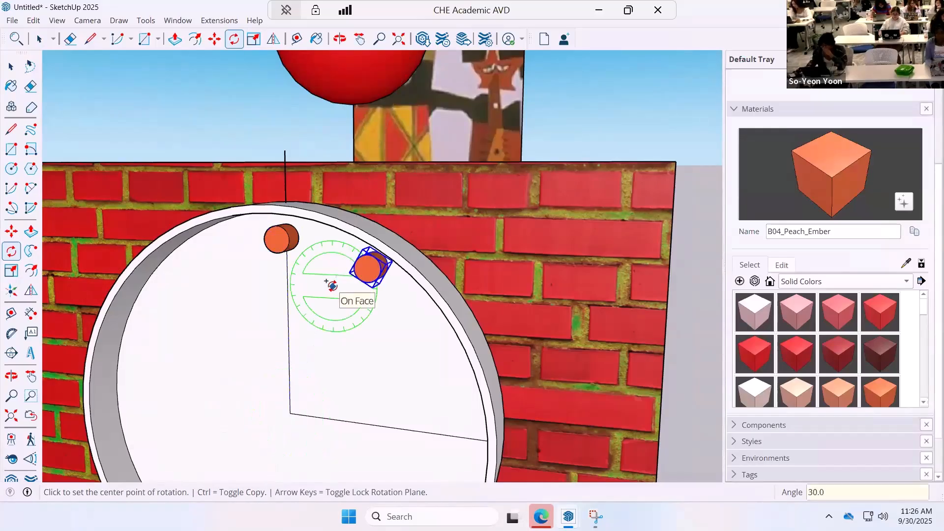
pyautogui.write('11')
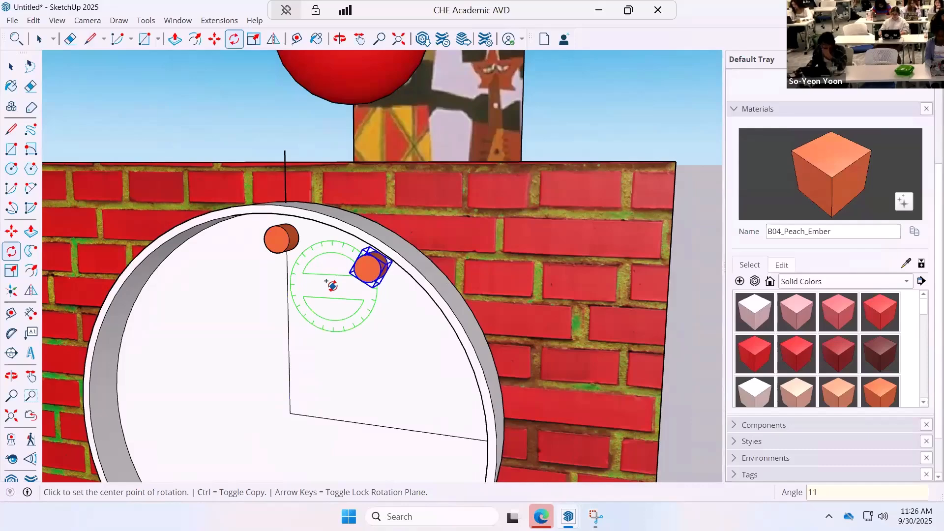
pyautogui.write('x')
pyautogui.press('Return')
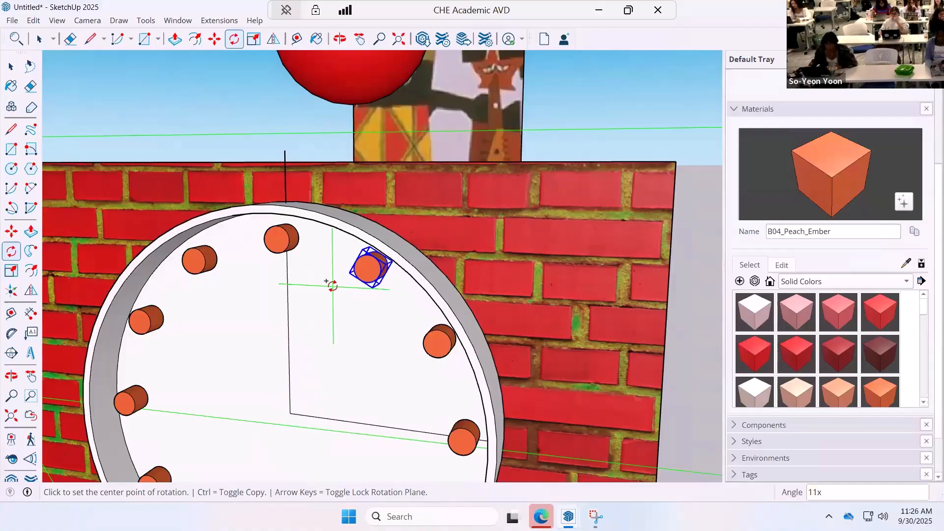
pyautogui.hotkey('ctrl', 'z')
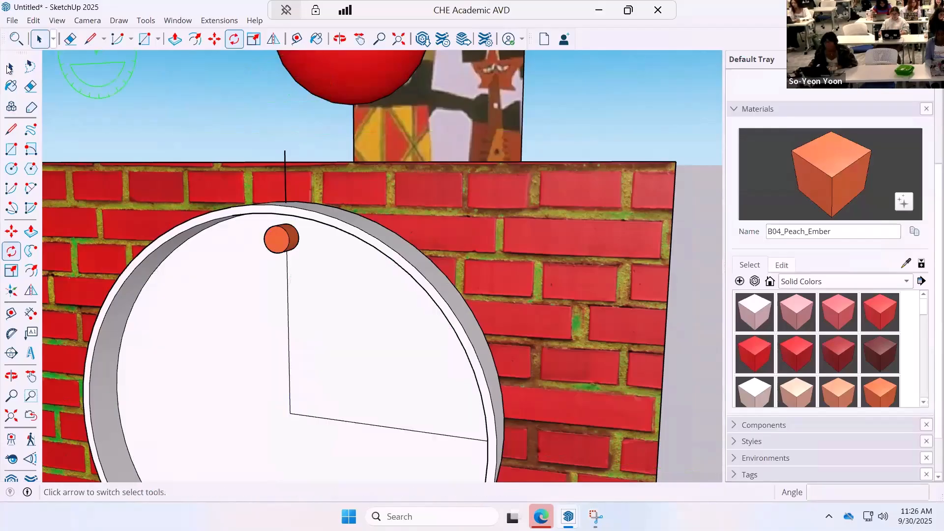
# Select the remaining orange cylinder, make it a group again, and undo that grouping.
pyautogui.click(11, 67)
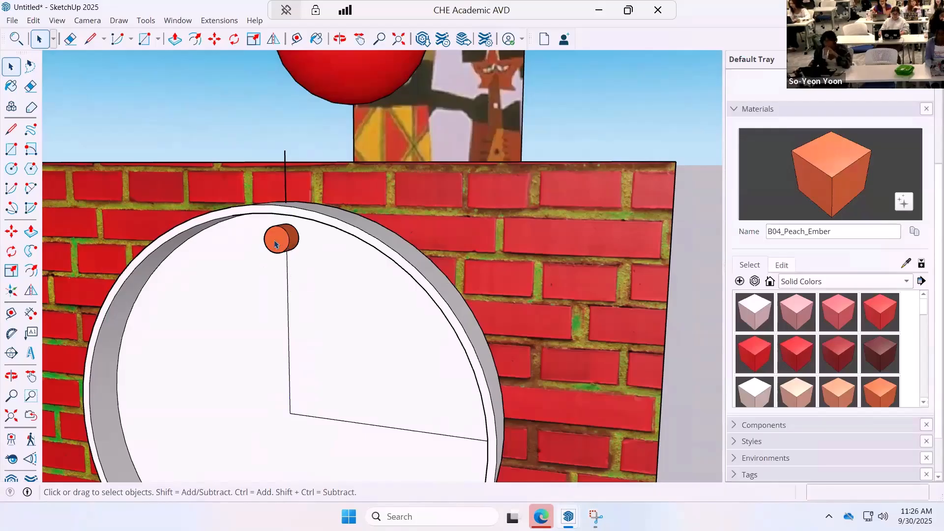
pyautogui.moveTo(258, 266); pyautogui.dragTo(304, 223)
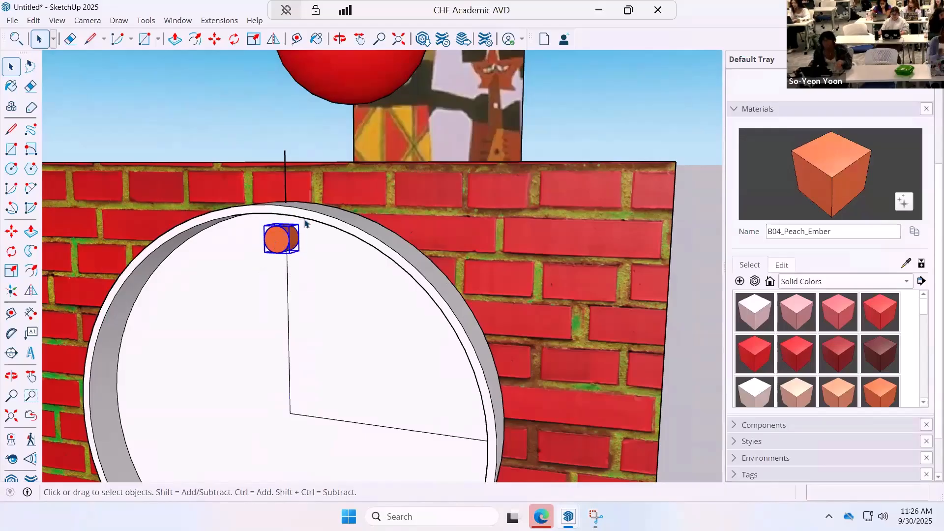
pyautogui.rightClick(283, 241)
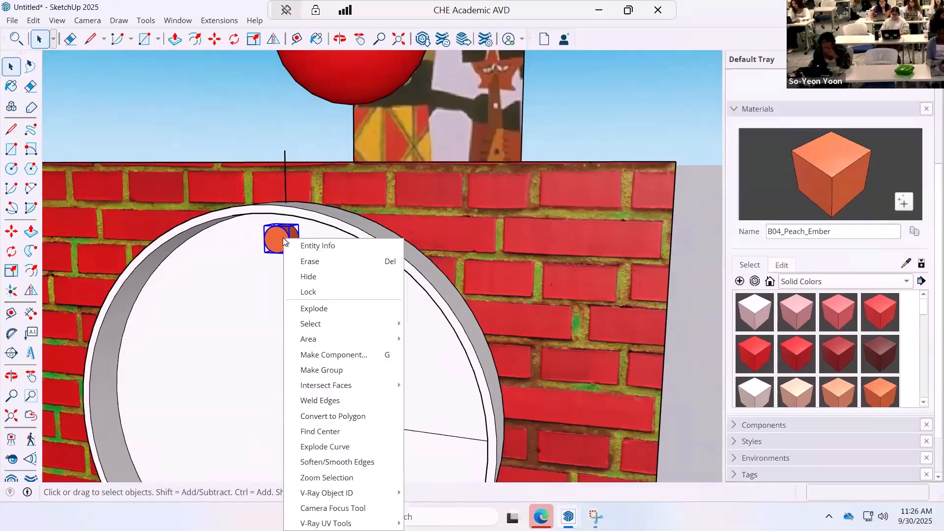
pyautogui.click(332, 374)
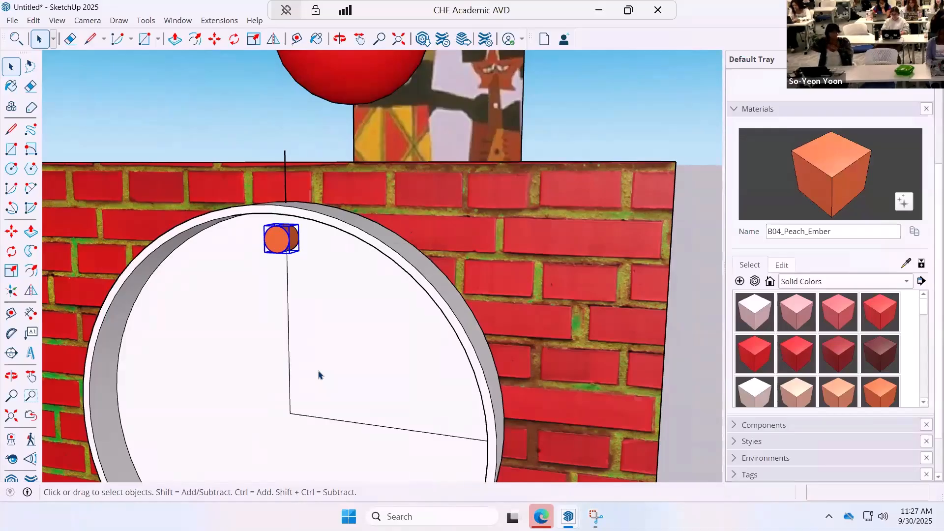
pyautogui.click(33, 20)
pyautogui.click(49, 34)
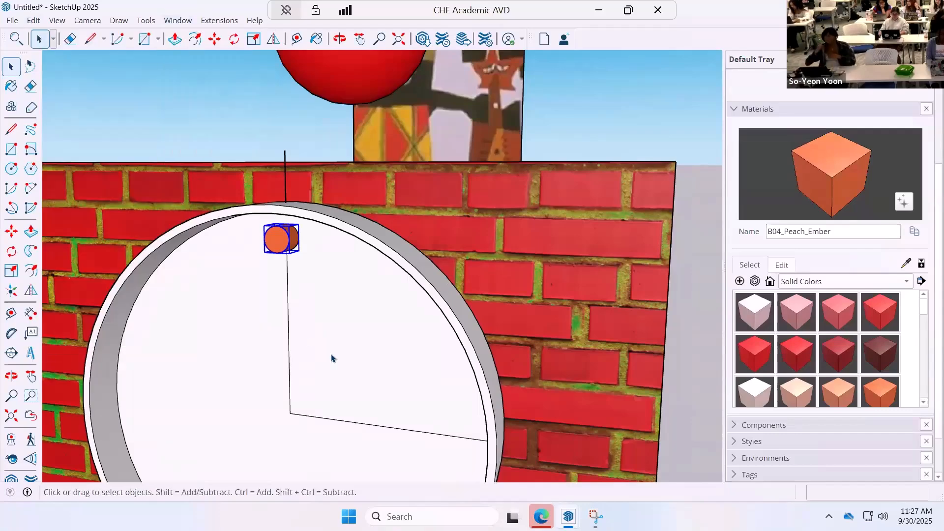
# Rotate-copy the orange cylinder 30° about the clock's centre and multiply the copy 11x to form the hour marks.
pyautogui.click(11, 251)
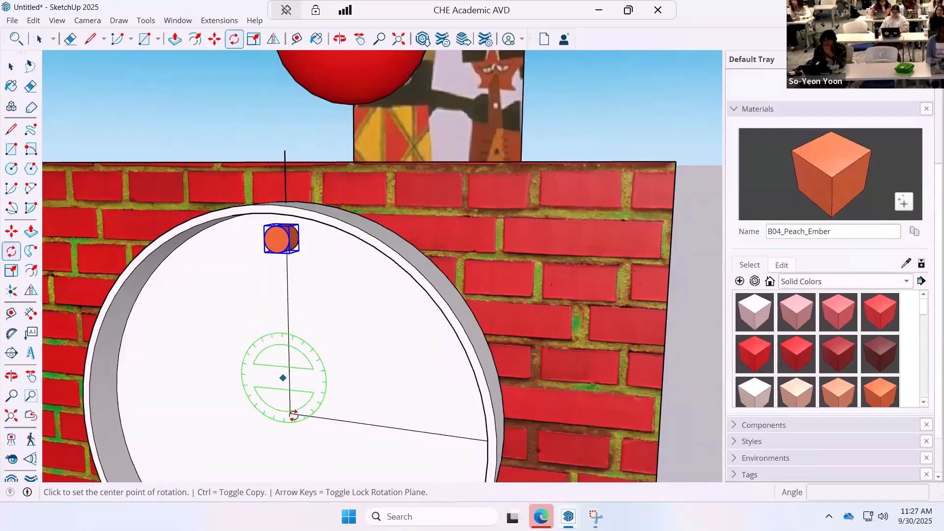
pyautogui.click(290, 413)
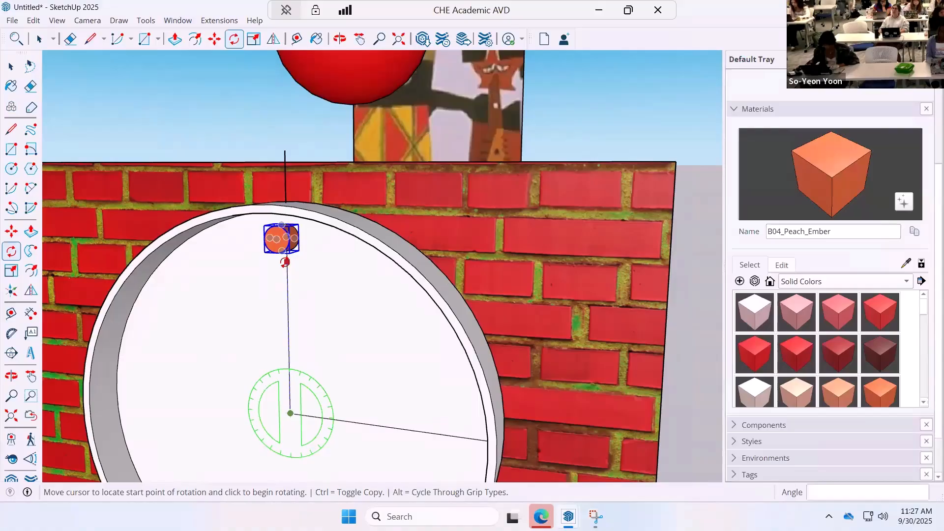
pyautogui.click(285, 262)
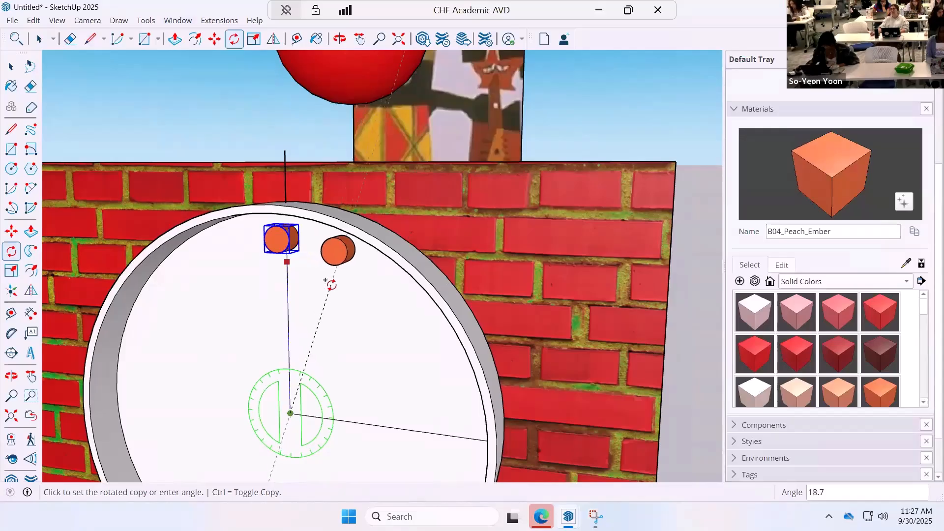
pyautogui.write('30')
pyautogui.press('Return')
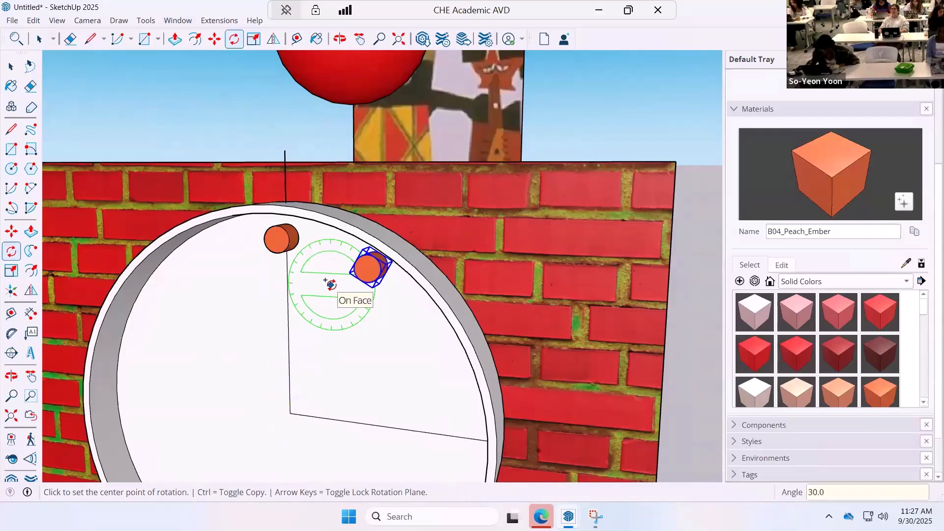
pyautogui.write('11x')
pyautogui.press('Return')
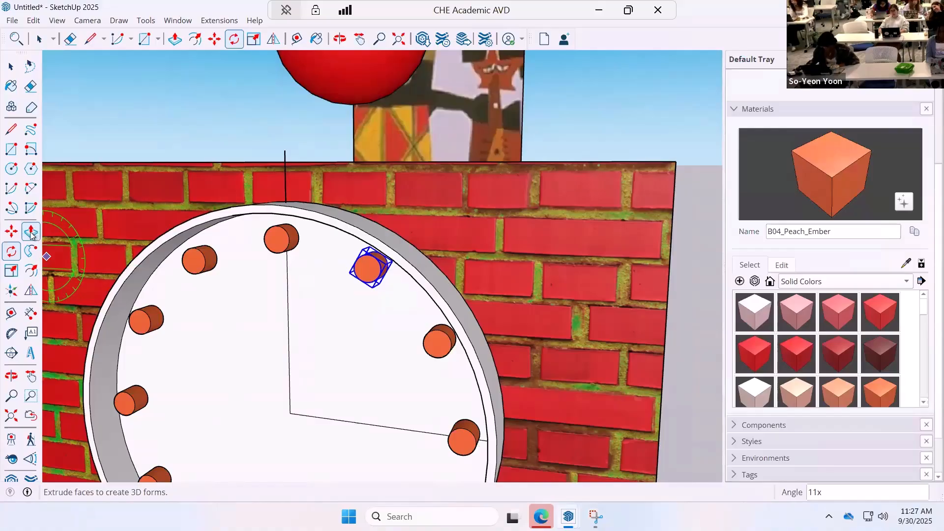
# Draw a circle of about 11/16" radius on the clock face inside the hour marks and pull it out about 15/16".
pyautogui.click(11, 66)
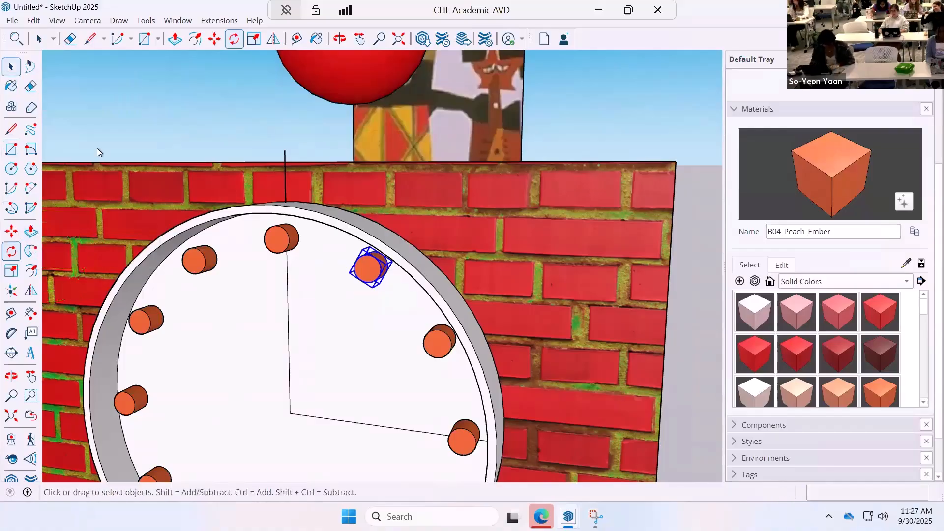
pyautogui.click(211, 373)
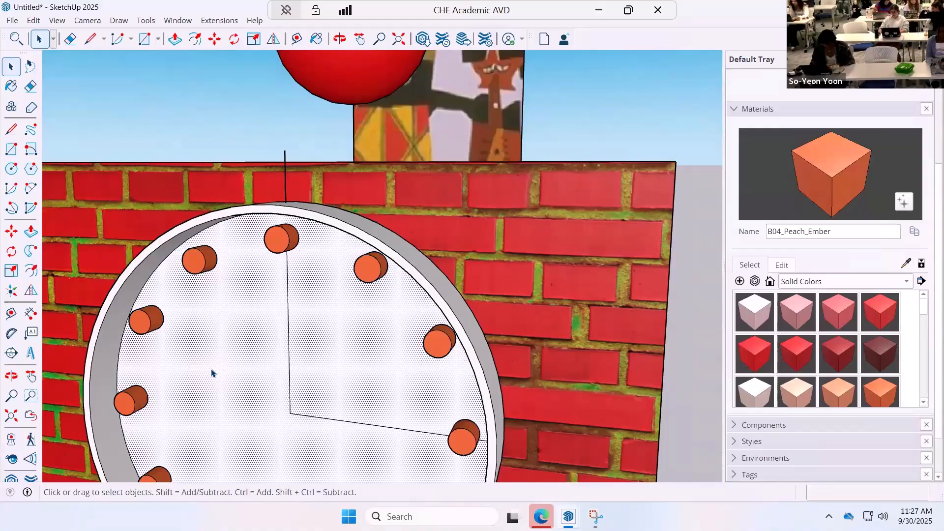
pyautogui.click(10, 168)
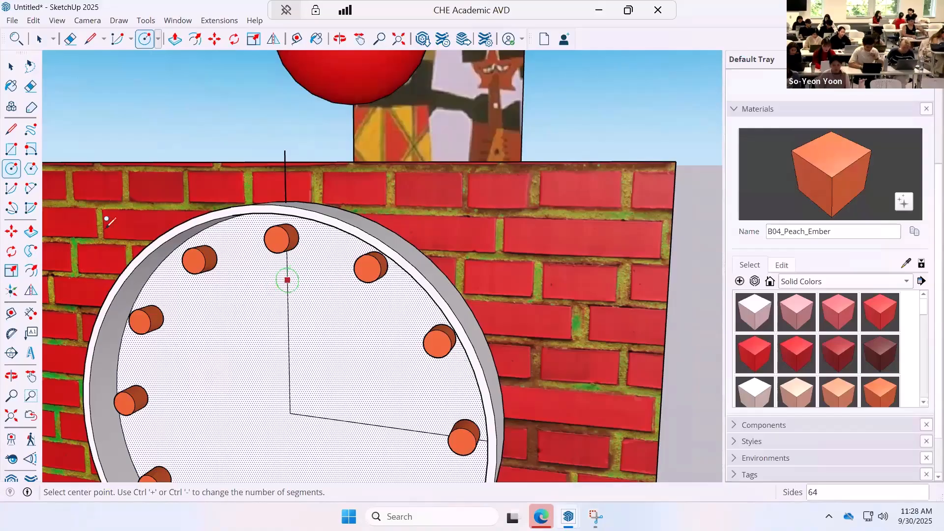
pyautogui.click(247, 301)
pyautogui.click(265, 301)
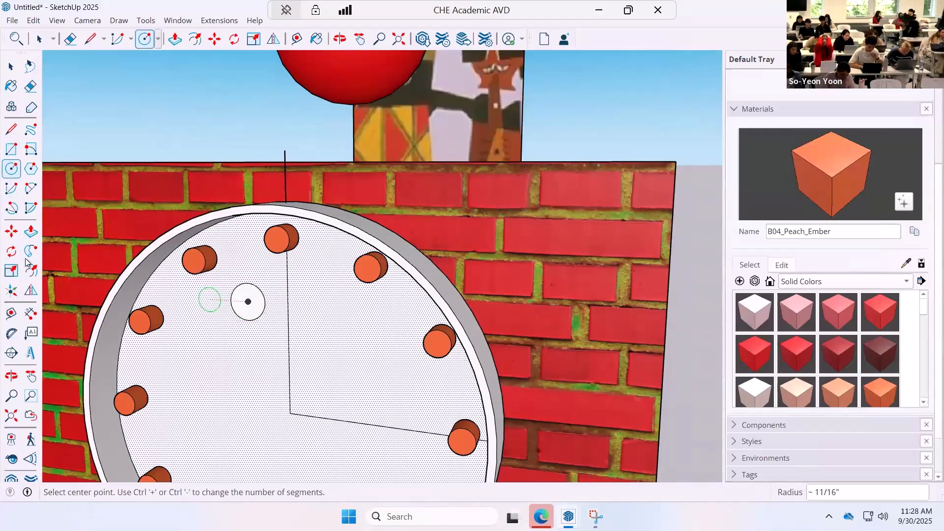
pyautogui.click(30, 231)
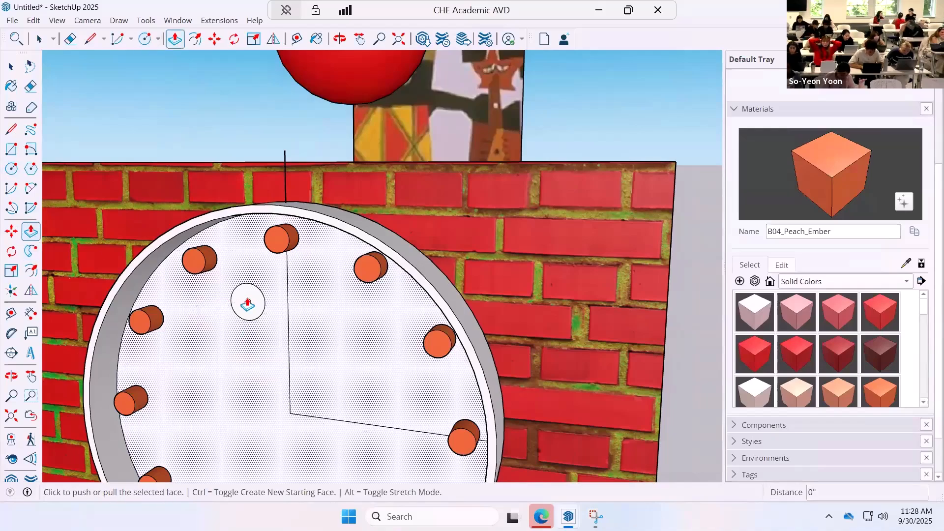
pyautogui.click(238, 305)
pyautogui.click(259, 310)
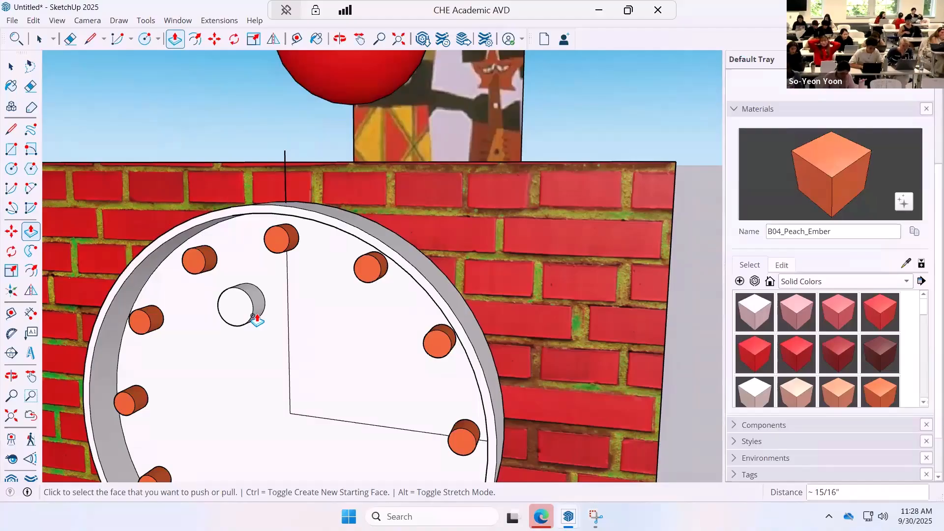
# Select only the small white cylinder on the clock face, with its face and side, and make it a group.
pyautogui.click(11, 66)
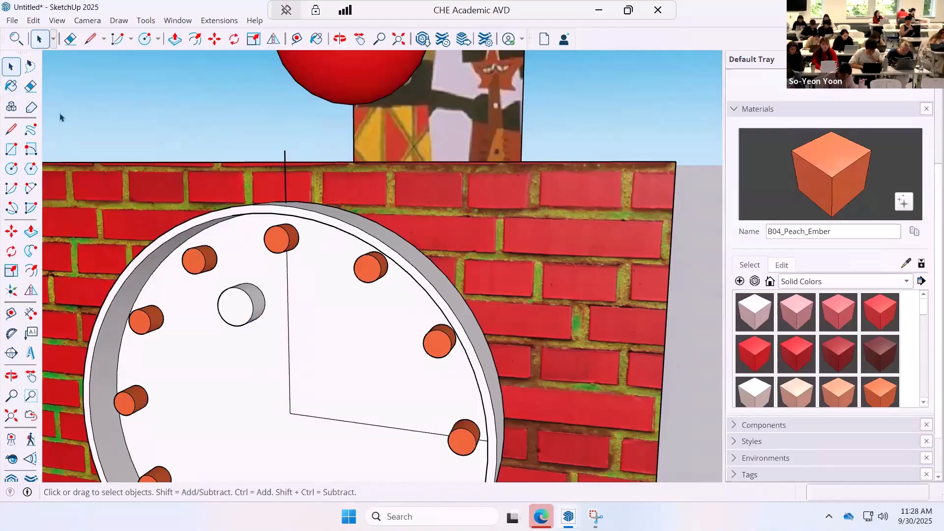
pyautogui.click(234, 311)
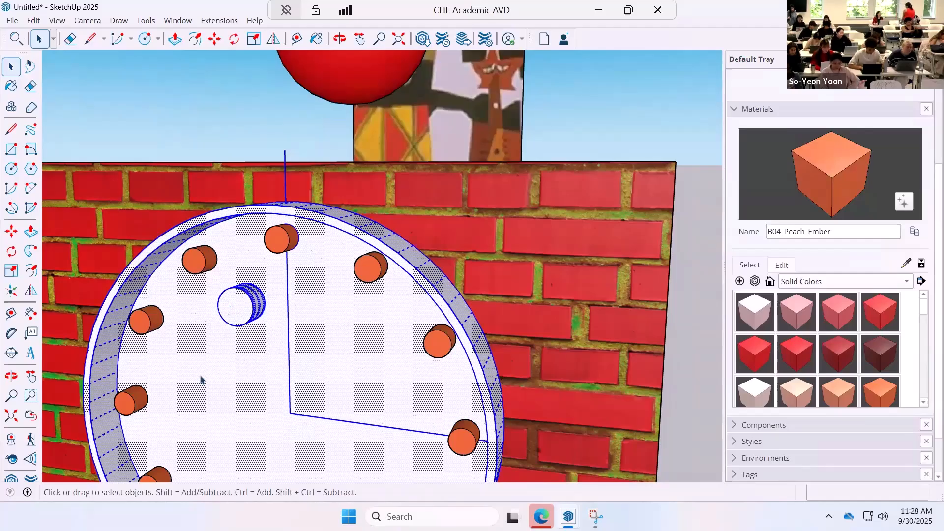
pyautogui.click(207, 351)
pyautogui.click(253, 309)
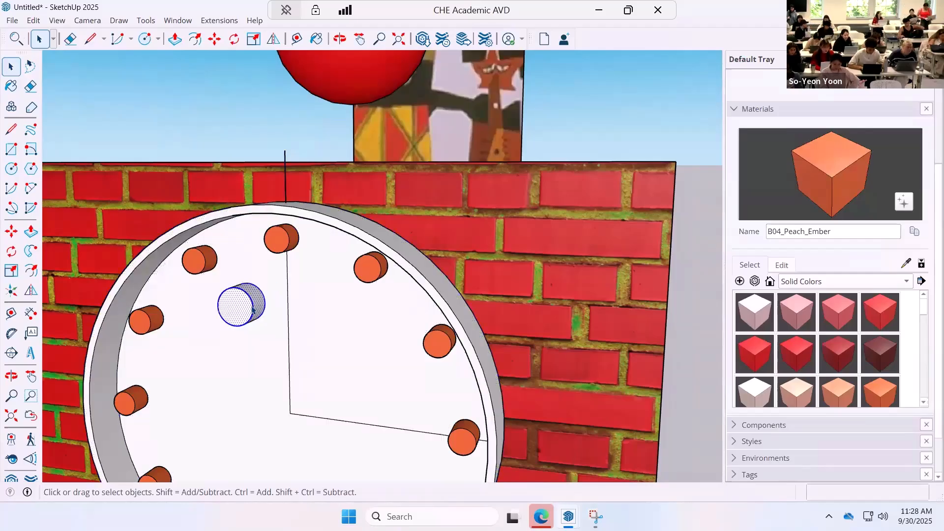
pyautogui.rightClick(253, 310)
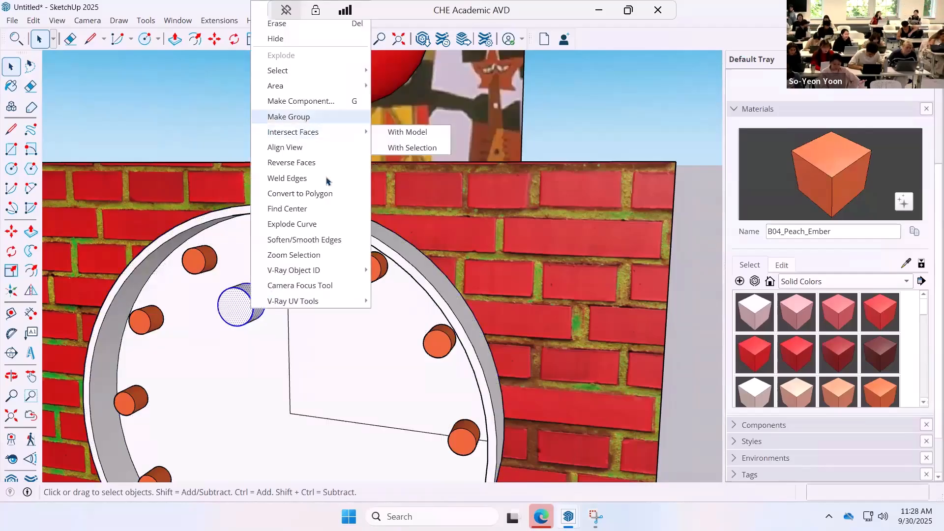
pyautogui.click(304, 117)
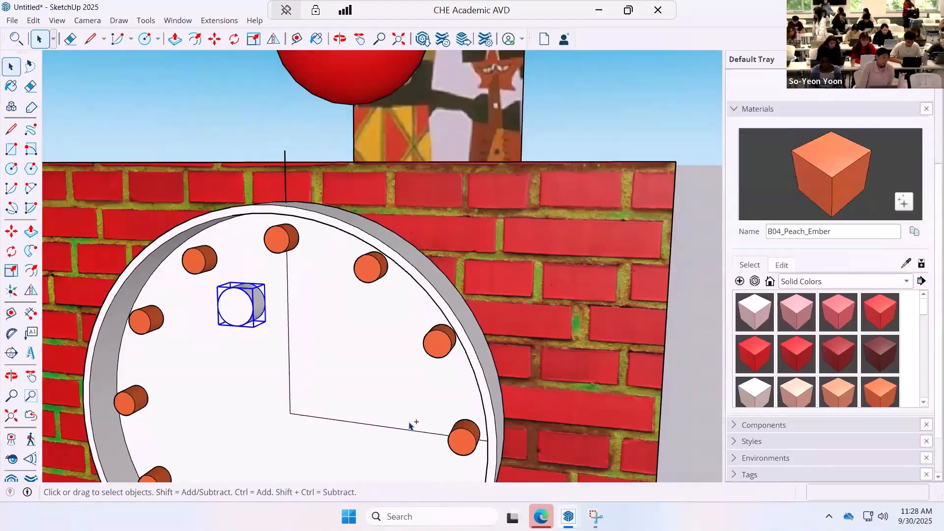
pyautogui.click(122, 153)
# Draw a circle of about 9 11/16" radius on the ground beside the brick cube.
pyautogui.scroll(-5, 303, 268)
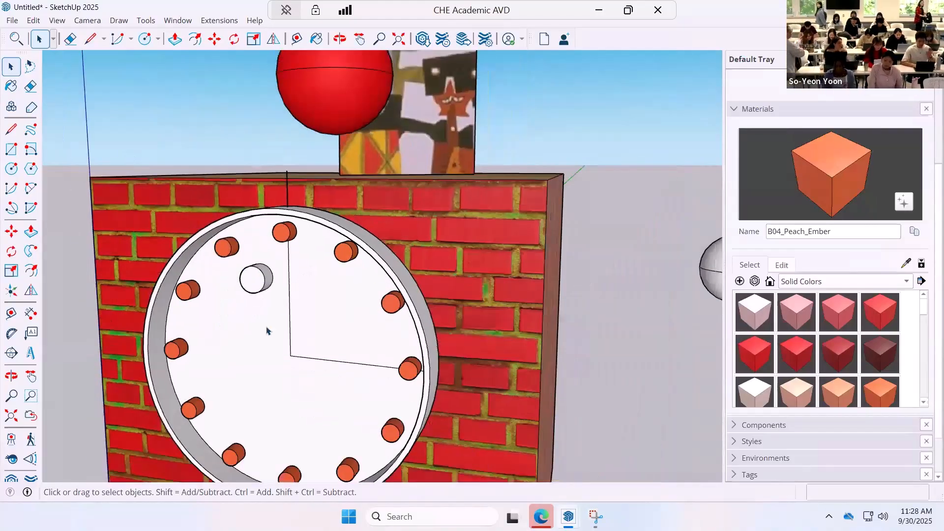
pyautogui.click(11, 149)
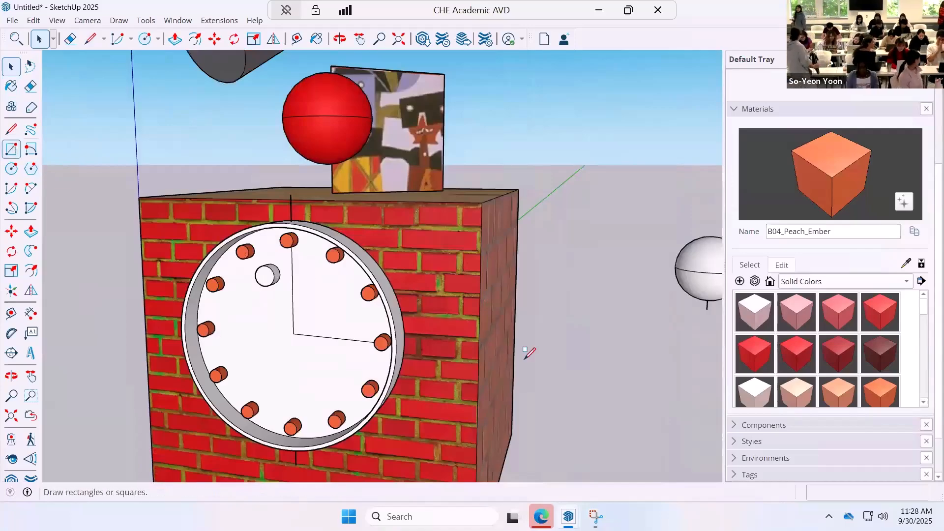
pyautogui.click(12, 169)
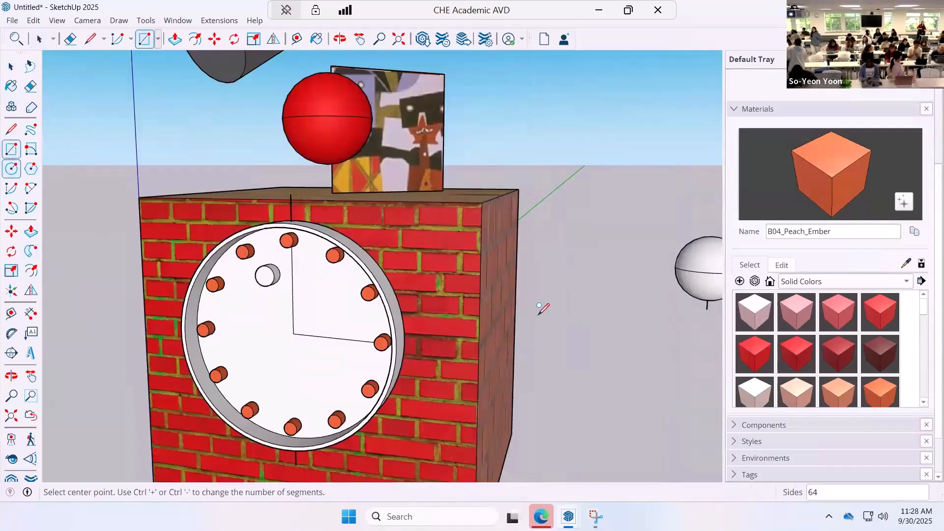
pyautogui.click(581, 376)
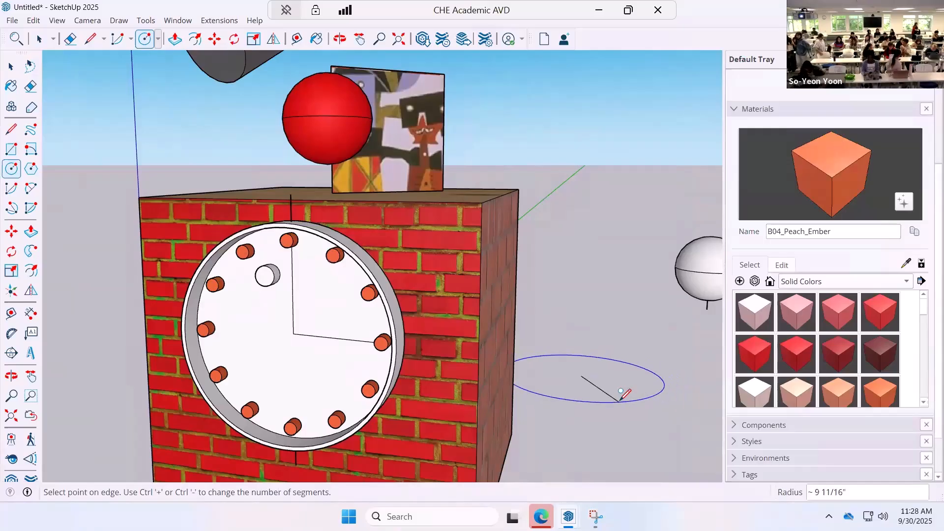
pyautogui.click(624, 390)
# Offset the edge of the ground circle beside the brick cube inward by about 1" to form a narrow rim.
pyautogui.click(30, 271)
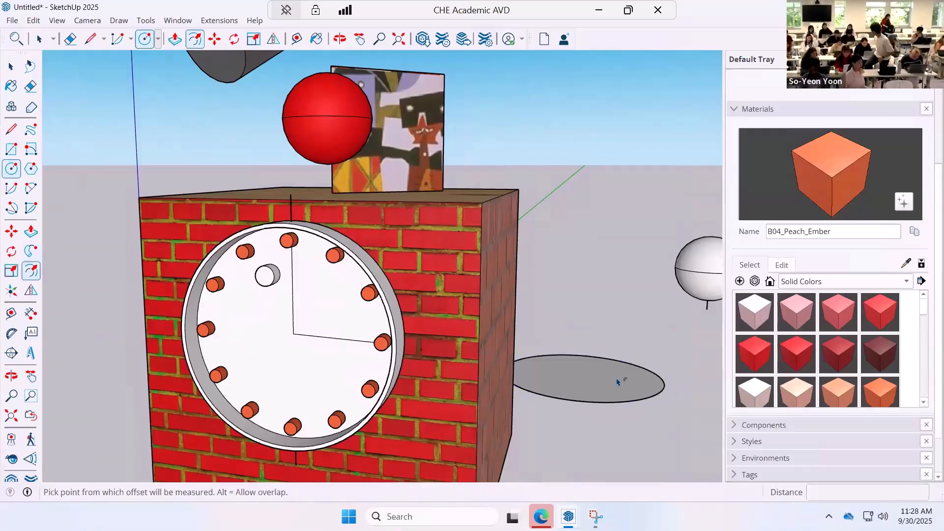
pyautogui.click(634, 393)
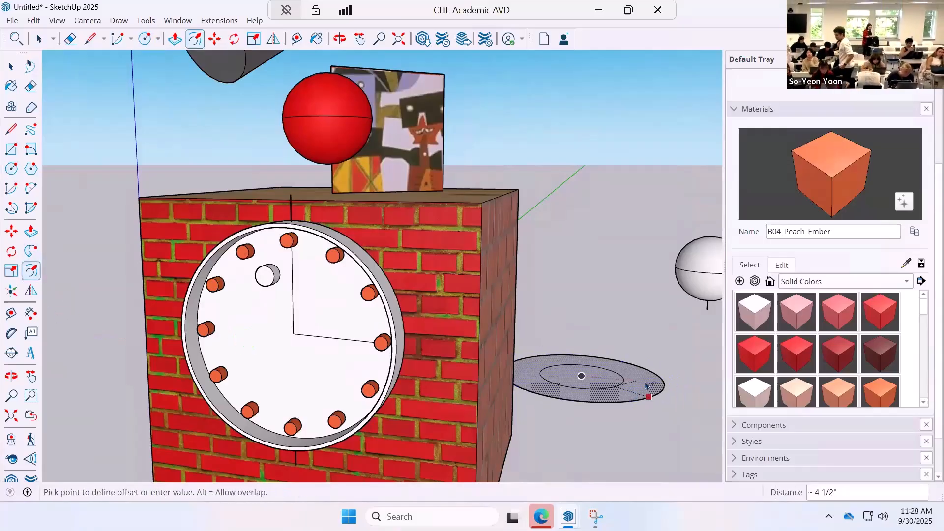
pyautogui.scroll(4, 636, 391)
pyautogui.scroll(2, 650, 388)
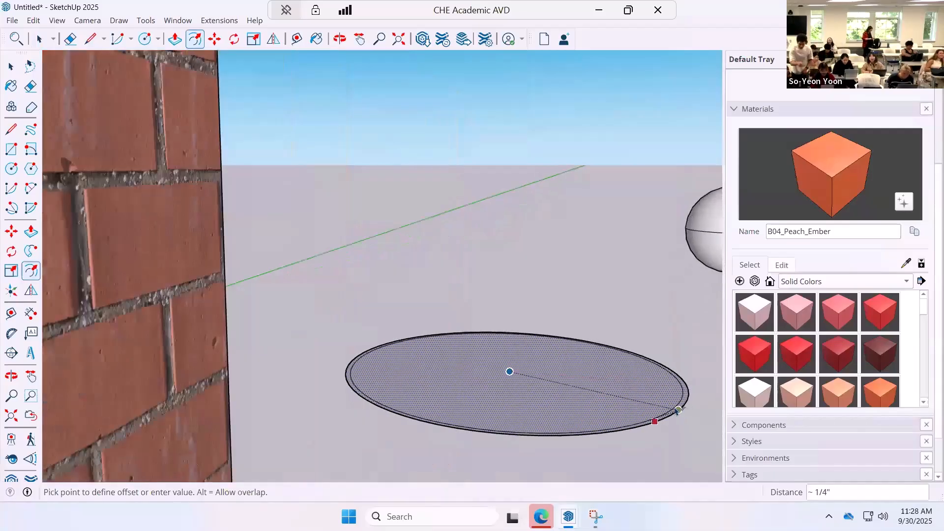
pyautogui.click(654, 421)
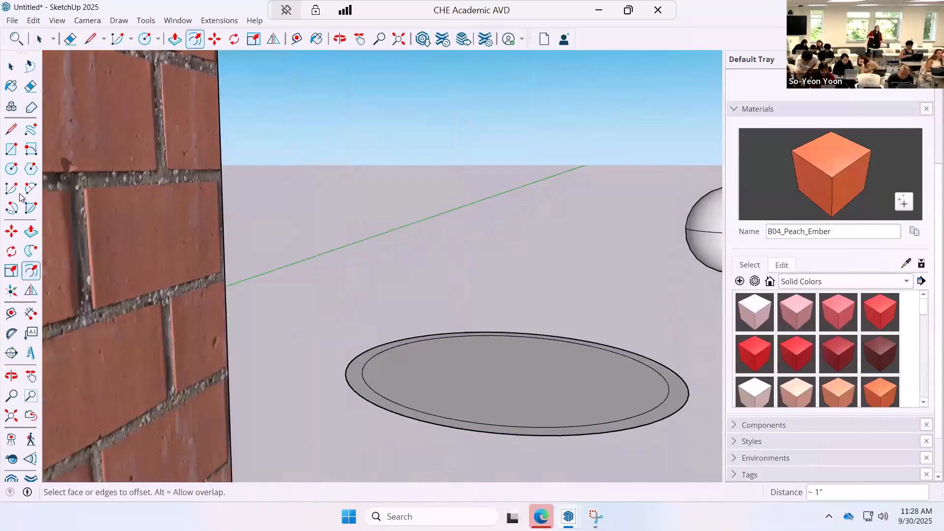
# Pull the outer ring of the ground circle up about 2 1/16" and raise the inner disc about 15/16".
pyautogui.click(31, 231)
pyautogui.click(359, 395)
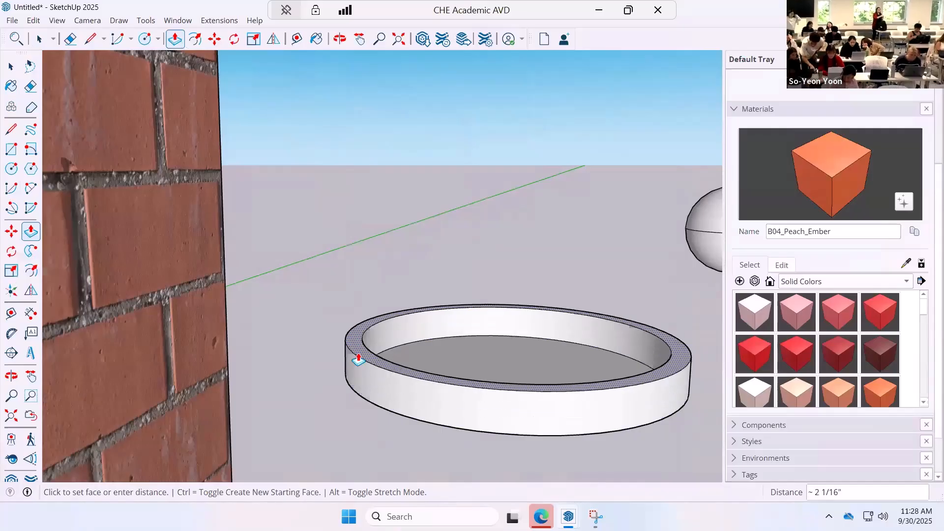
pyautogui.click(359, 361)
pyautogui.click(470, 346)
pyautogui.click(385, 395)
pyautogui.scroll(-6, 385, 394)
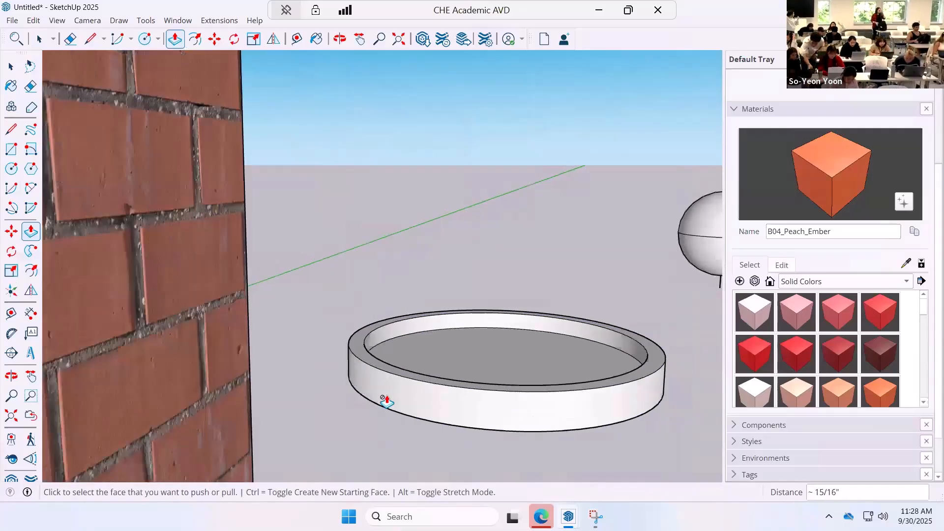
pyautogui.scroll(-3, 61, 195)
# Leave the Push/Pull tool and minimize the SketchUp window to view the clock reference image in the Snipping Tool.
pyautogui.click(12, 67)
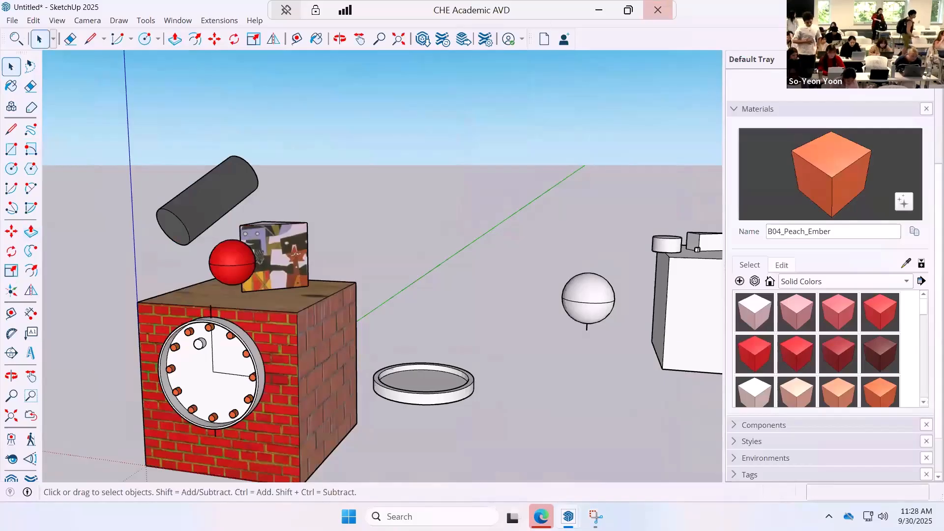
pyautogui.click(874, 7)
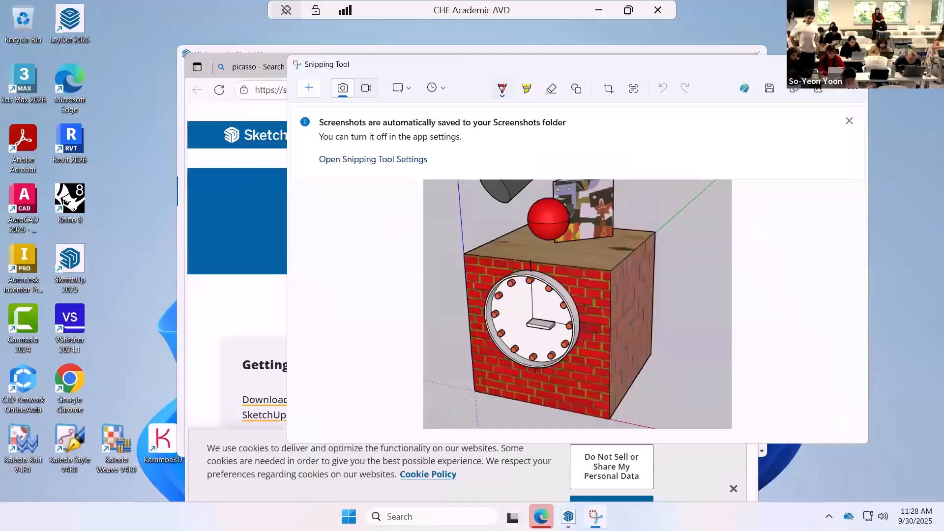